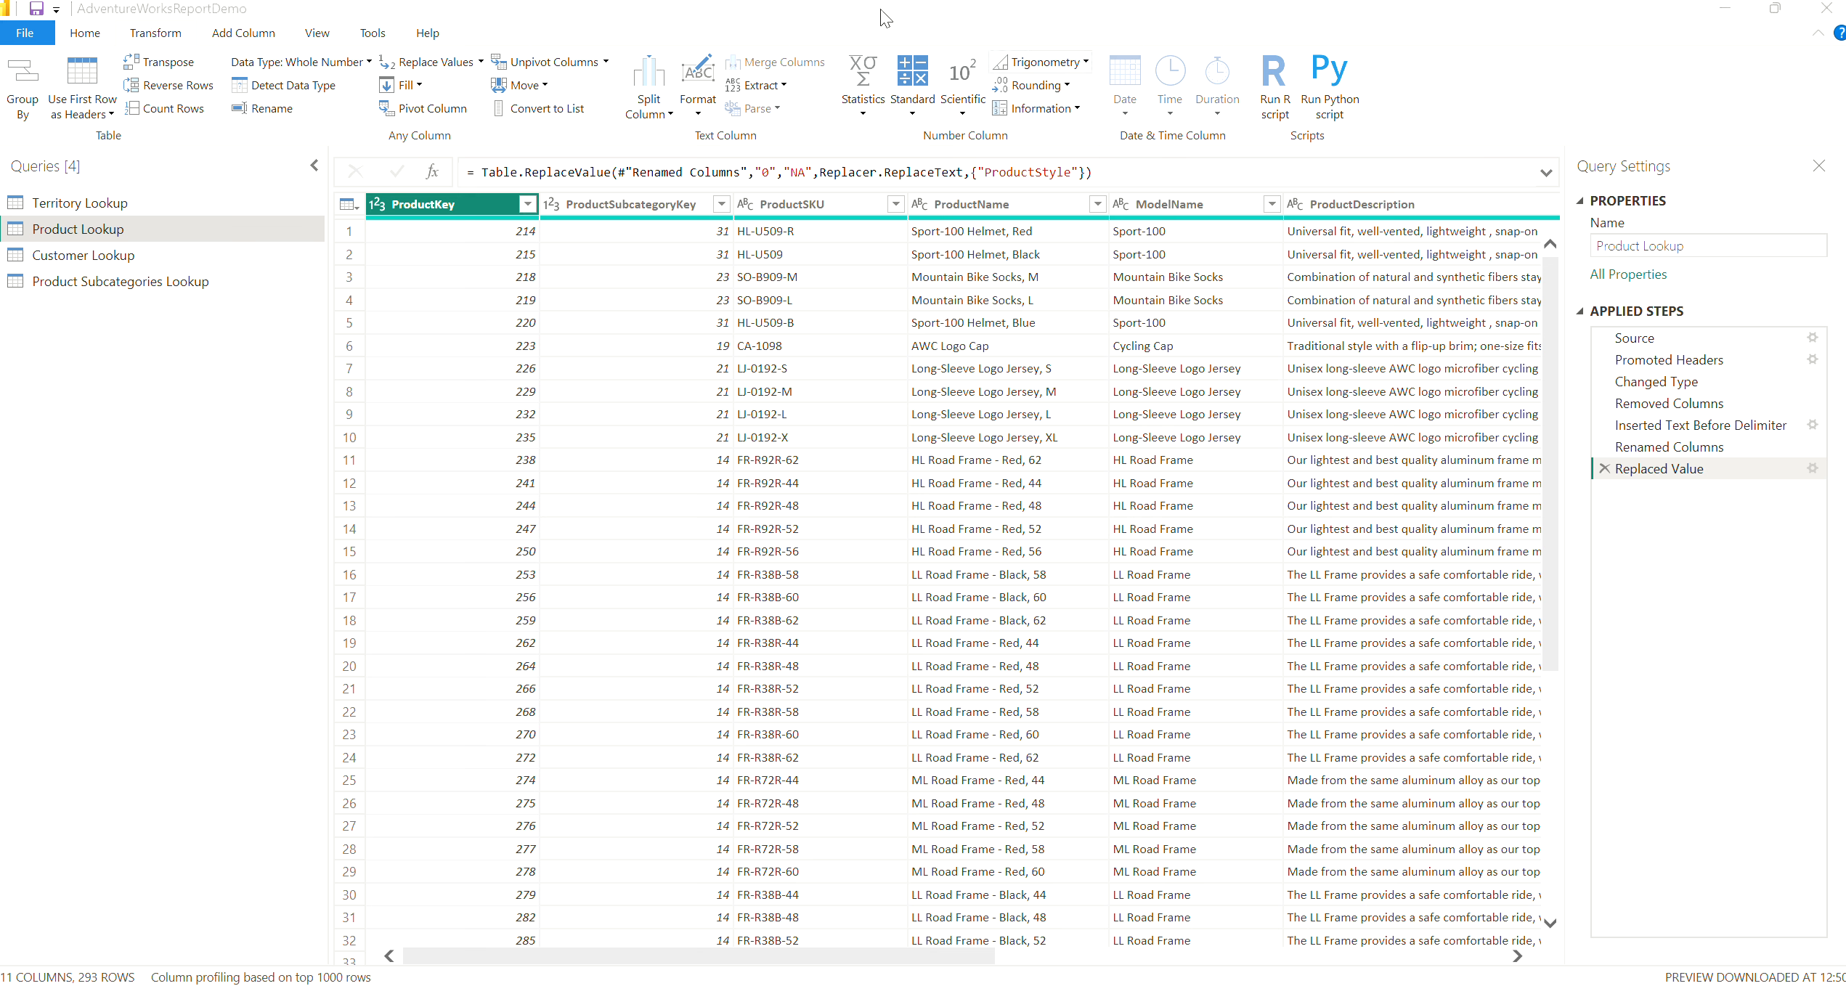
Examine the number column operations: statistics, standard, scientific, trigonometry and information, and those available for adding a column
{"action": "left_click", "coordinate": [863, 113]}
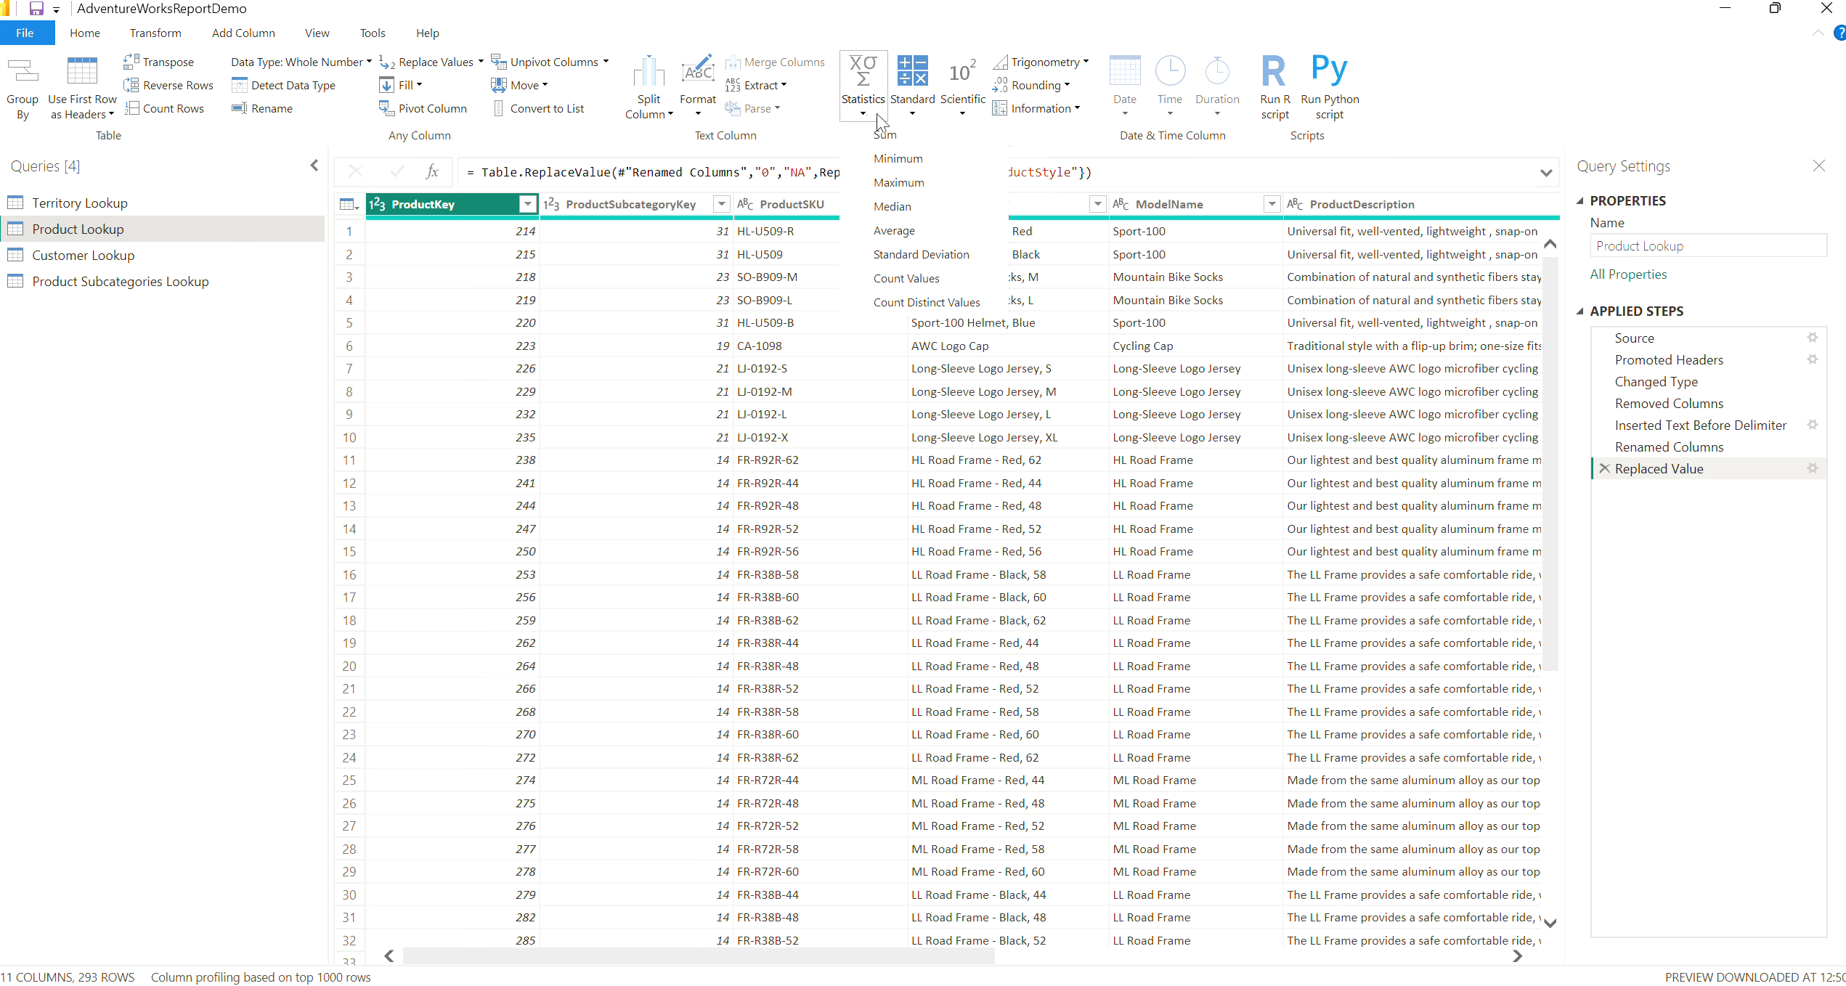
{"action": "left_click", "coordinate": [913, 116]}
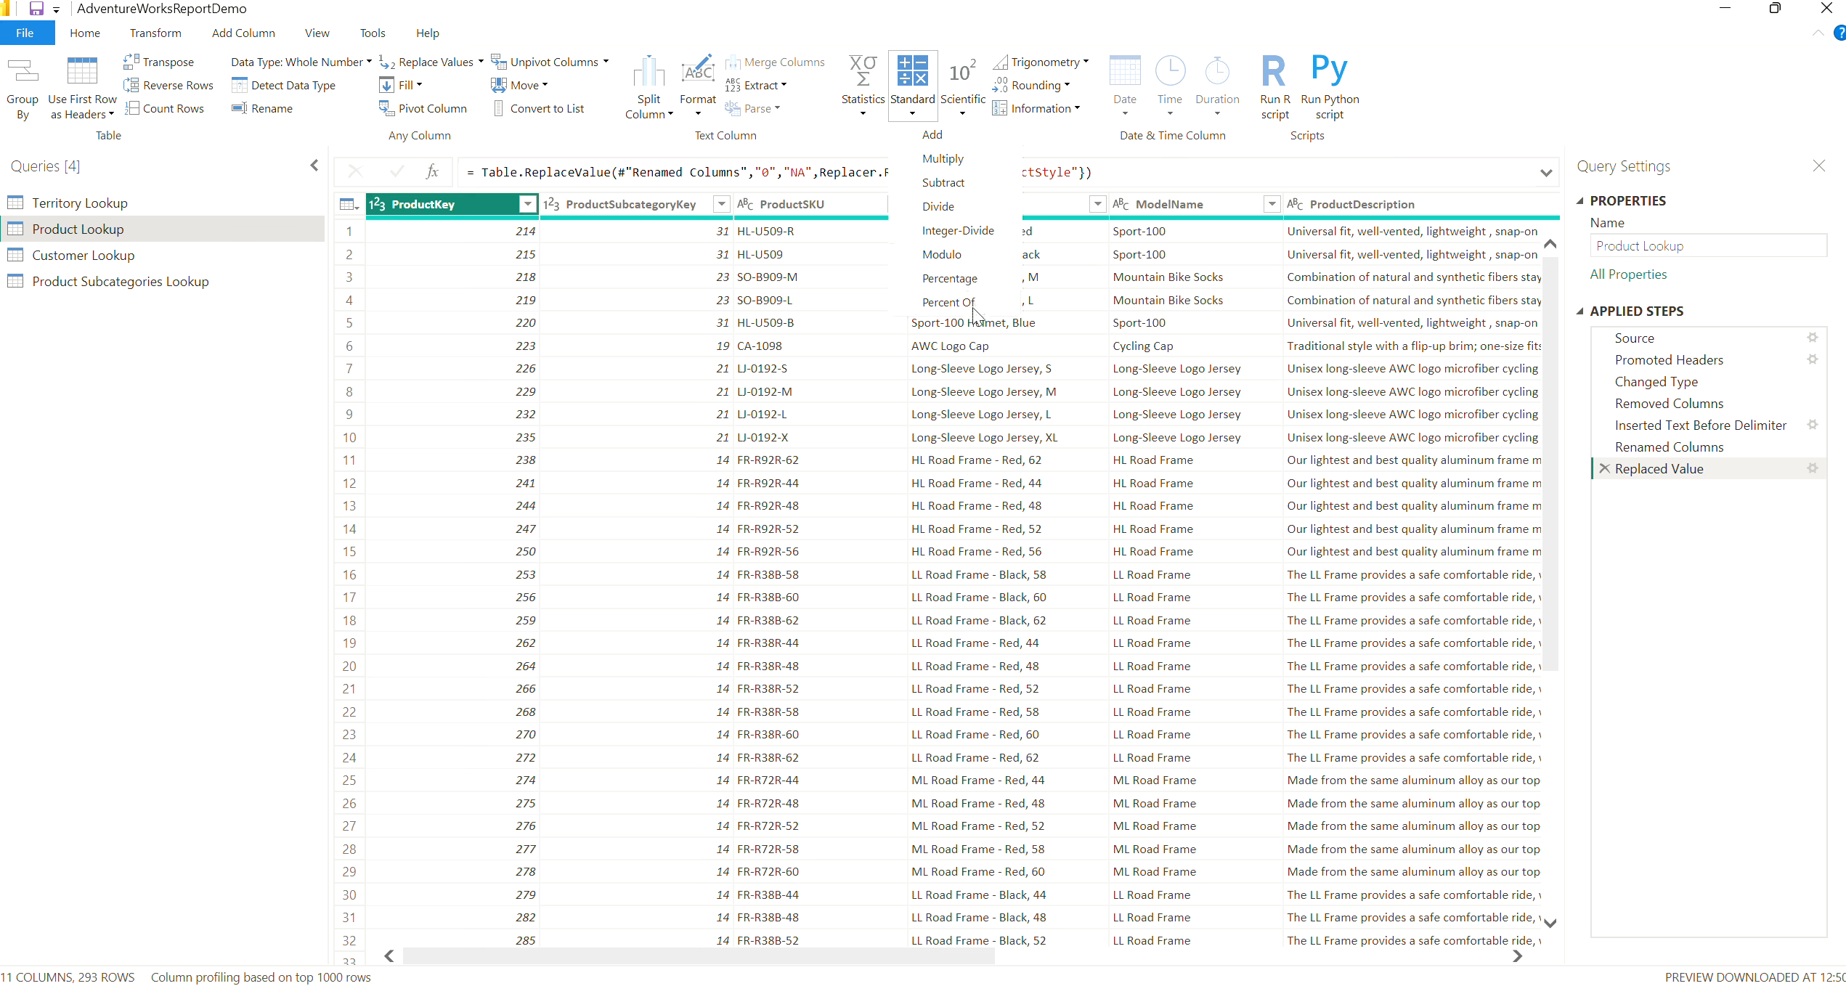
{"action": "left_click", "coordinate": [969, 116]}
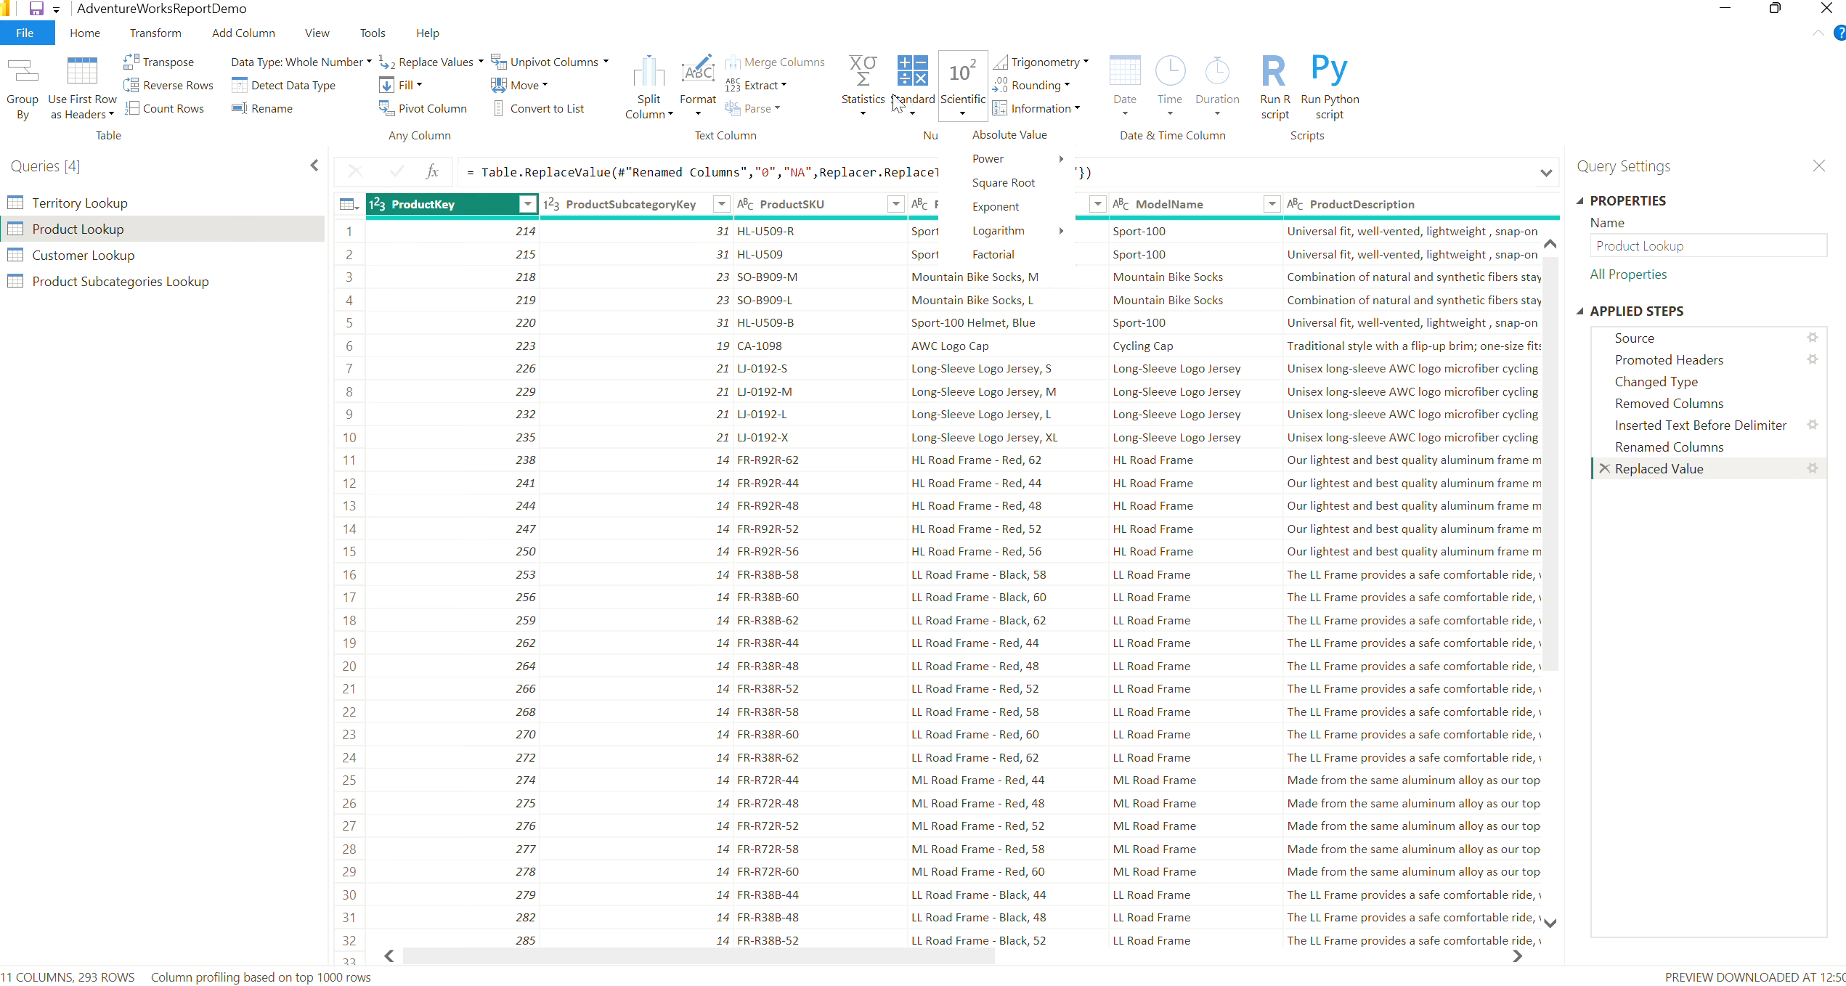
{"action": "left_click", "coordinate": [1086, 62]}
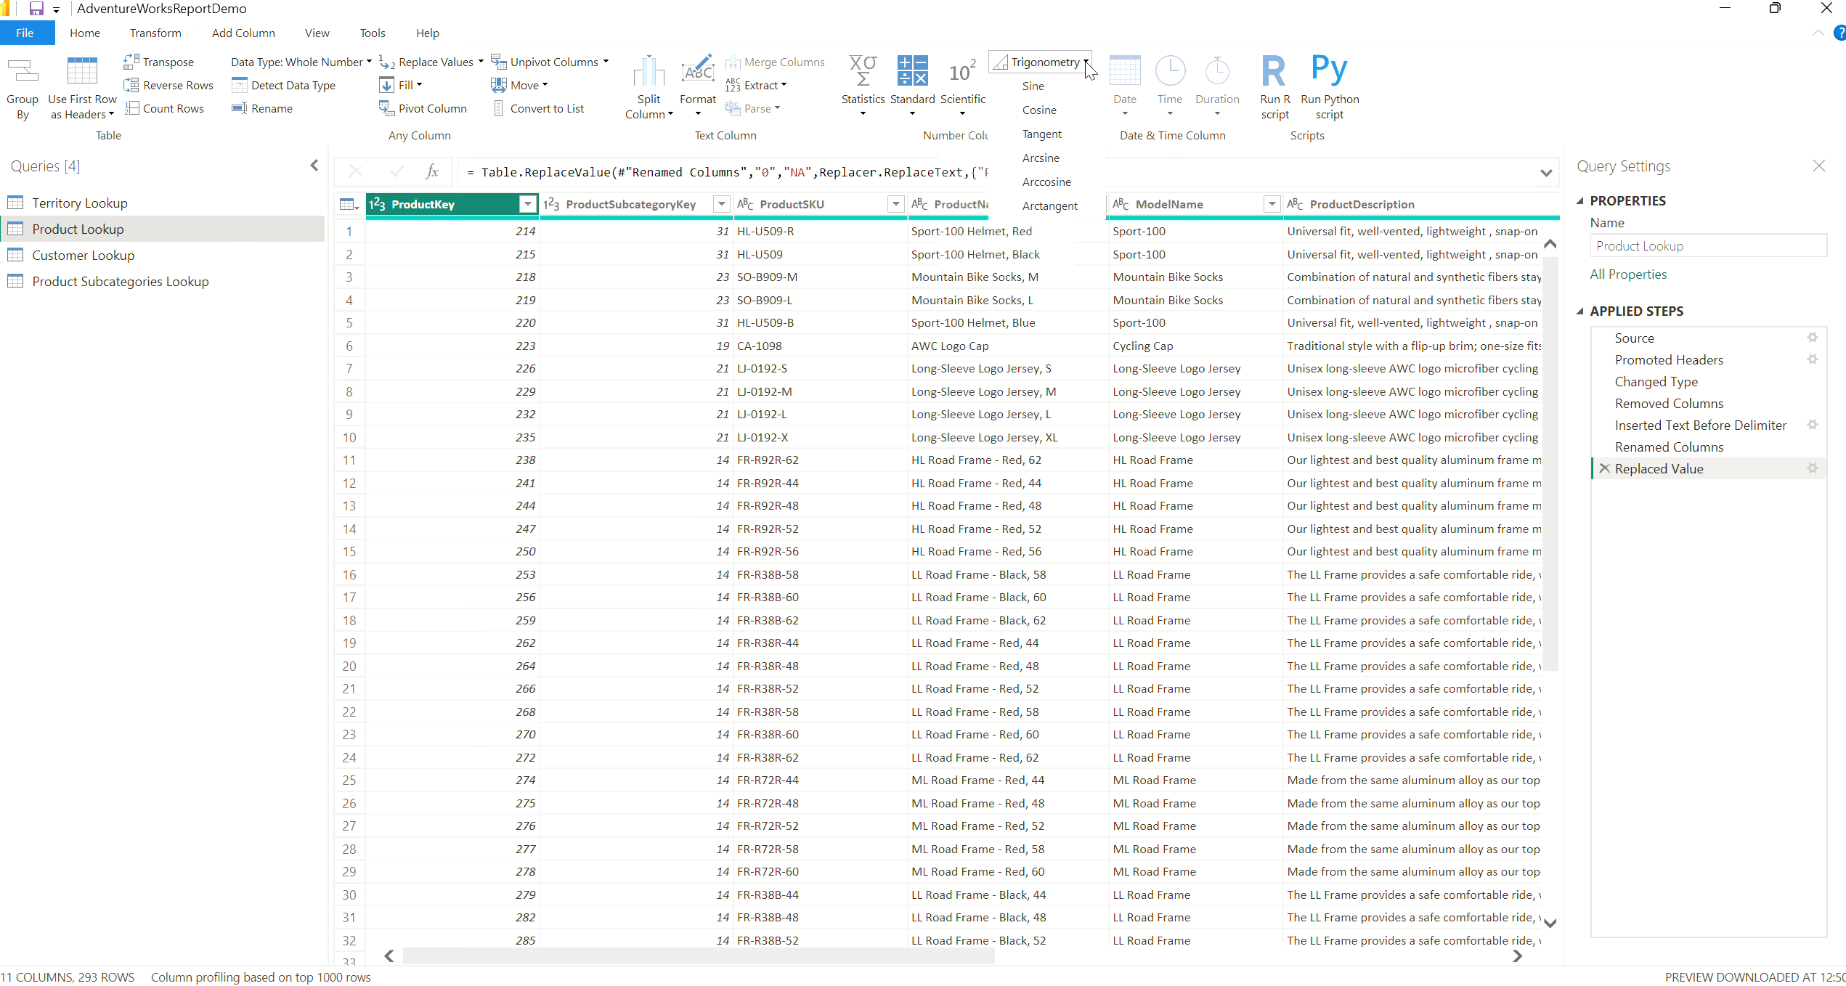
{"action": "left_click", "coordinate": [1111, 30]}
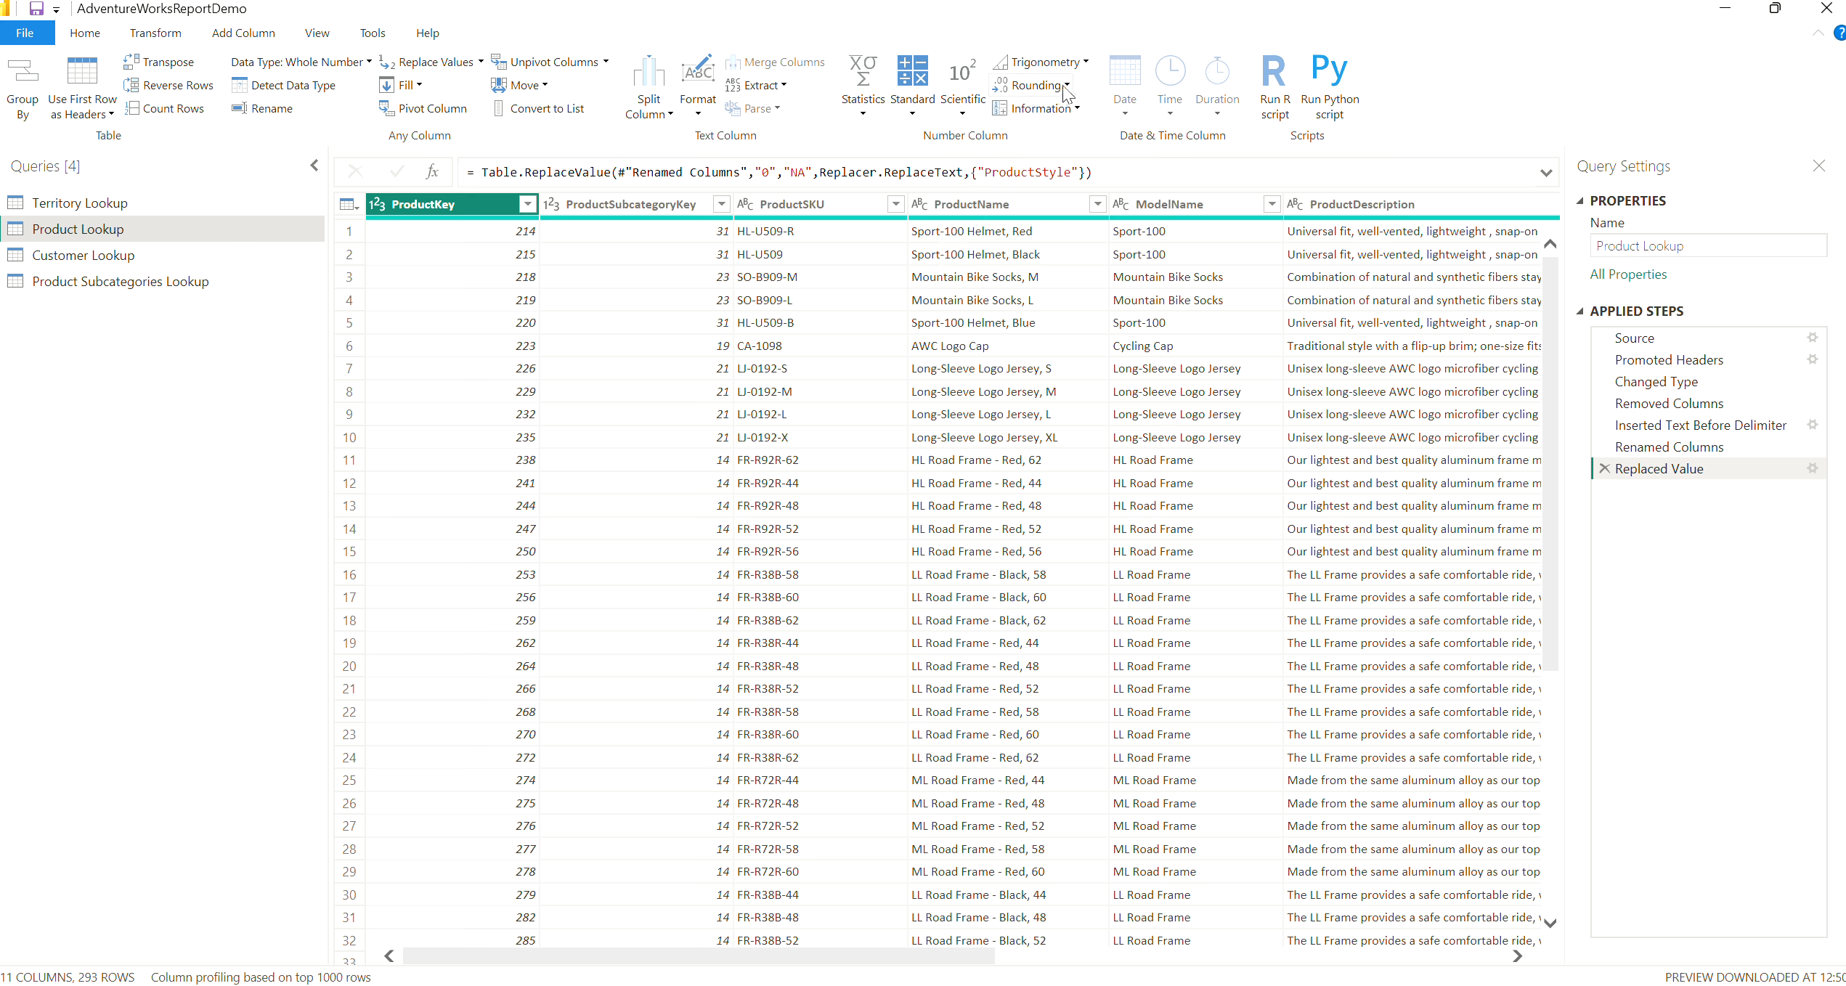
{"action": "left_click", "coordinate": [1070, 109]}
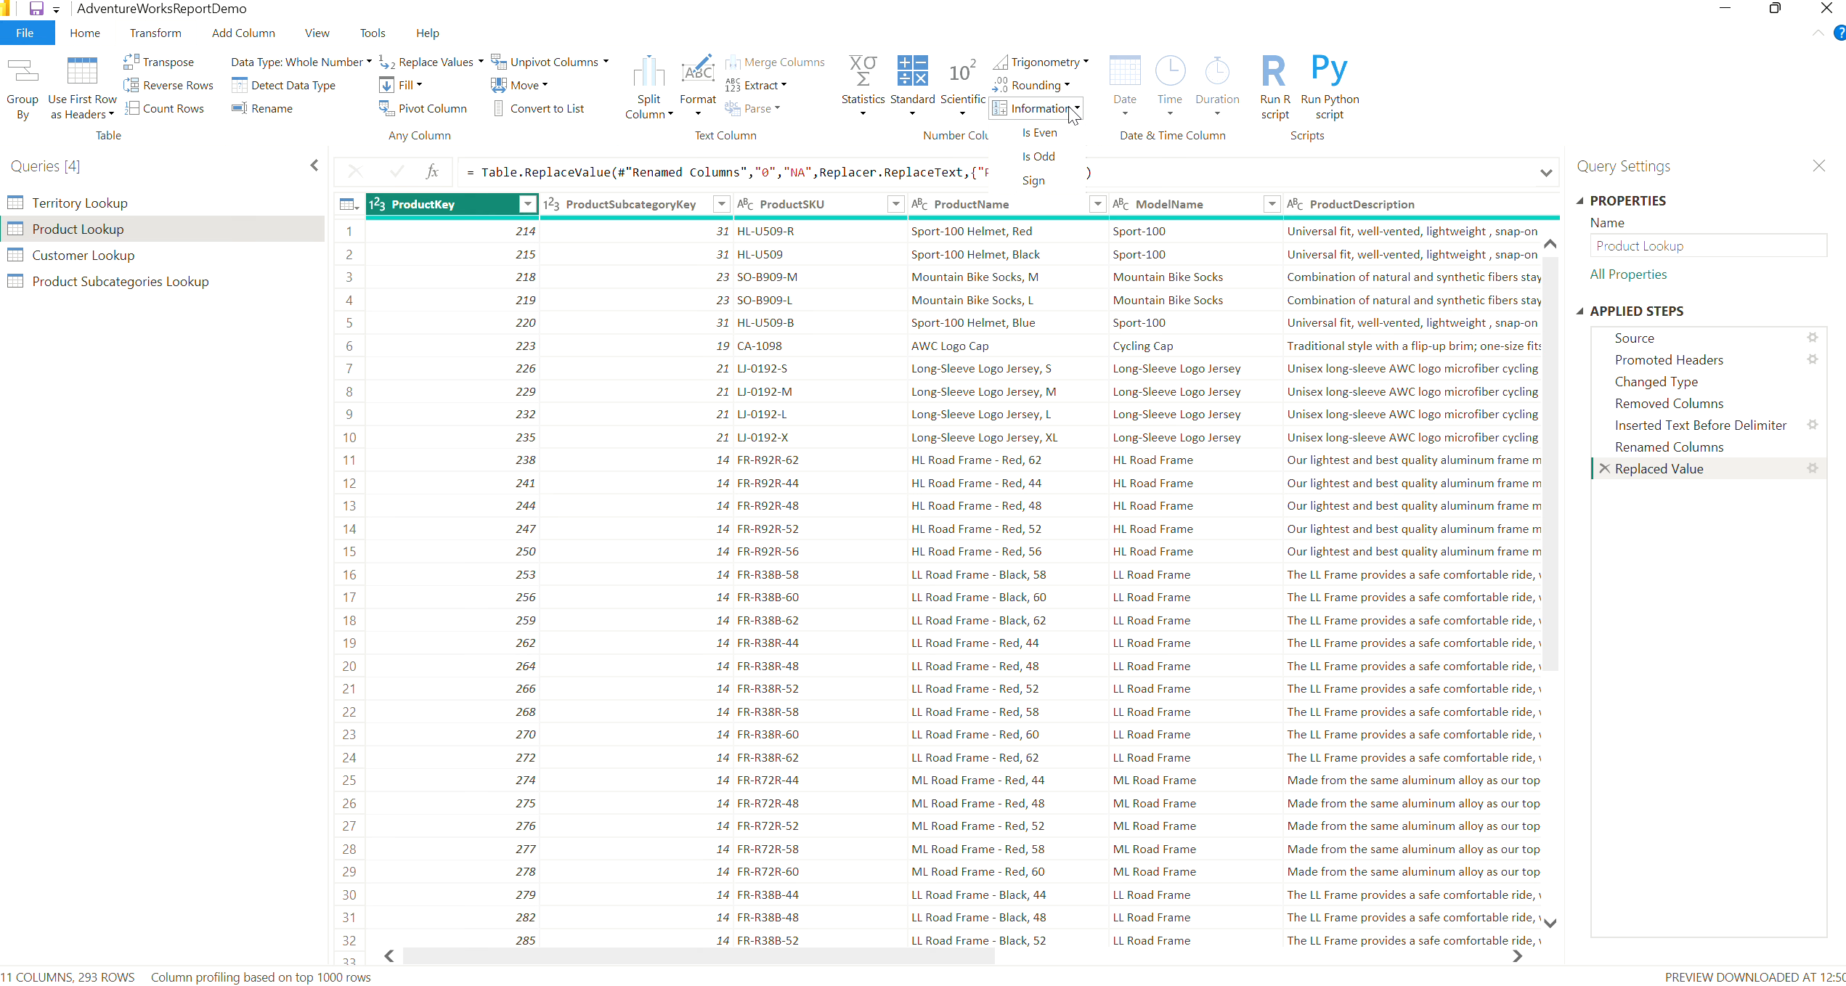
{"action": "left_click", "coordinate": [260, 38]}
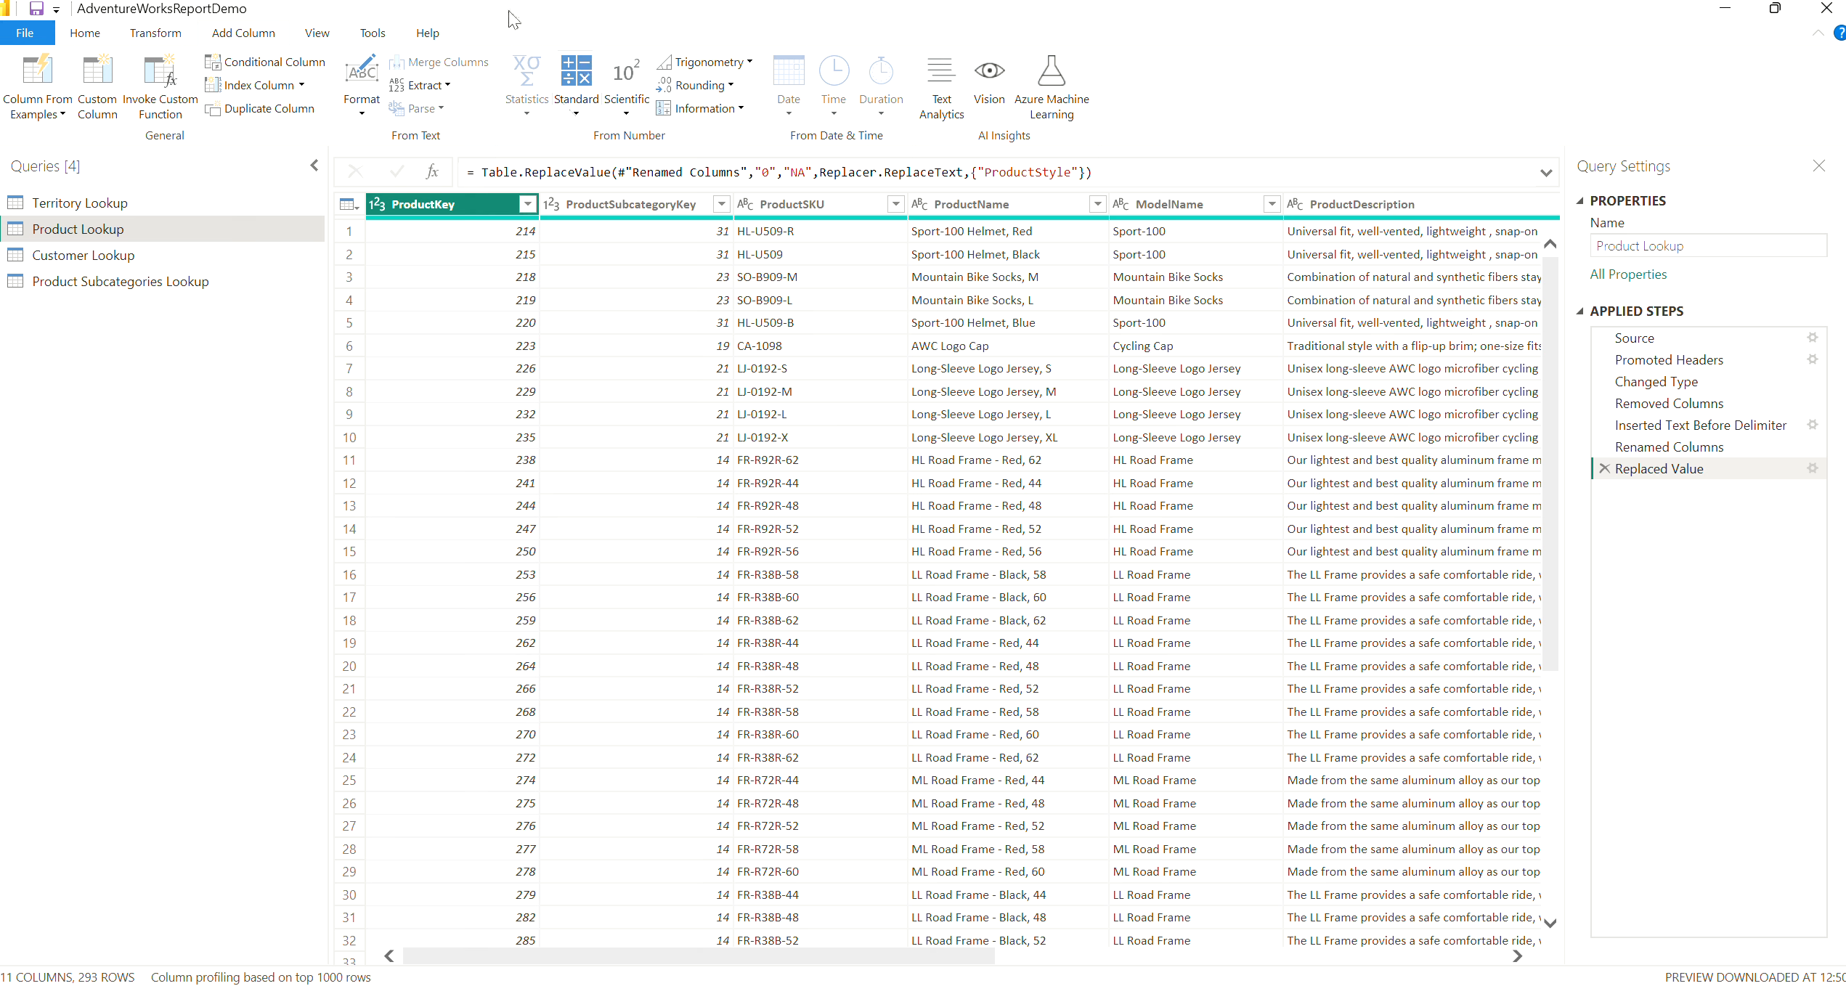
Calculate the maximum of the ProductCost column and remove that calculation from the applied steps
{"action": "left_click", "coordinate": [156, 34]}
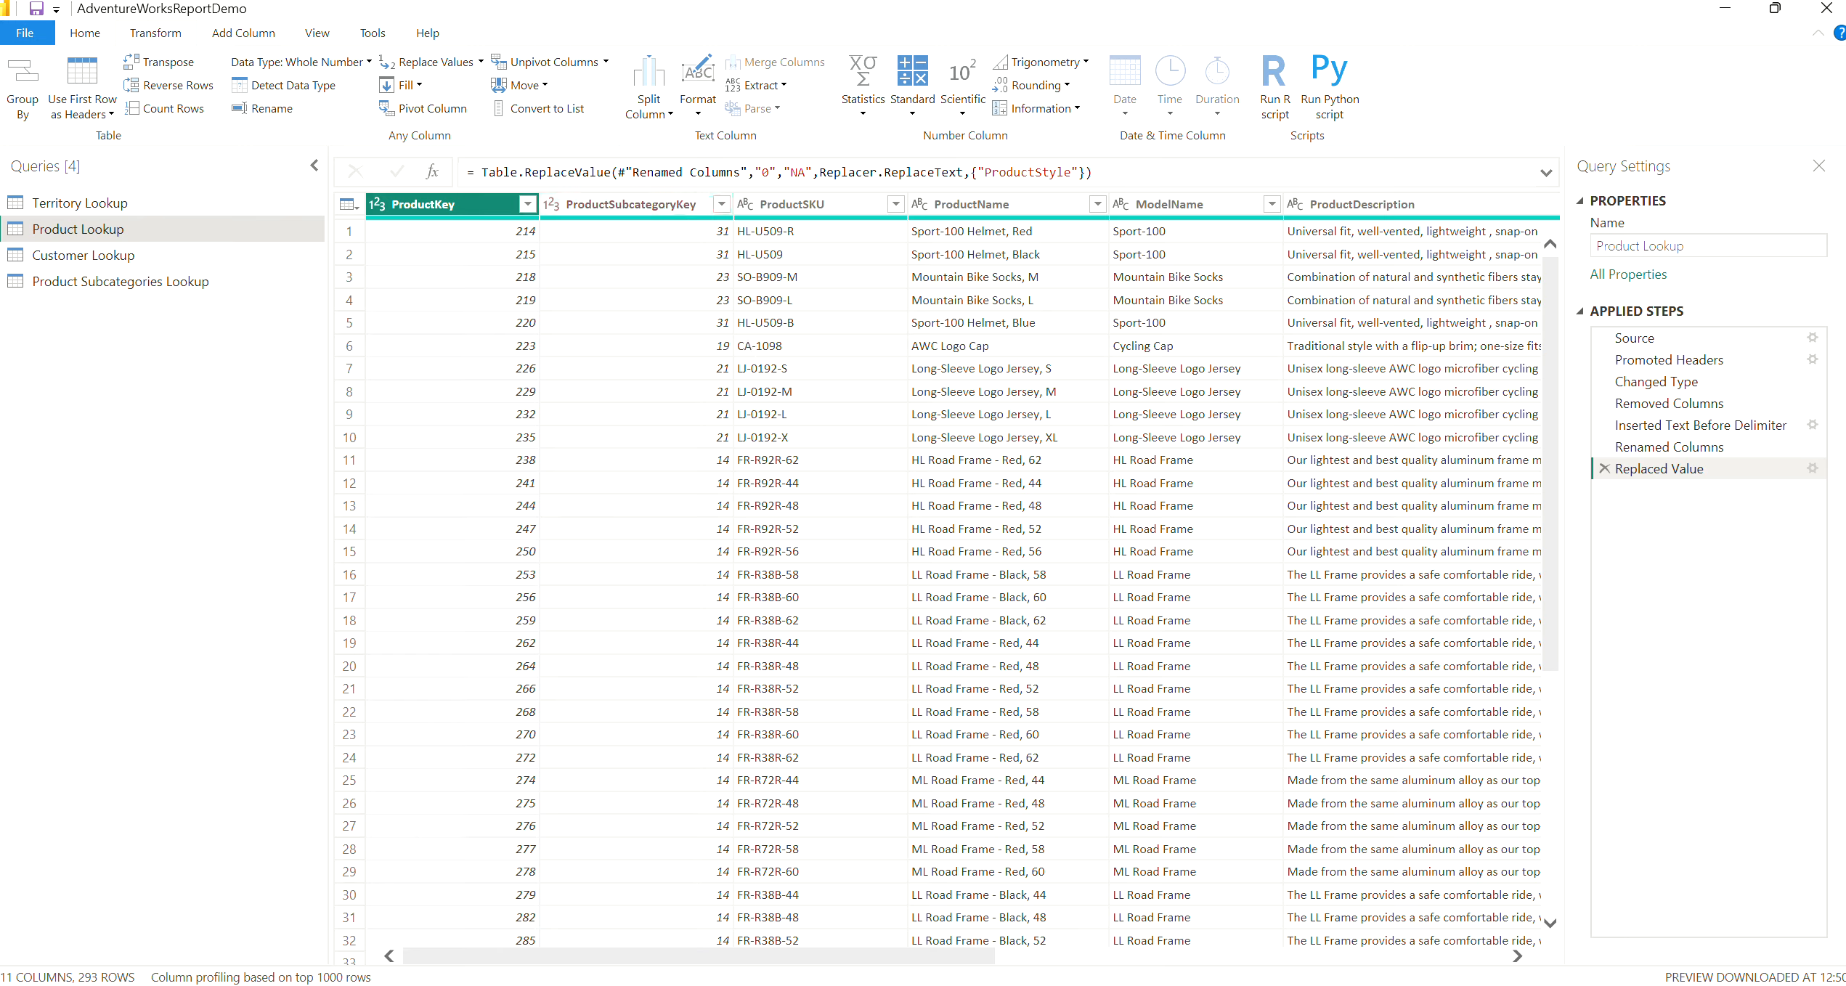
{"action": "mouse_move", "coordinate": [983, 969]}
{"action": "left_click_drag", "start_coordinate": [811, 957], "coordinate": [1259, 976]}
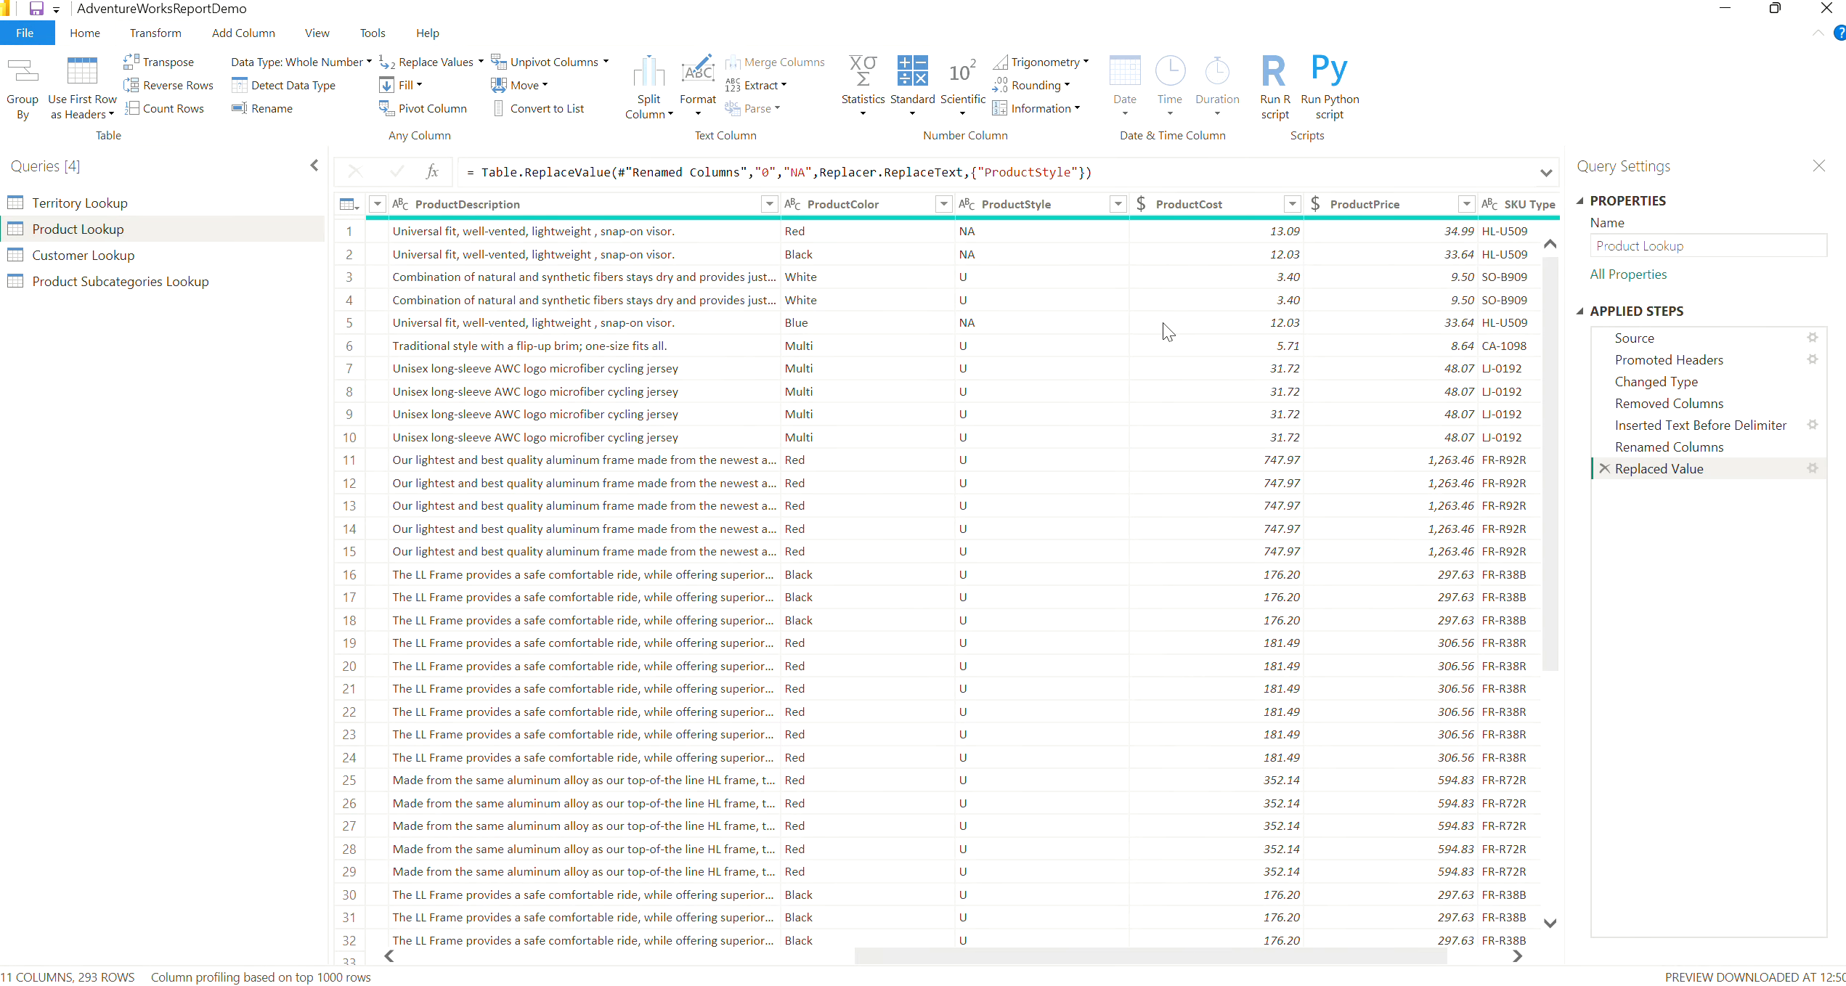
{"action": "left_click", "coordinate": [1218, 209]}
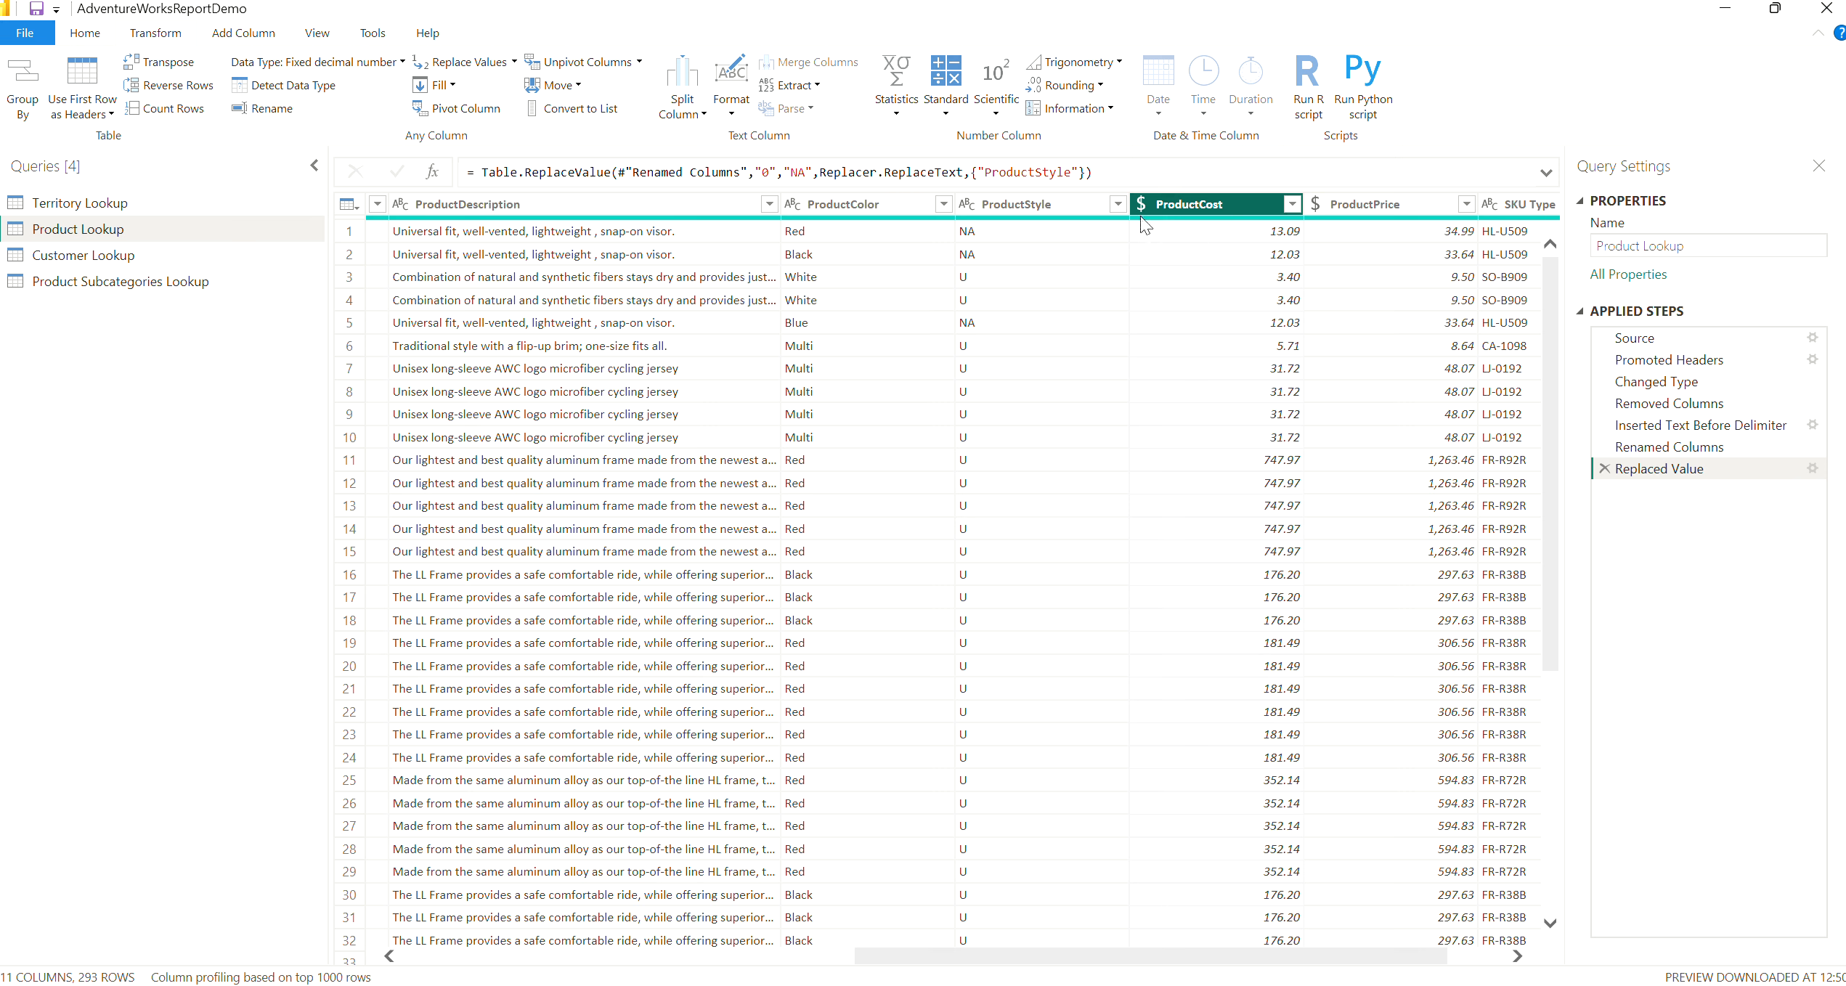
{"action": "mouse_move", "coordinate": [1153, 218]}
{"action": "left_click", "coordinate": [899, 116]}
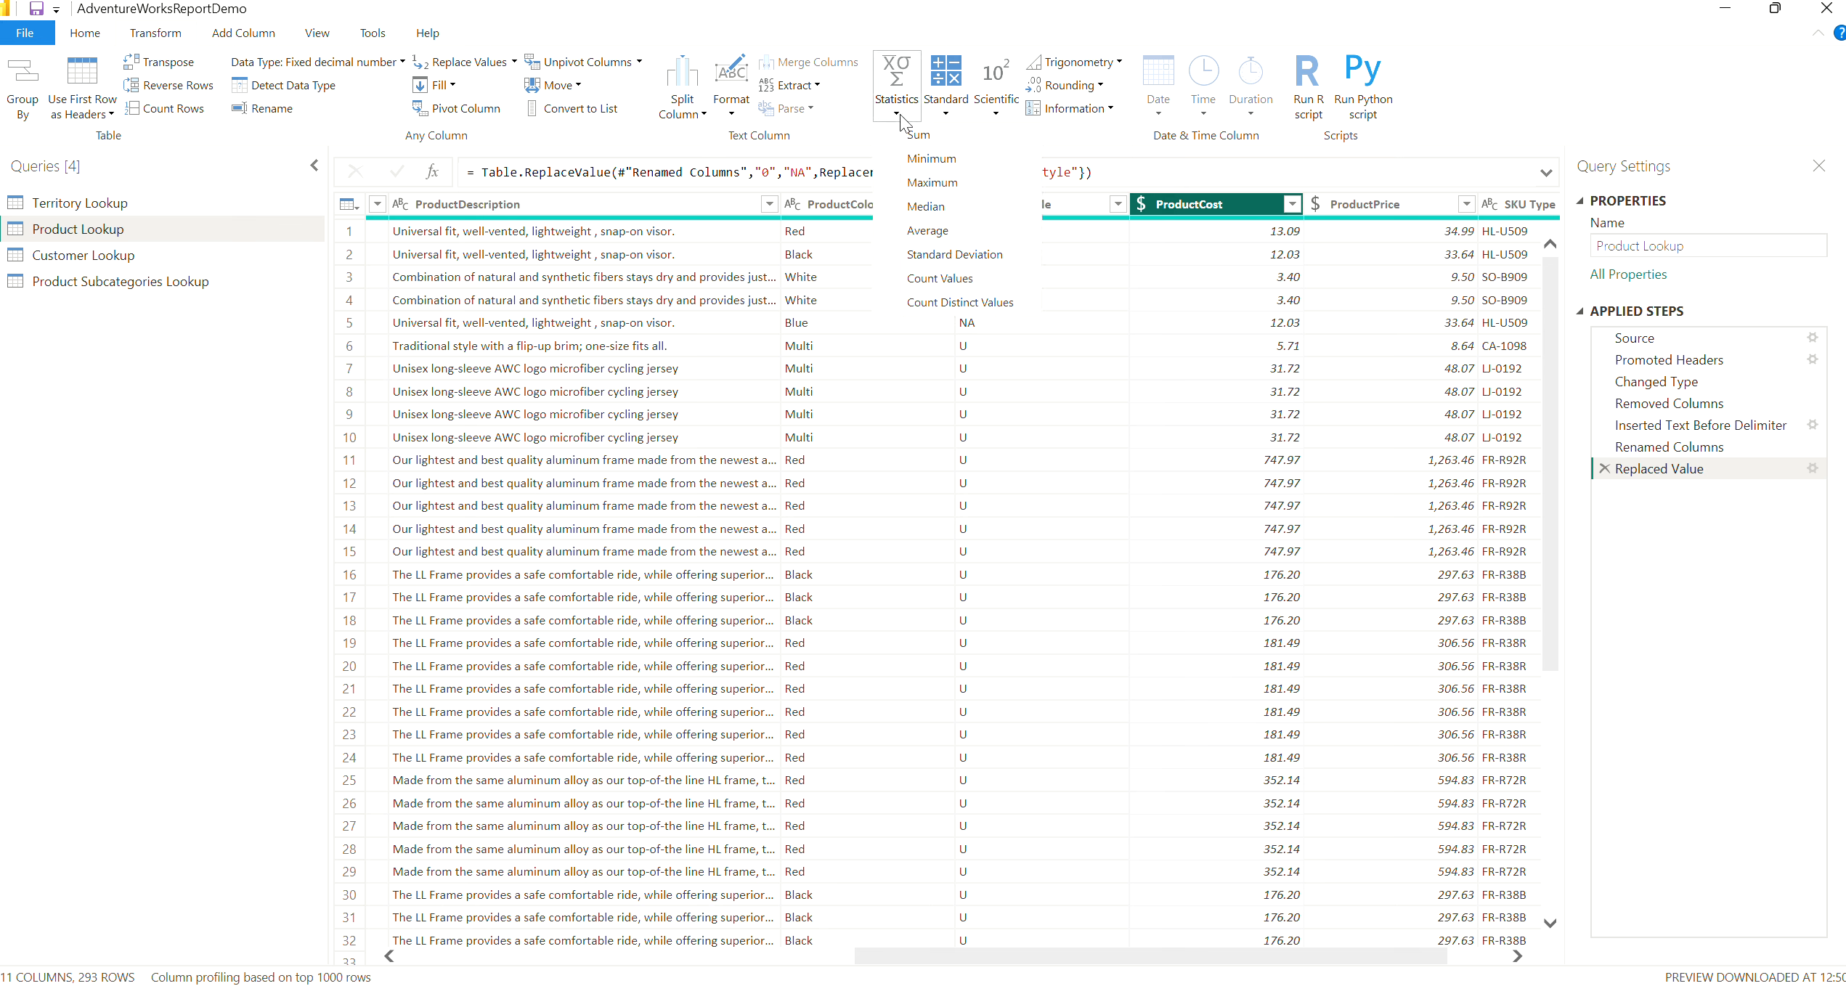
{"action": "left_click", "coordinate": [933, 182]}
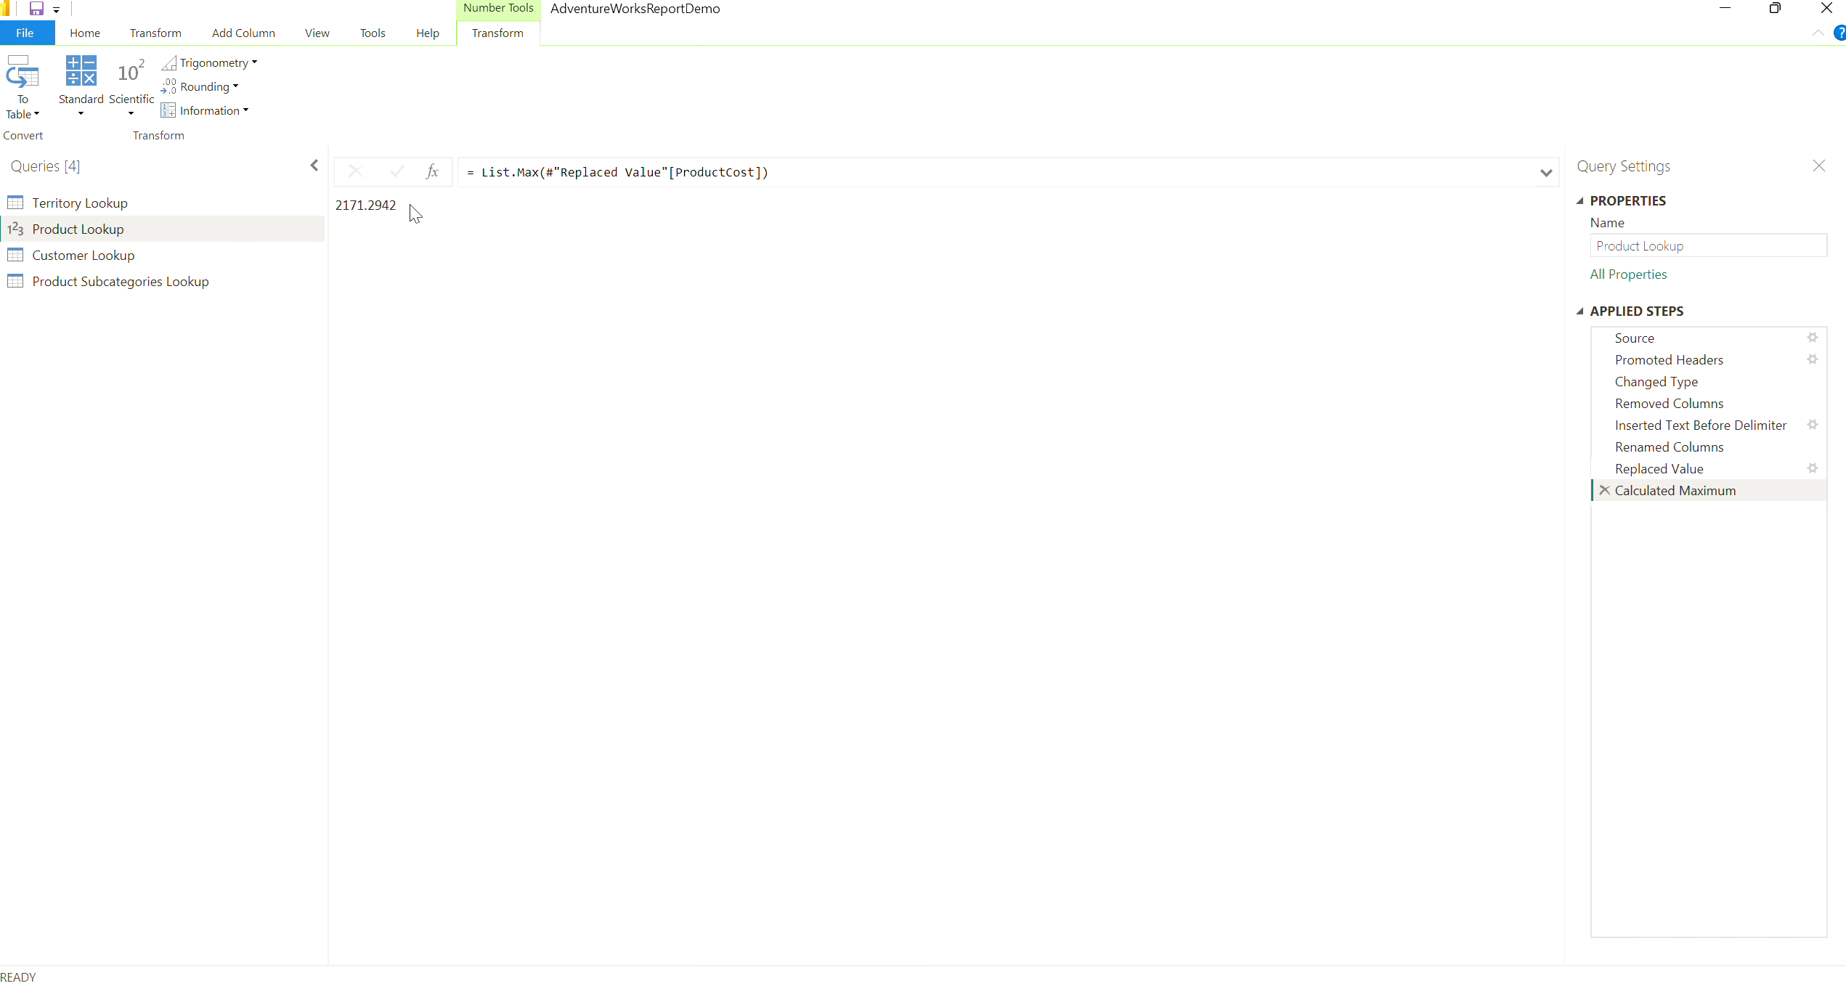
{"action": "left_click_drag", "start_coordinate": [411, 209], "coordinate": [335, 210]}
{"action": "left_click", "coordinate": [1604, 491]}
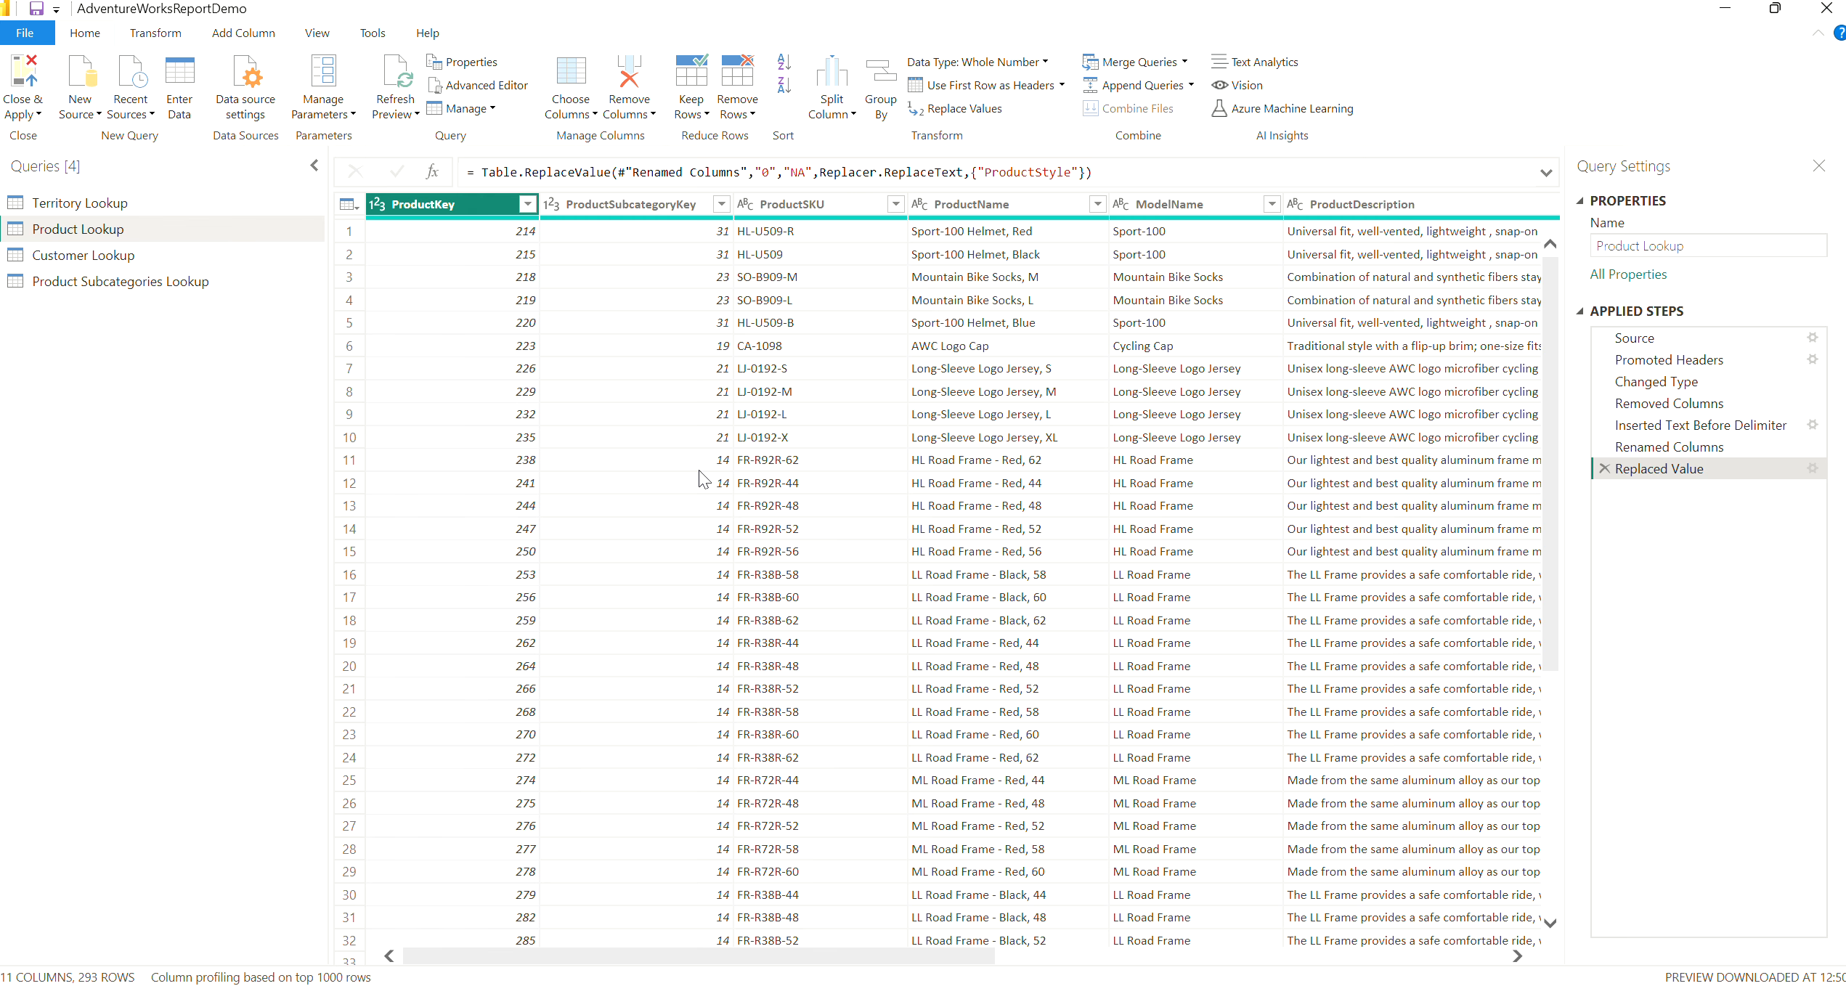
Calculate the average of the ProductPrice column and remove that calculation from the applied steps
{"action": "left_click_drag", "start_coordinate": [951, 959], "coordinate": [1511, 960]}
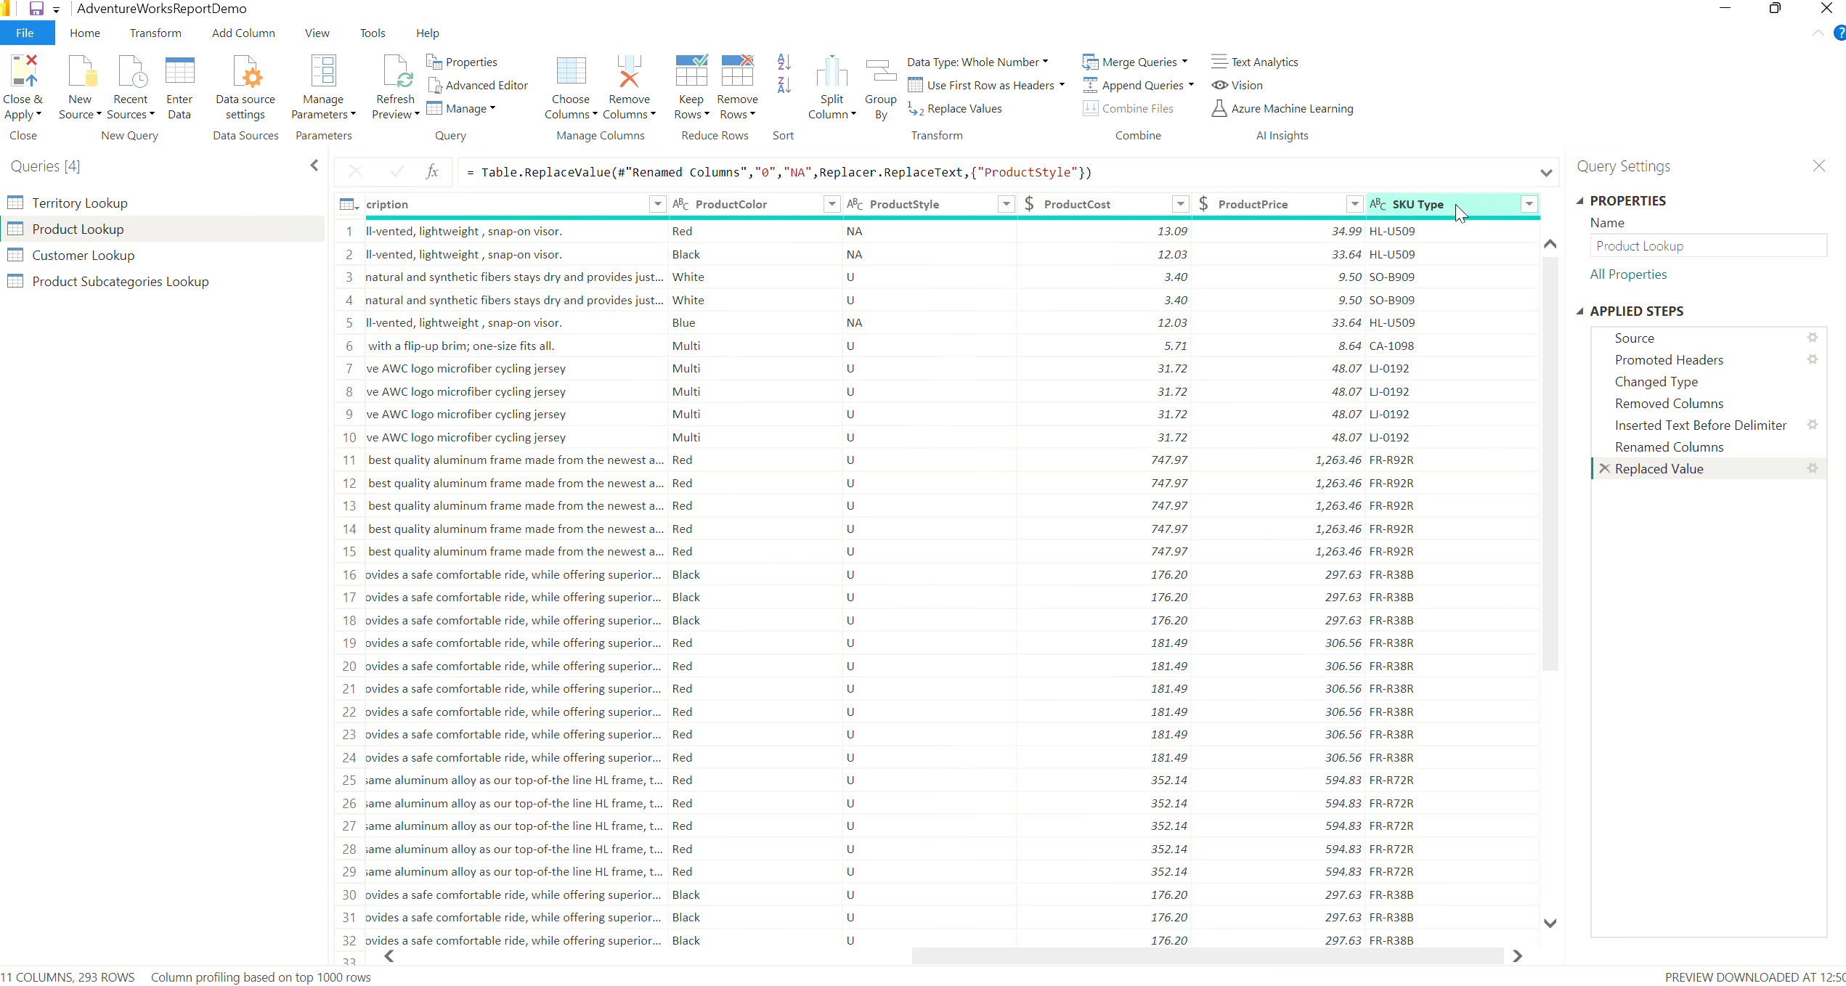
{"action": "left_click", "coordinate": [1278, 205]}
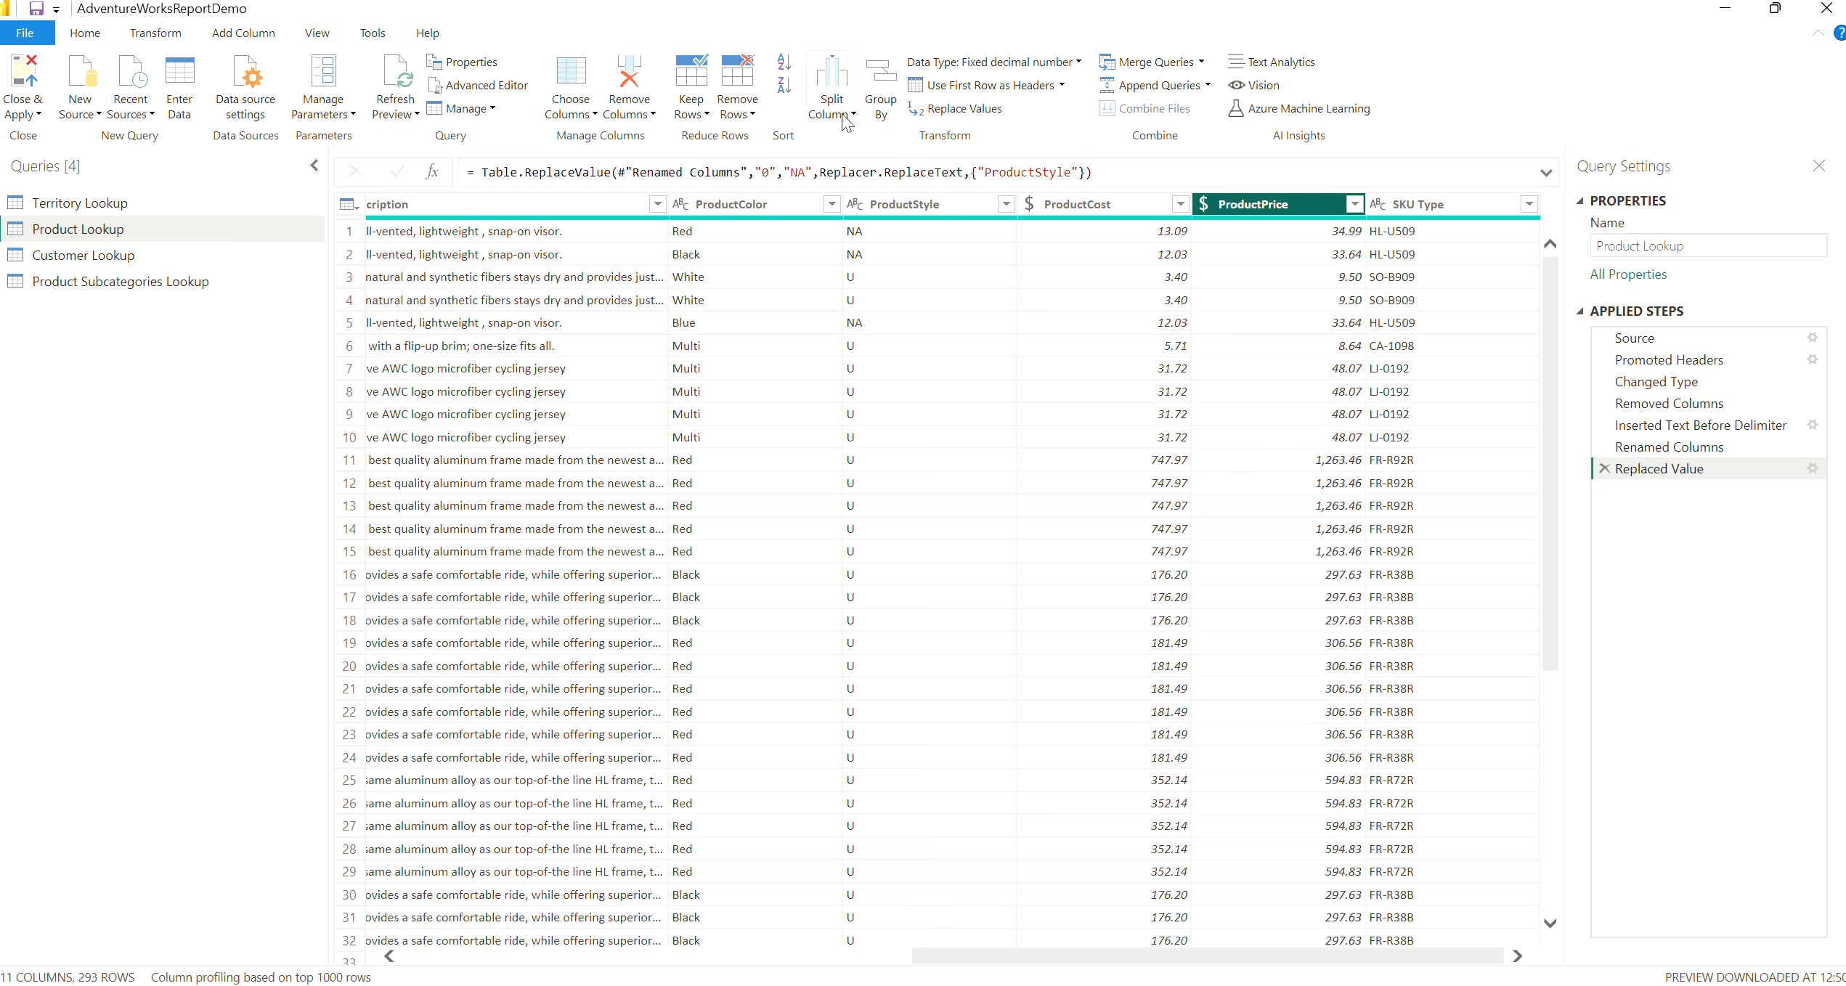
{"action": "left_click", "coordinate": [127, 33]}
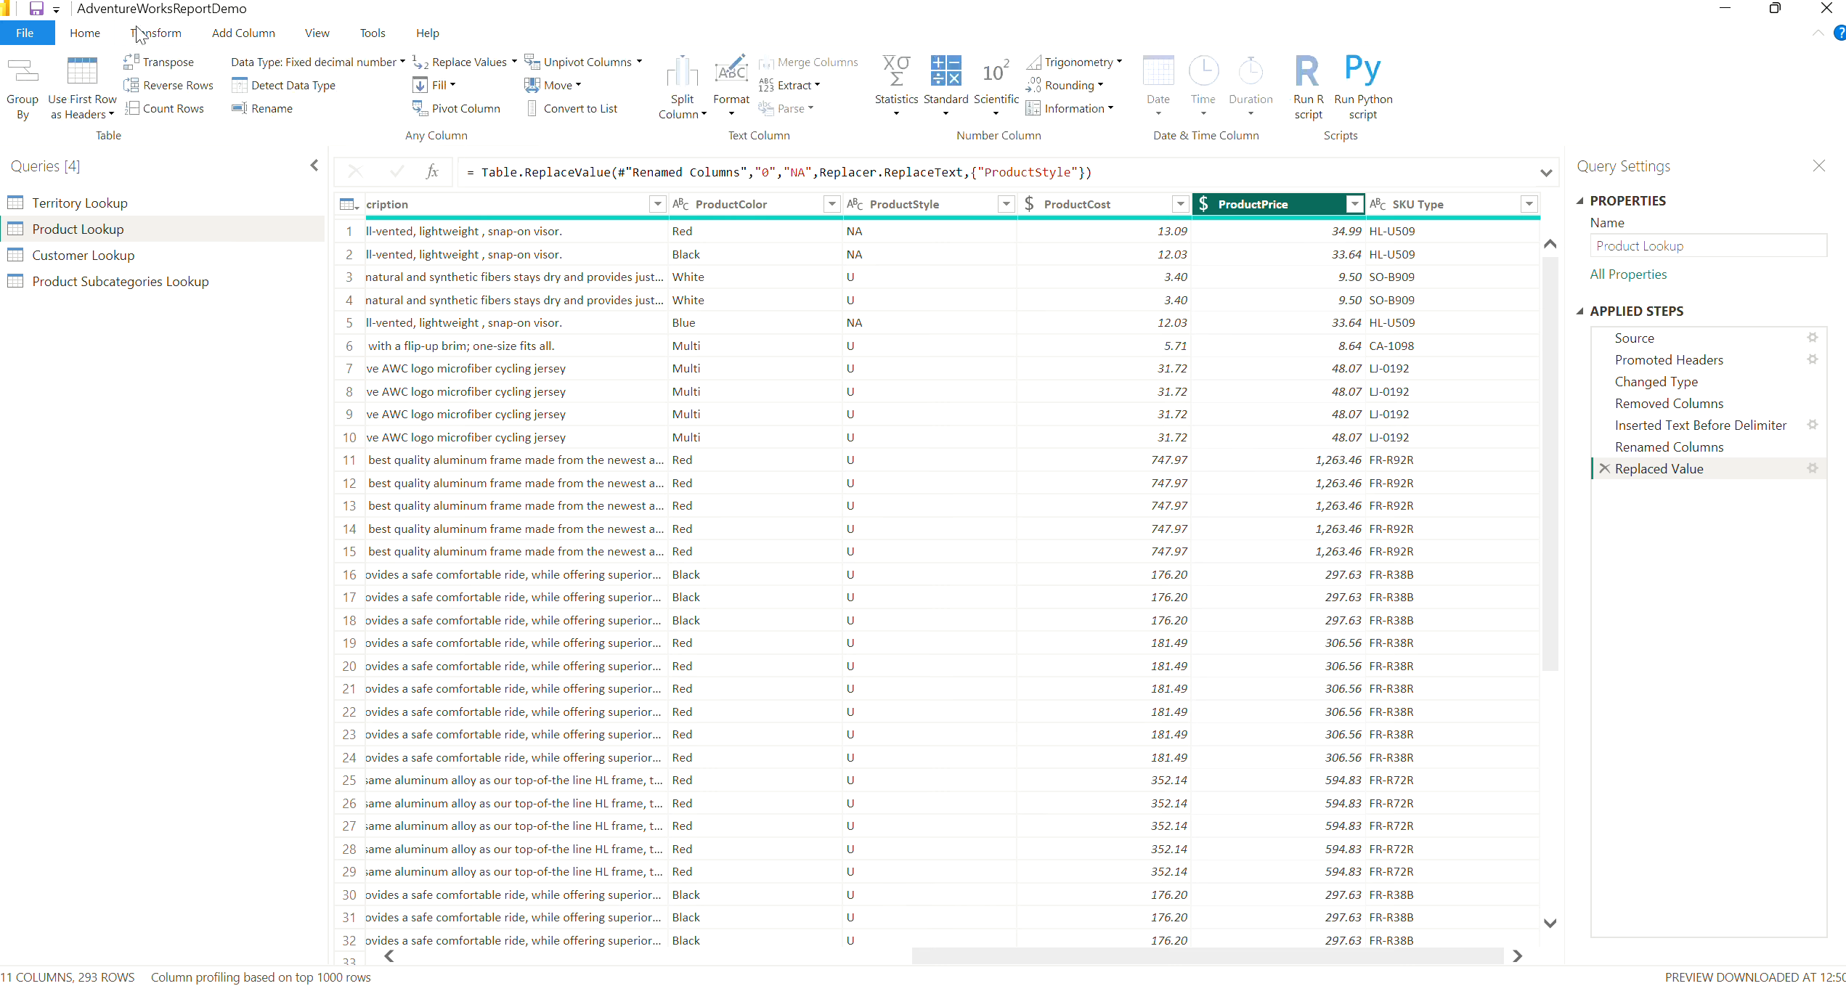
{"action": "left_click", "coordinate": [896, 113]}
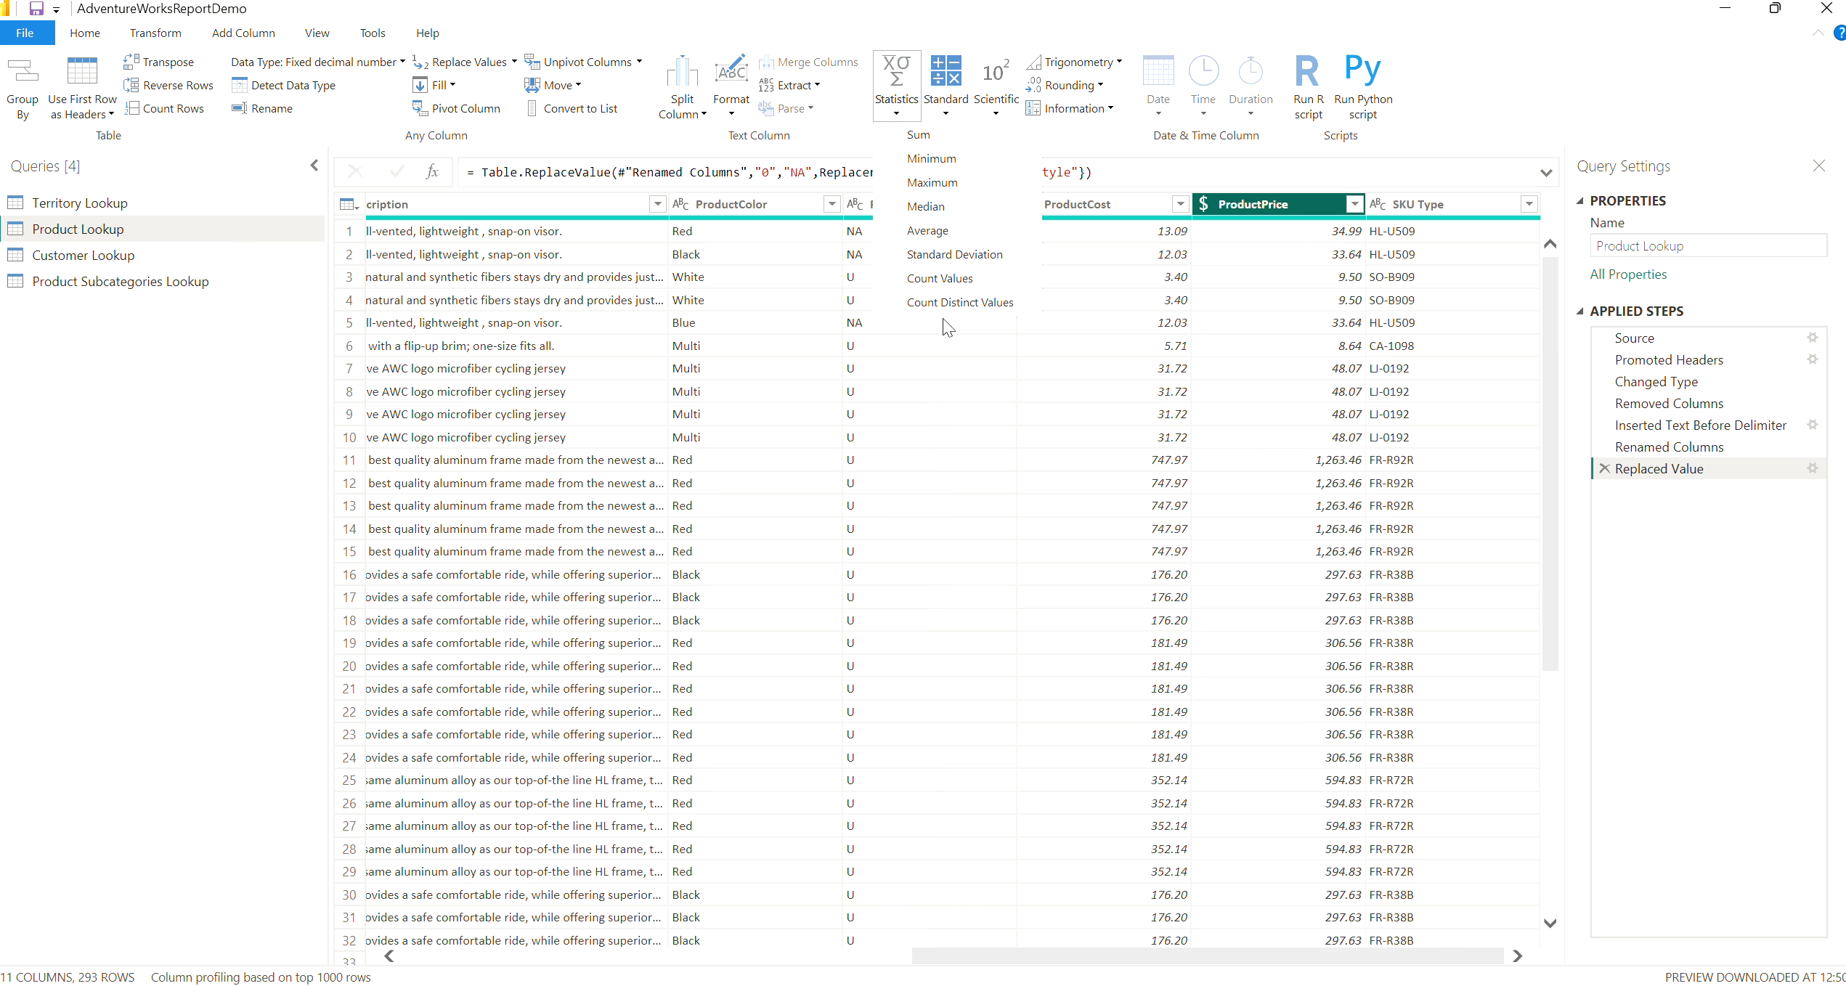
{"action": "left_click", "coordinate": [928, 231]}
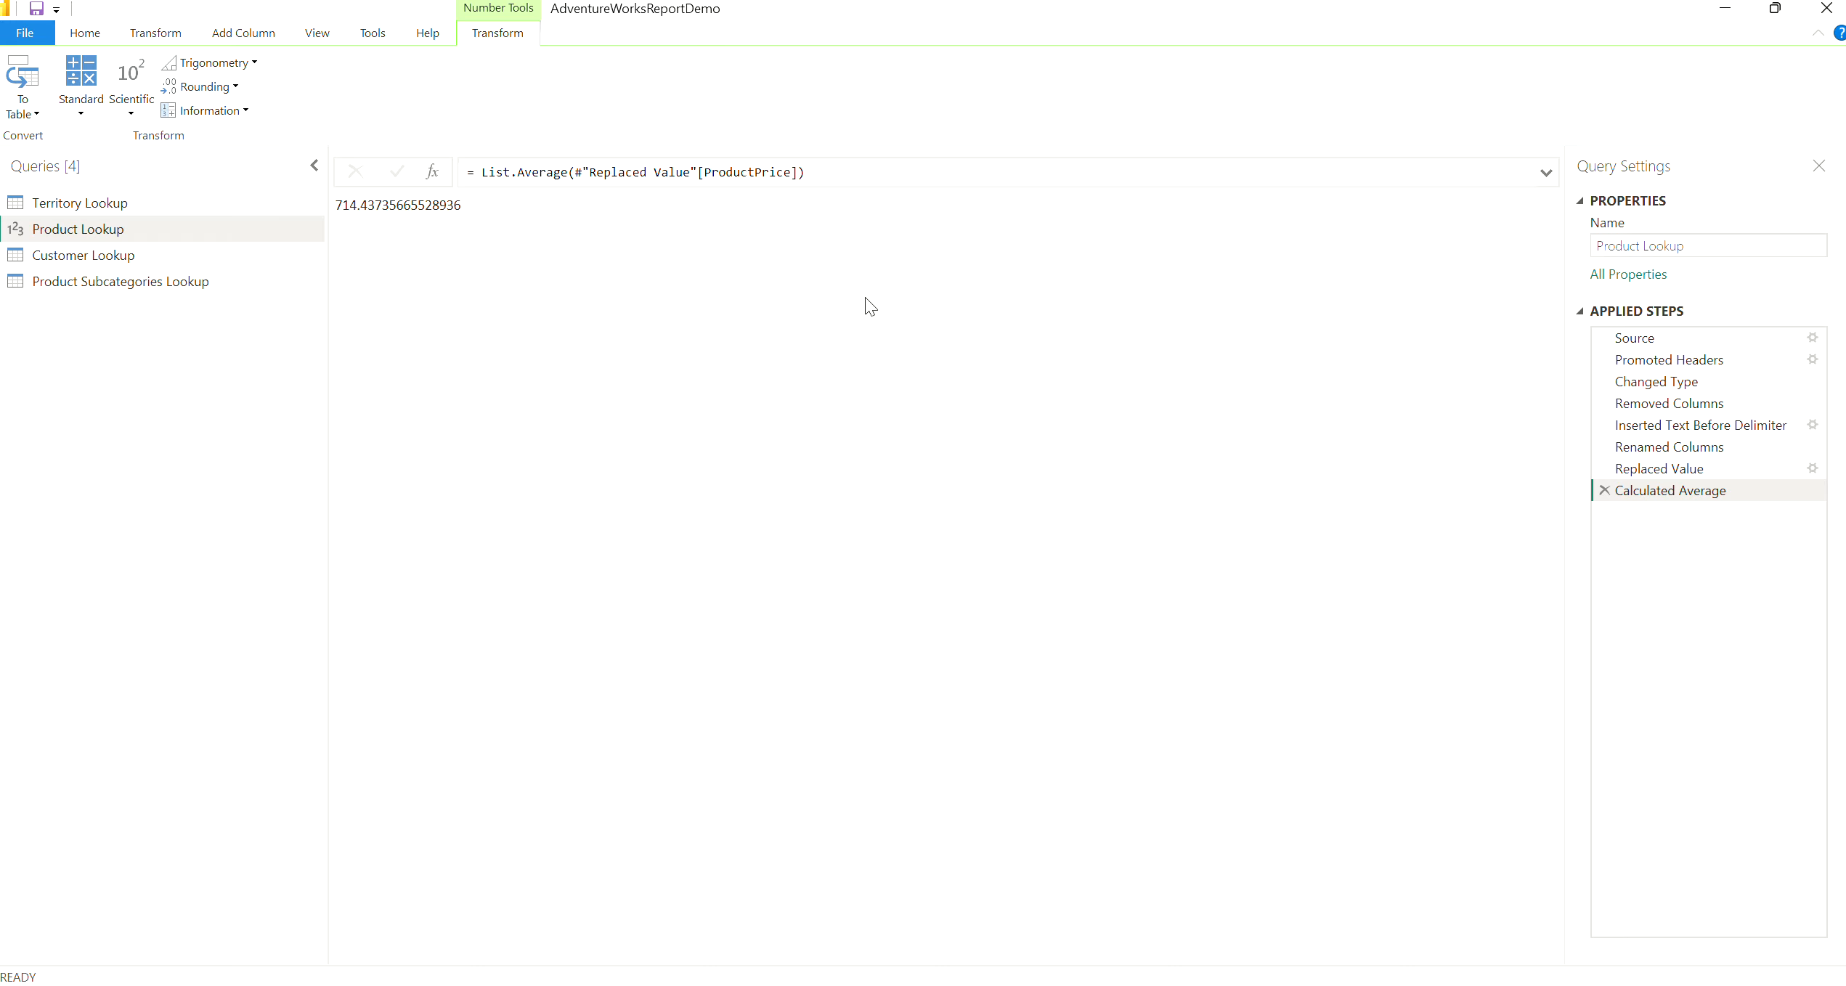
{"action": "left_click", "coordinate": [1604, 489]}
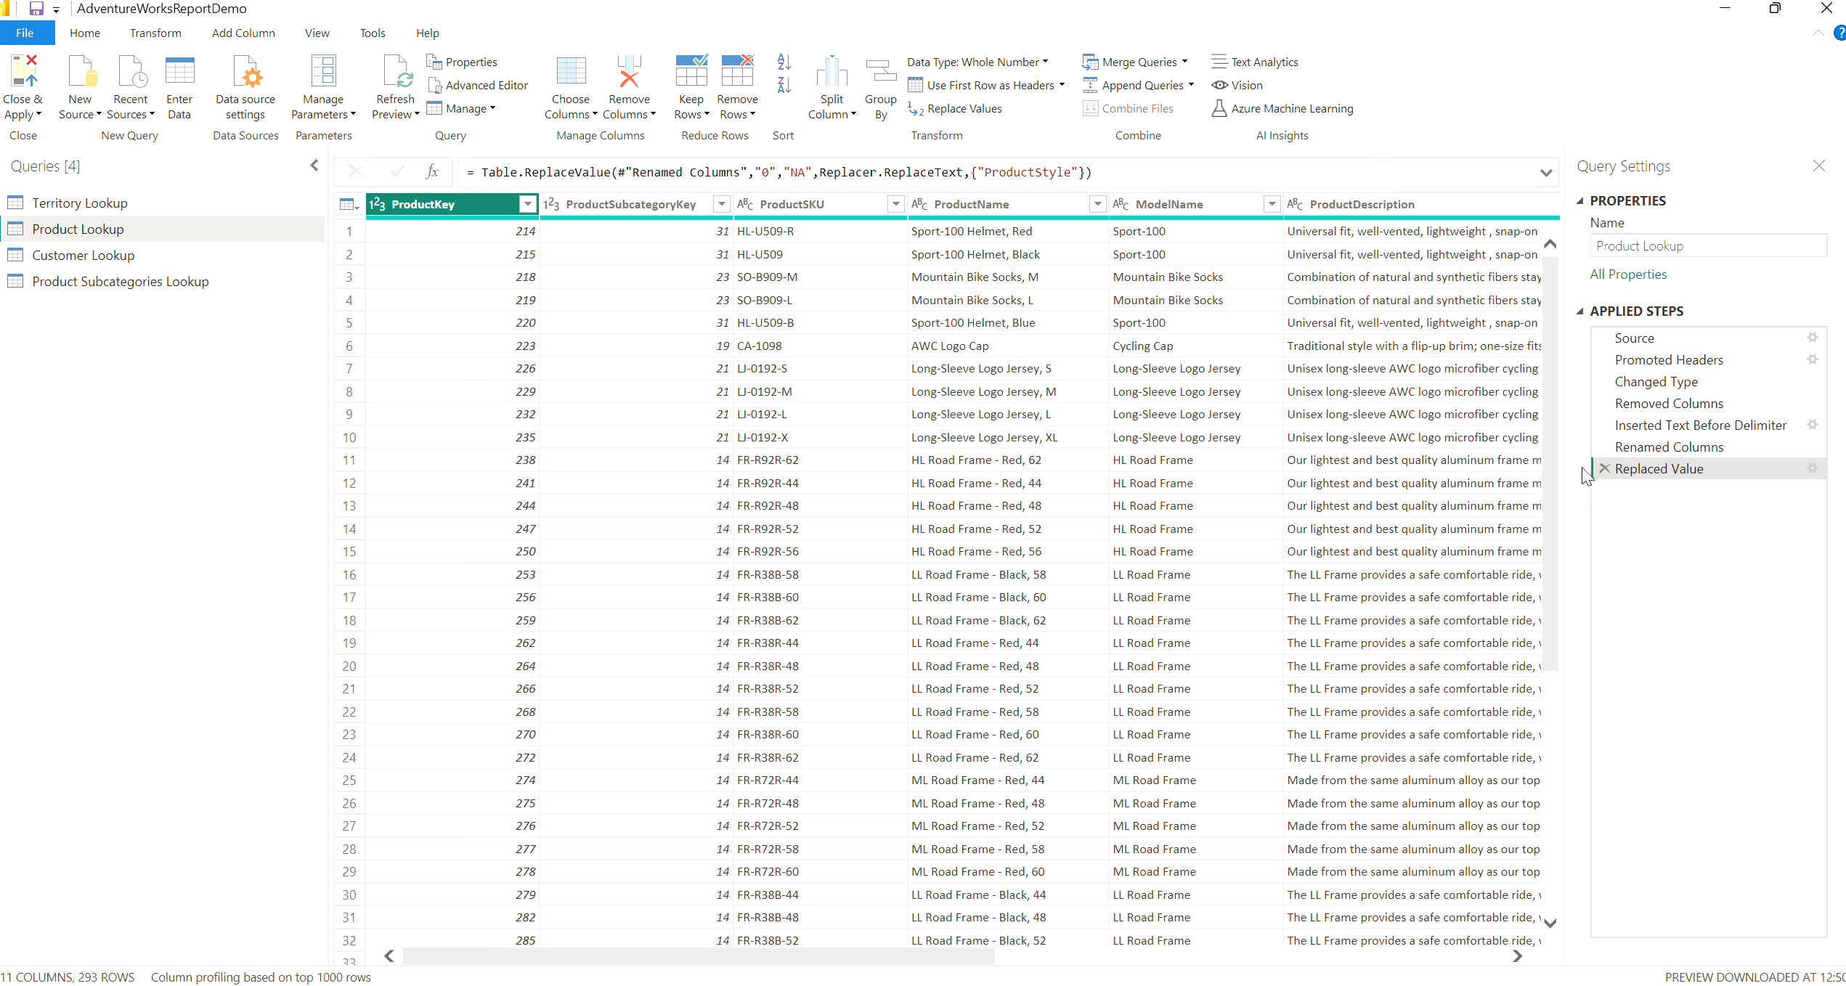
Show the column profile to check the ProductKey statistics and hide it again
{"action": "left_click", "coordinate": [320, 35]}
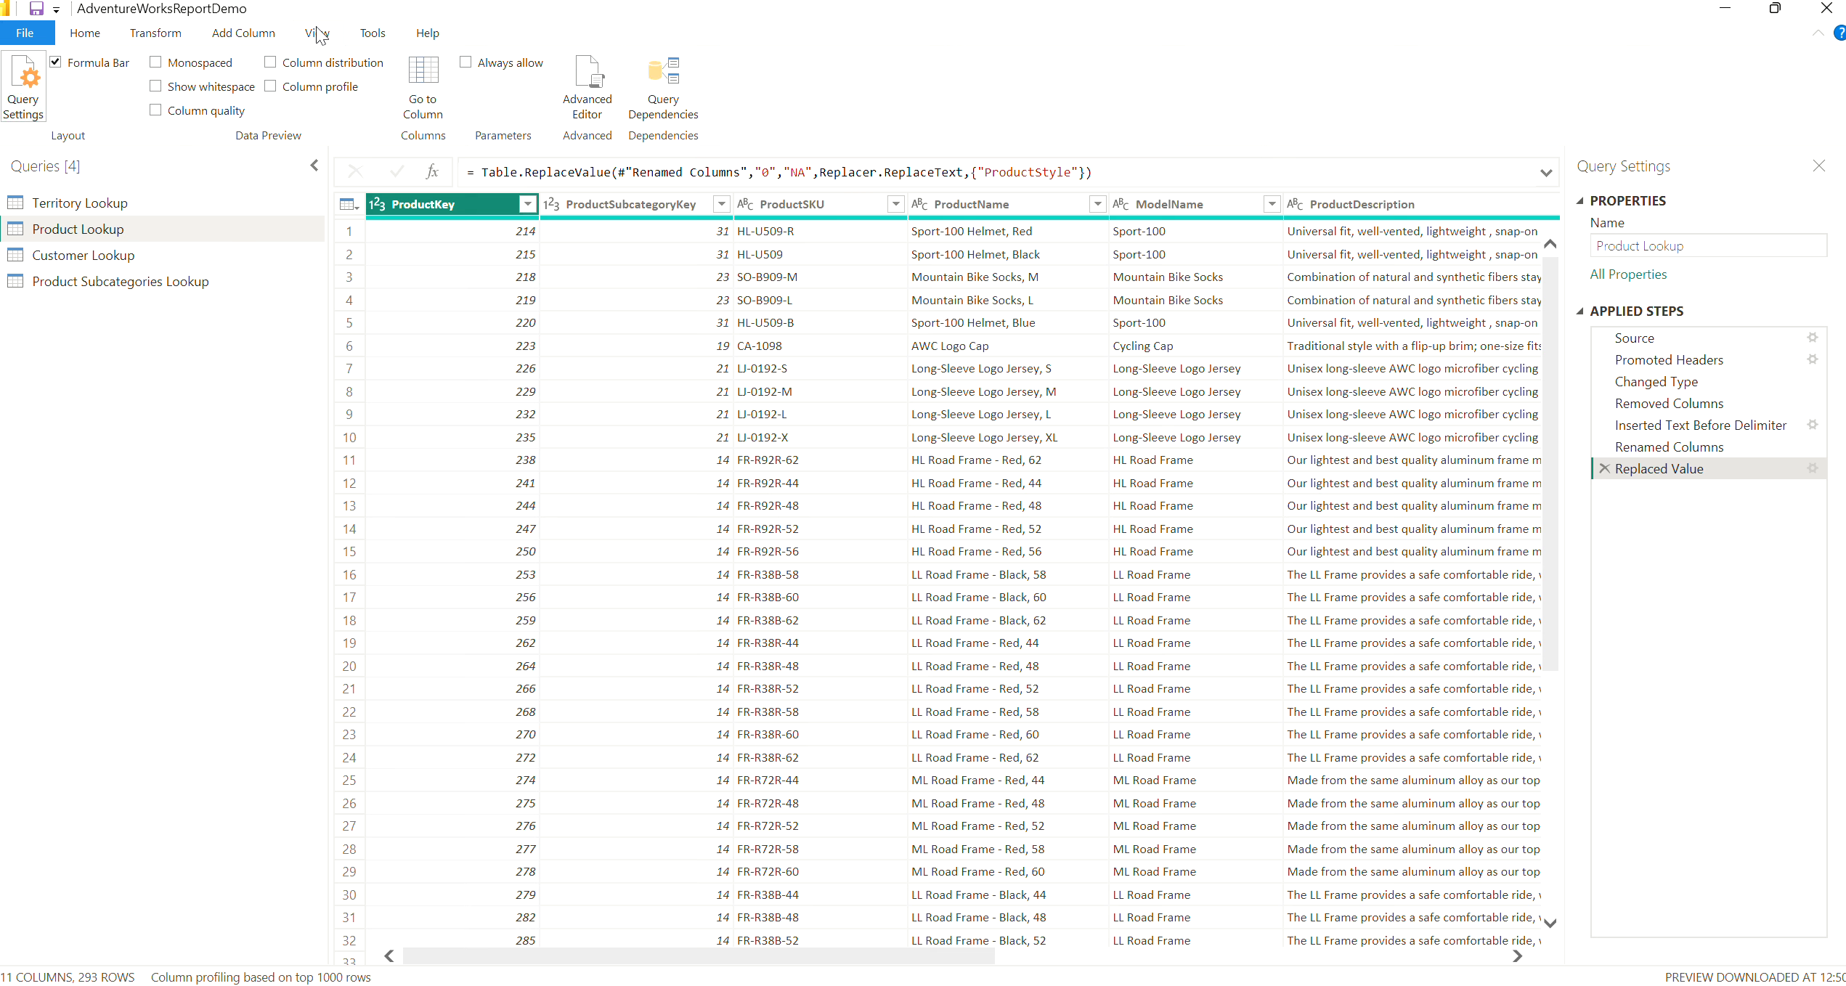
{"action": "left_click", "coordinate": [269, 87]}
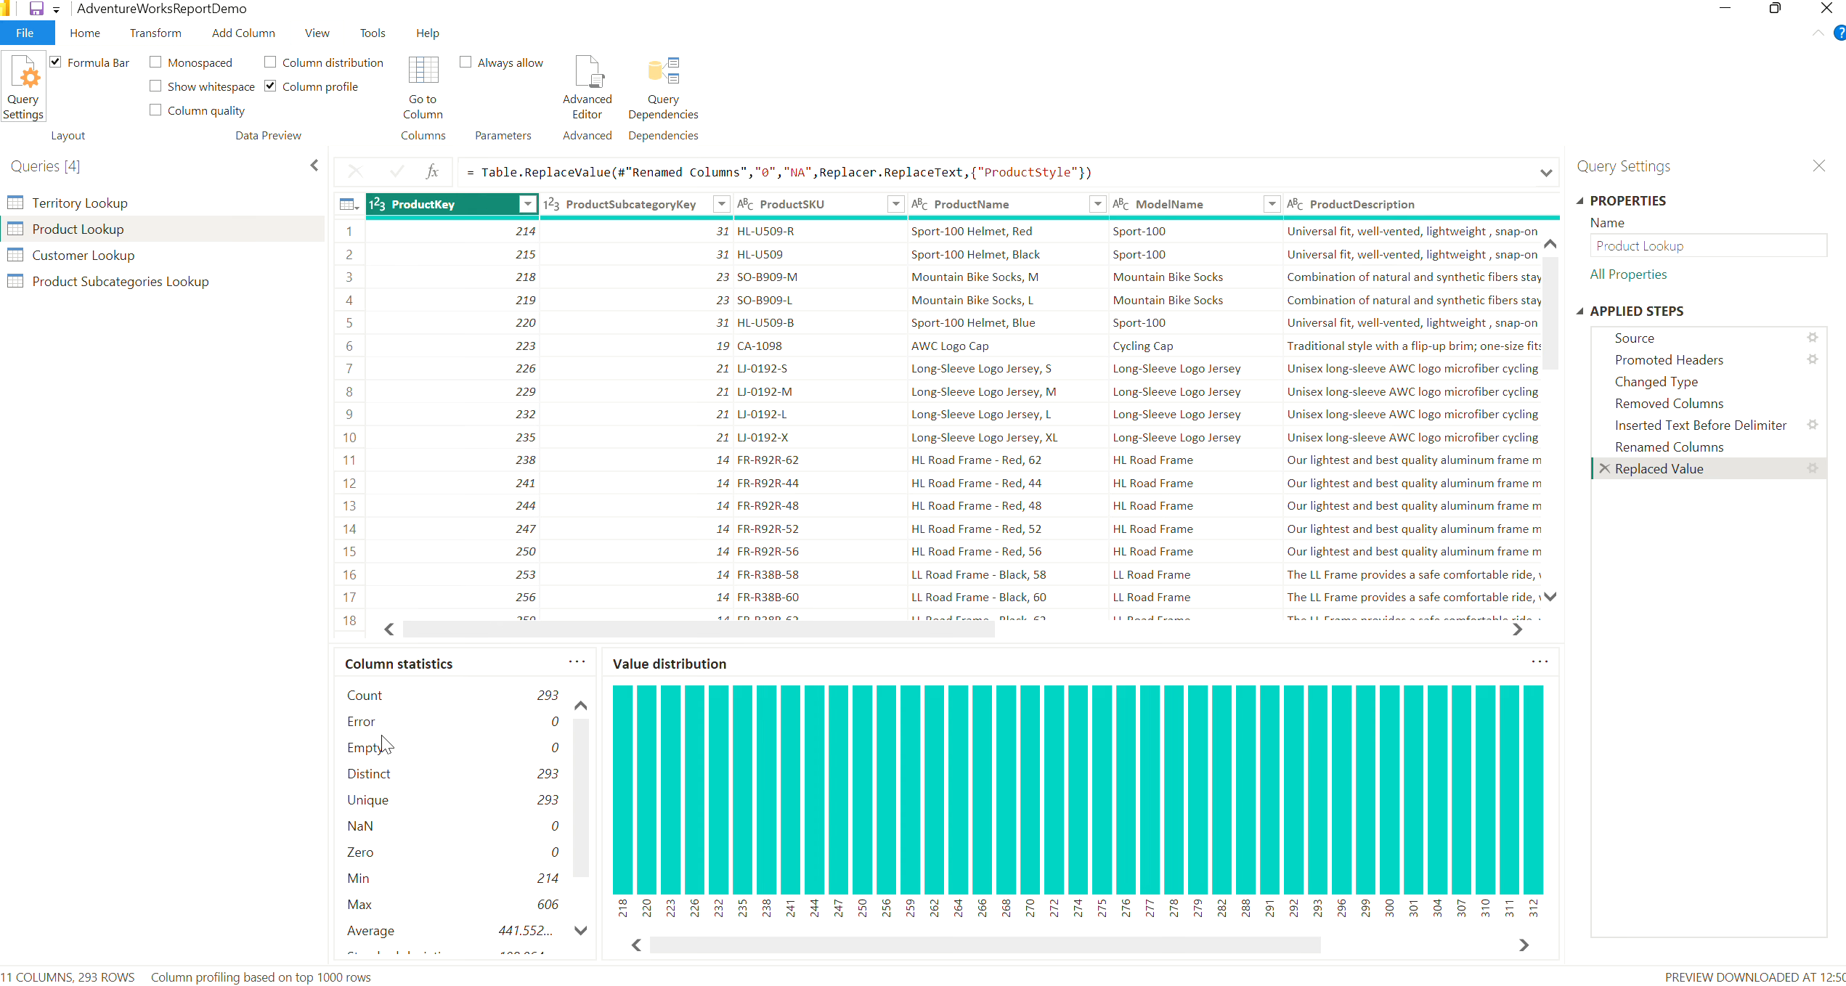
{"action": "left_click", "coordinate": [270, 87]}
Count the distinct values in the ProductName column and remove that calculation from the applied steps
{"action": "left_click", "coordinate": [150, 34]}
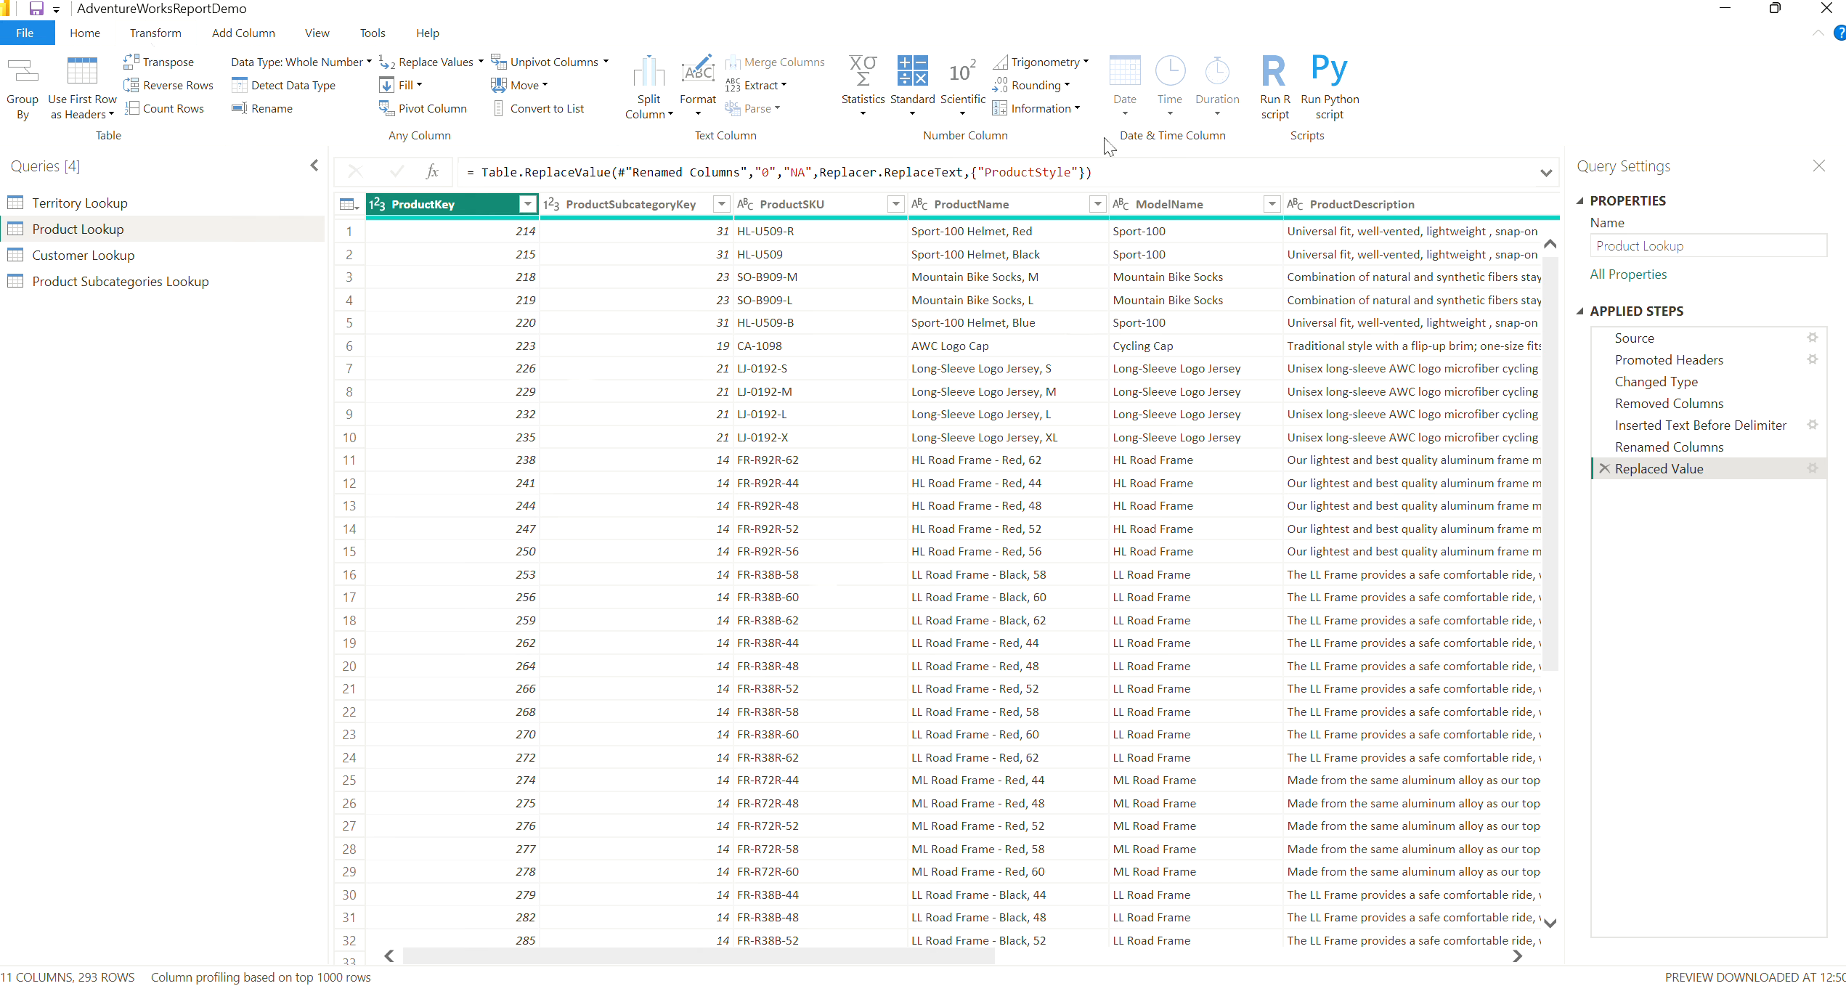
{"action": "left_click", "coordinate": [989, 207]}
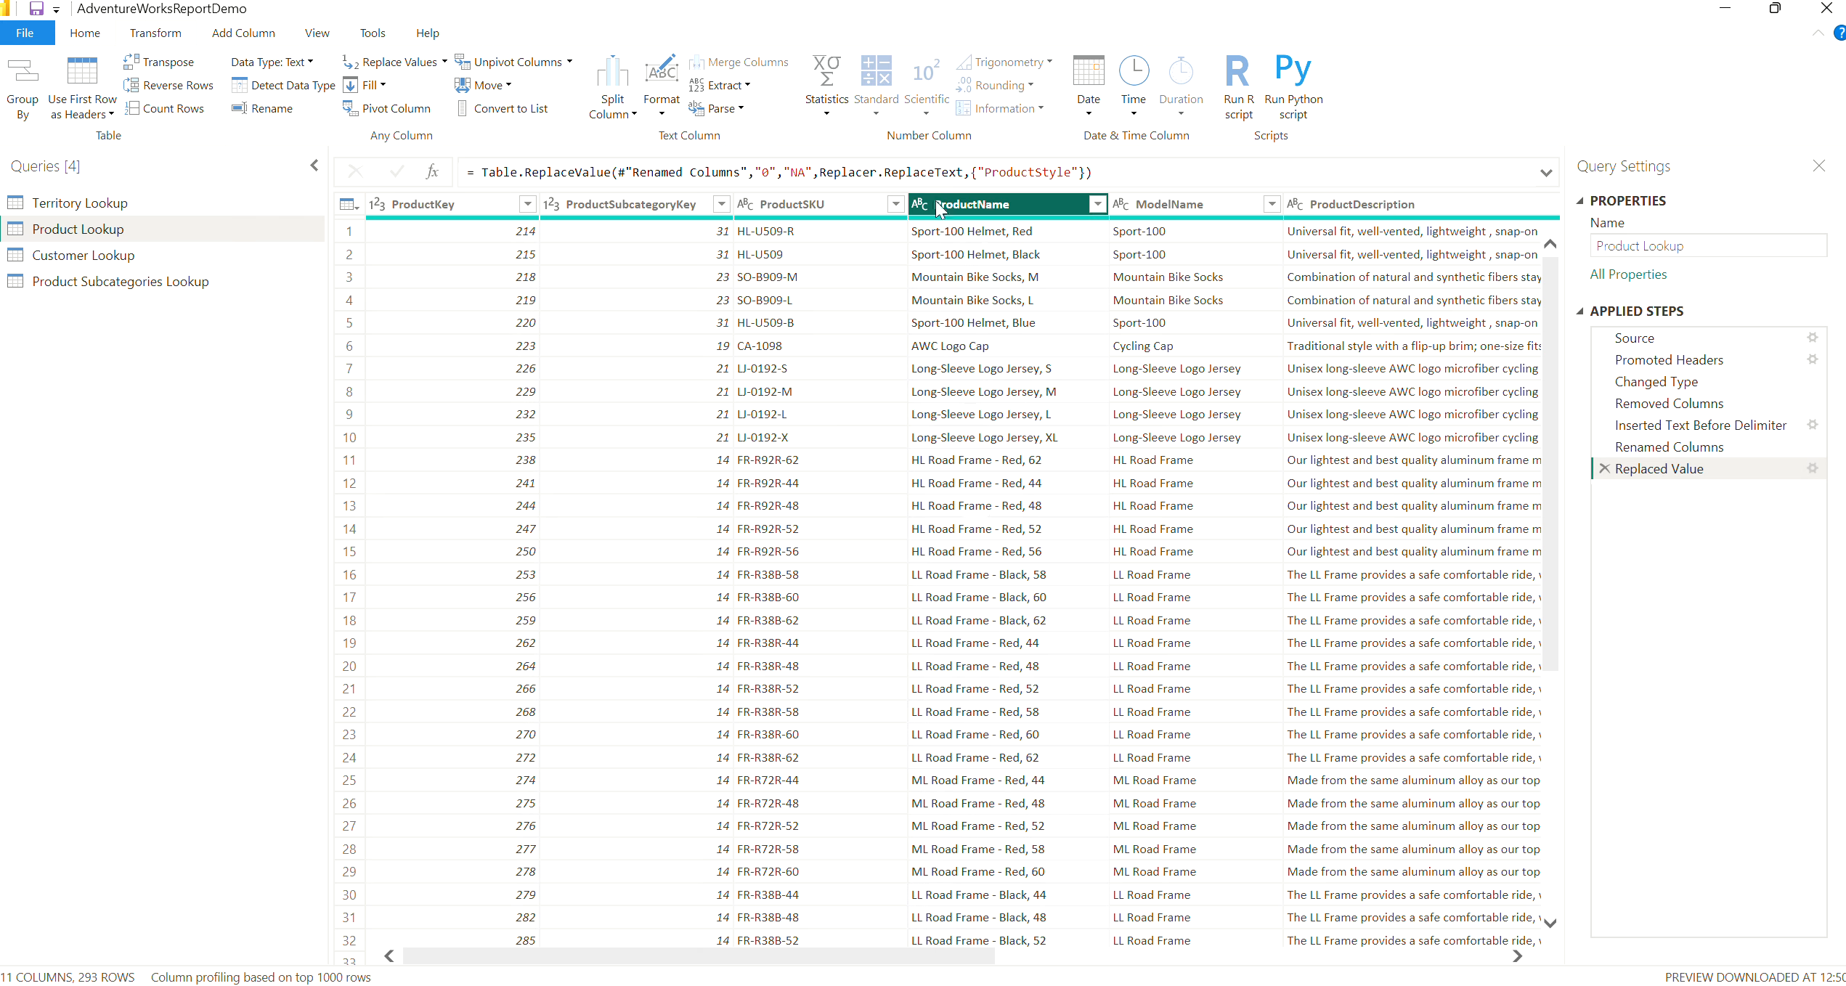
{"action": "left_click", "coordinate": [824, 115]}
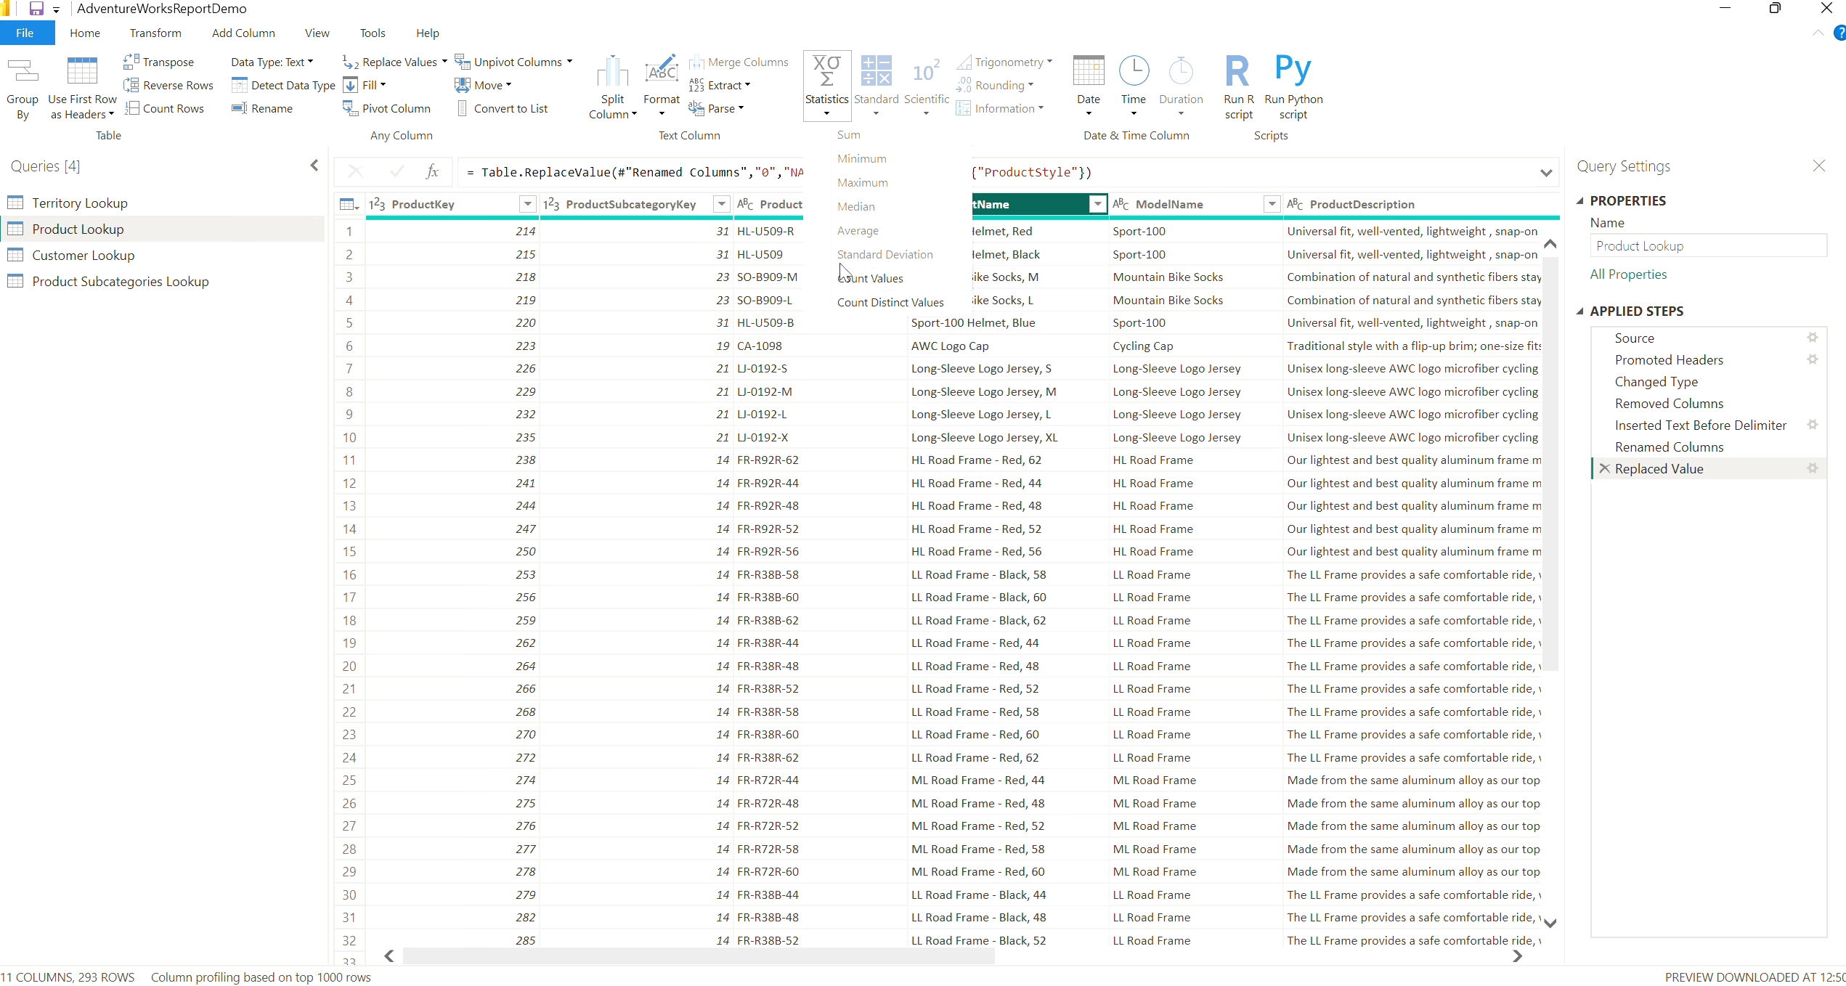
{"action": "left_click", "coordinate": [871, 309]}
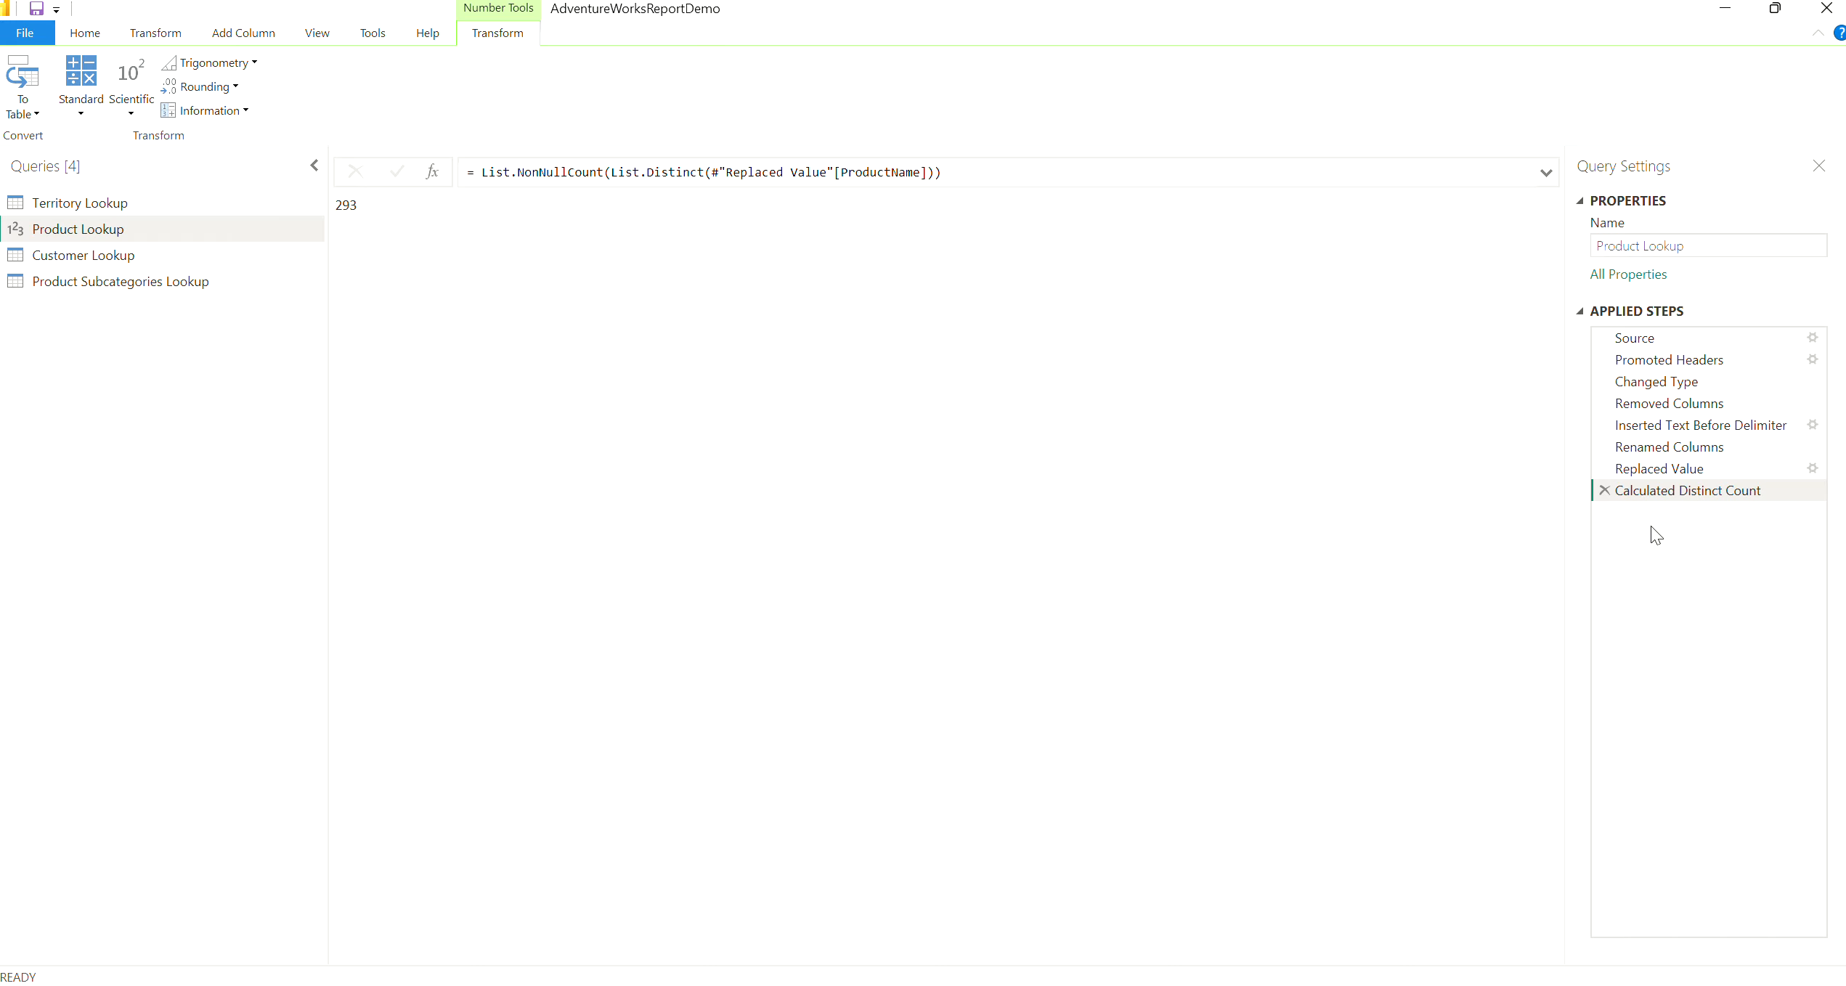
{"action": "left_click", "coordinate": [1606, 491]}
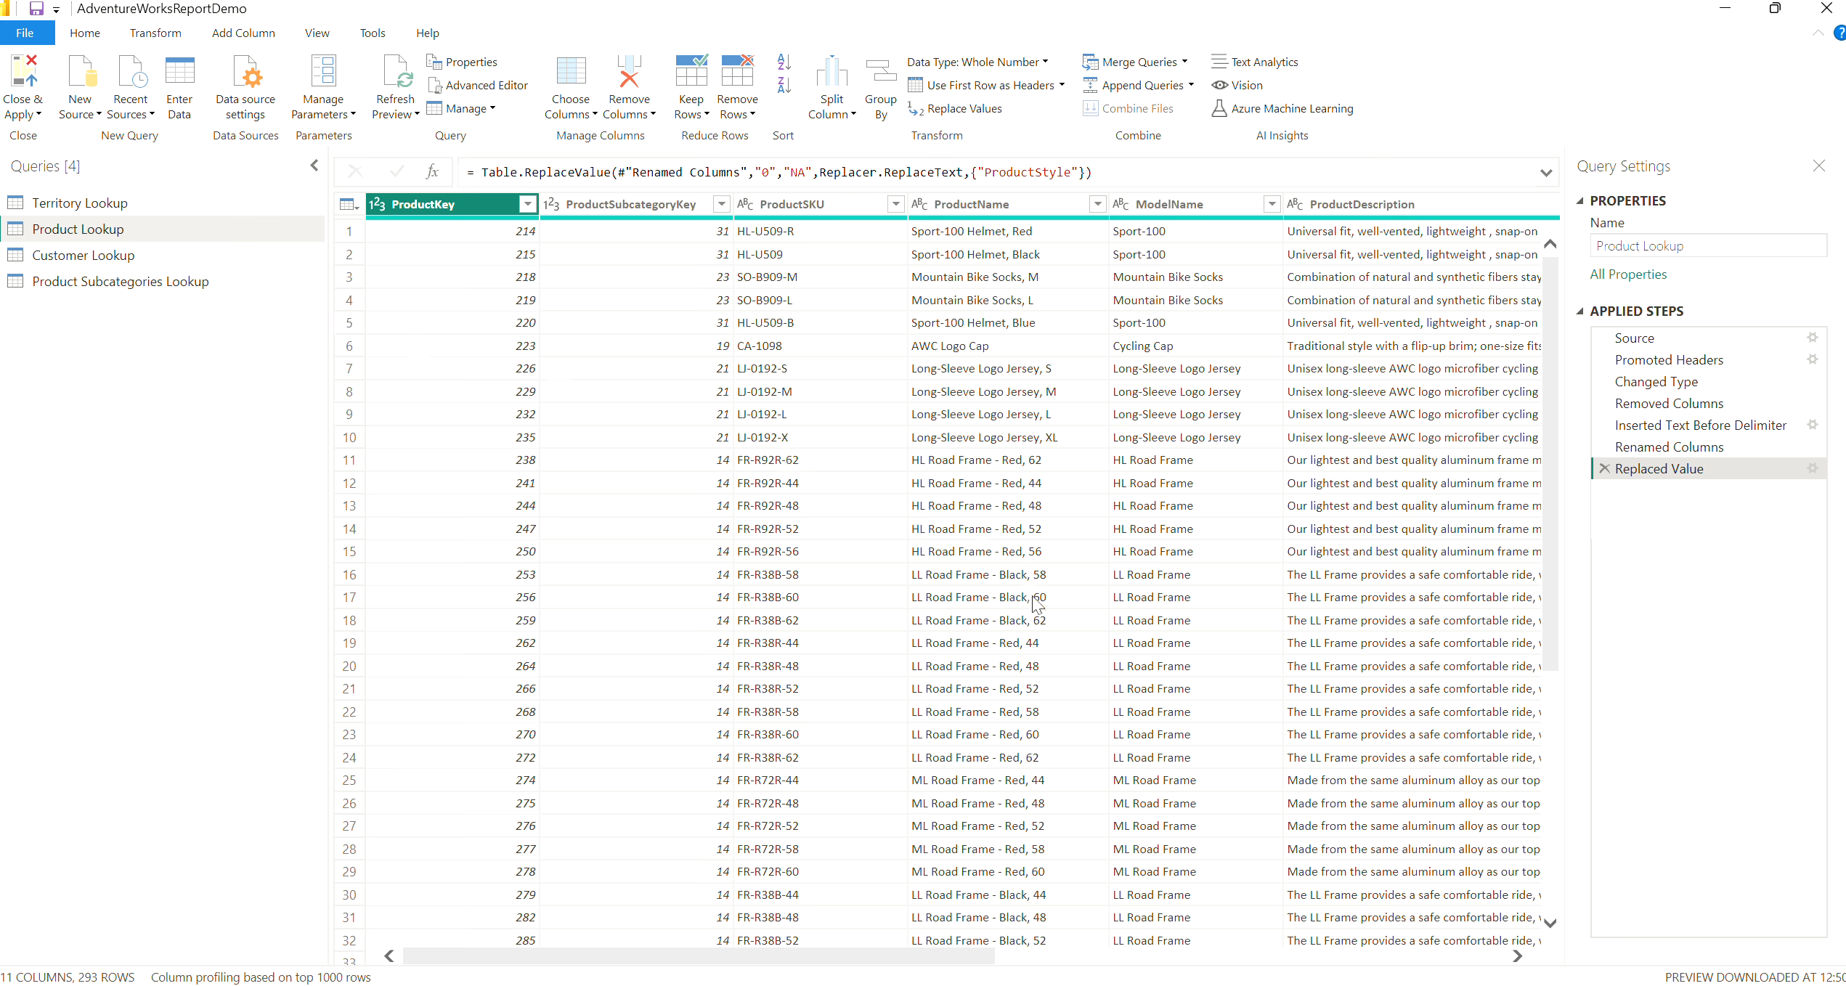
Add a new column that multiplies each ProductCost value by .9
{"action": "left_click_drag", "start_coordinate": [957, 961], "coordinate": [966, 963]}
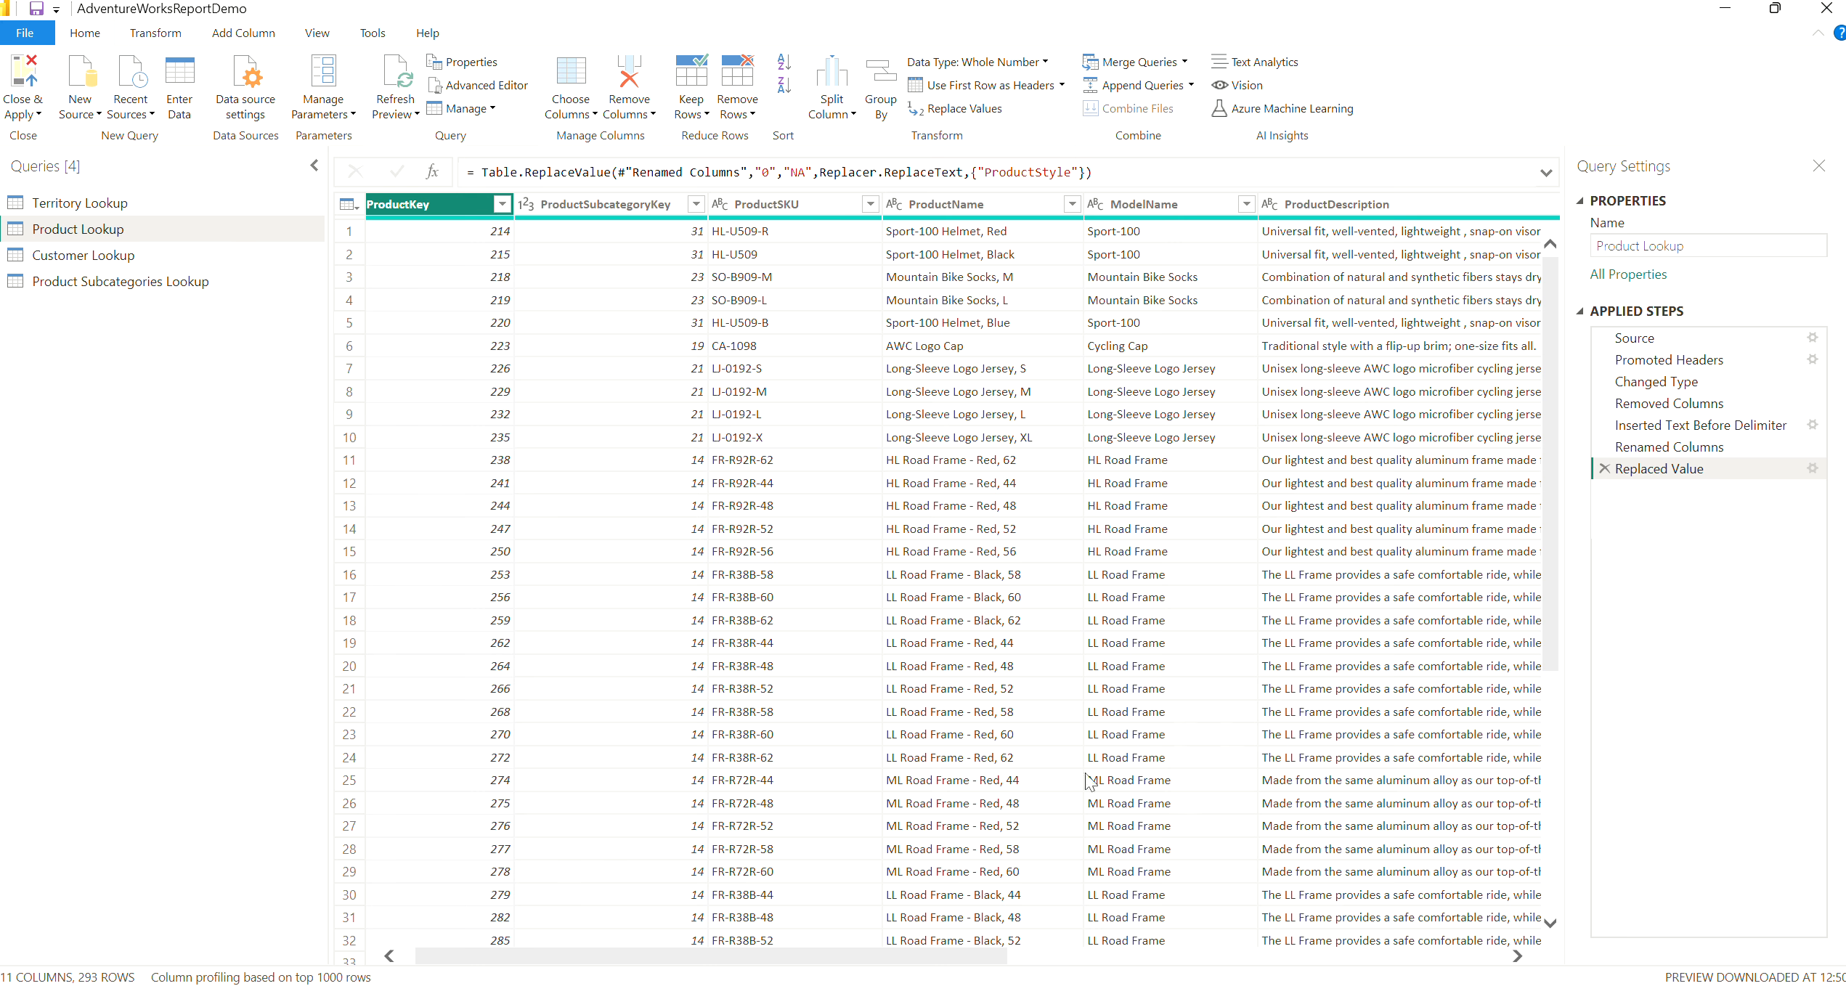
{"action": "left_click_drag", "start_coordinate": [924, 962], "coordinate": [1411, 971]}
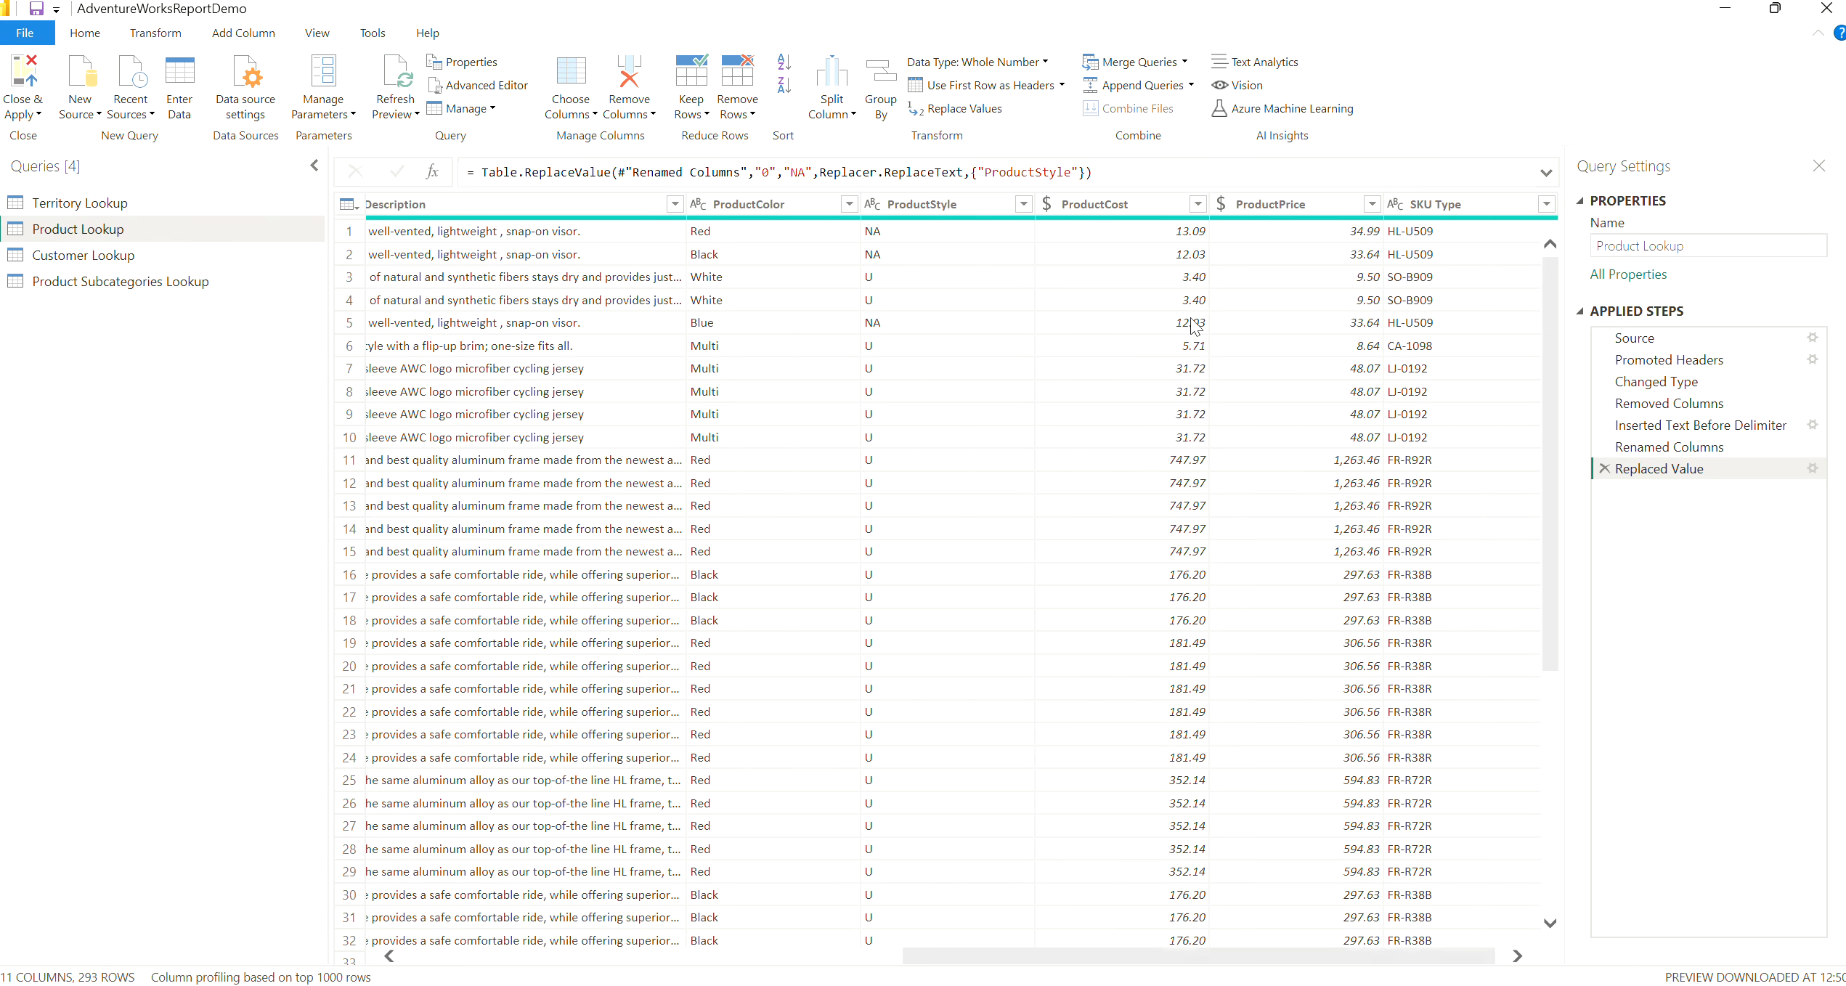
{"action": "left_click", "coordinate": [1142, 204]}
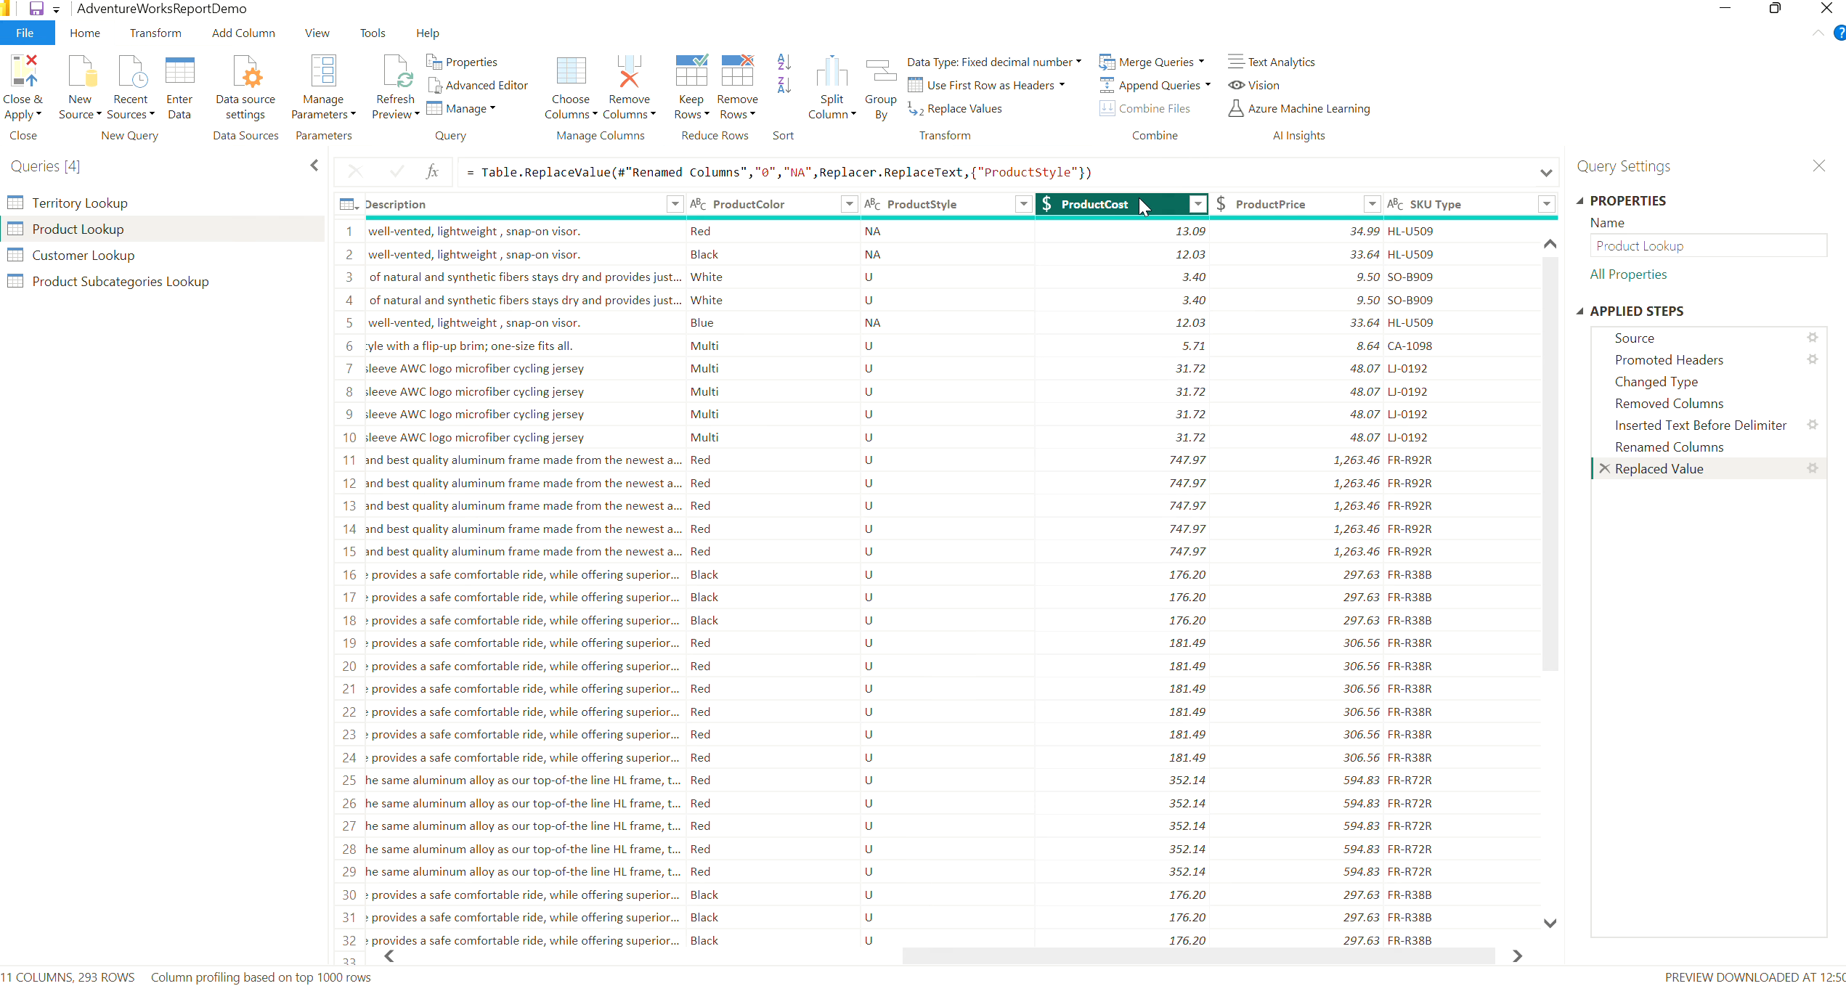
{"action": "left_click", "coordinate": [231, 36]}
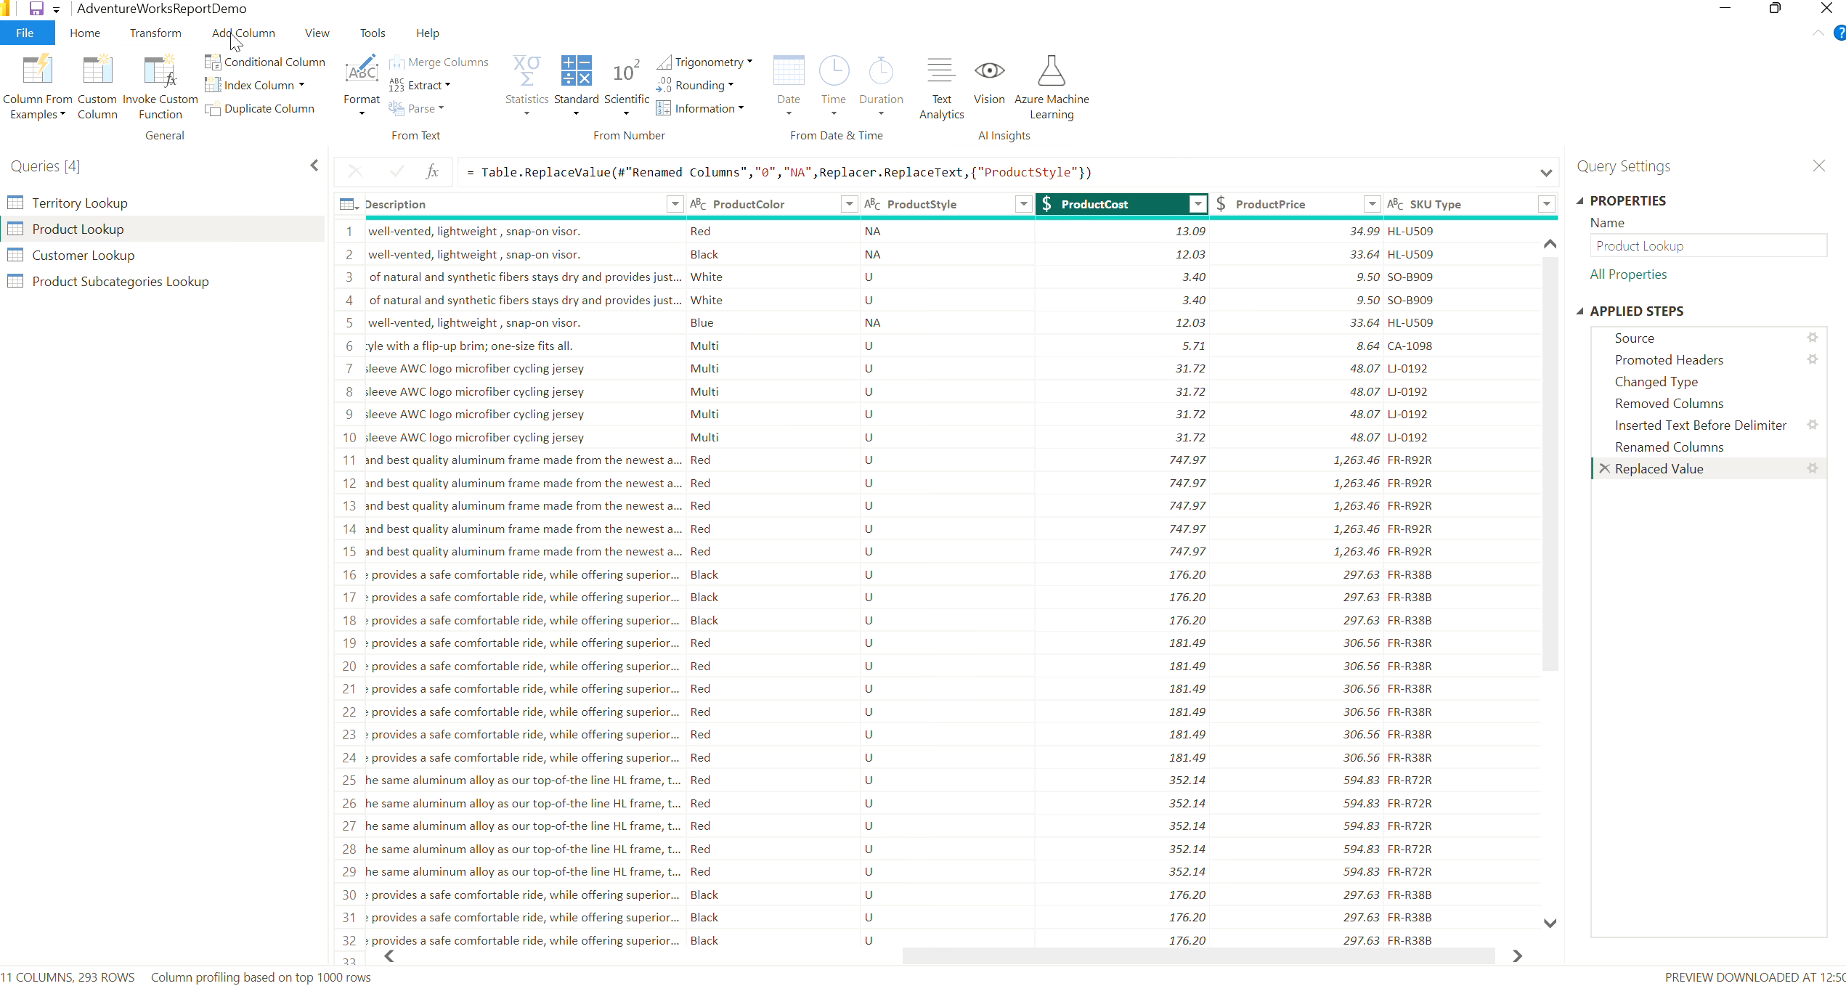
{"action": "left_click", "coordinate": [577, 115]}
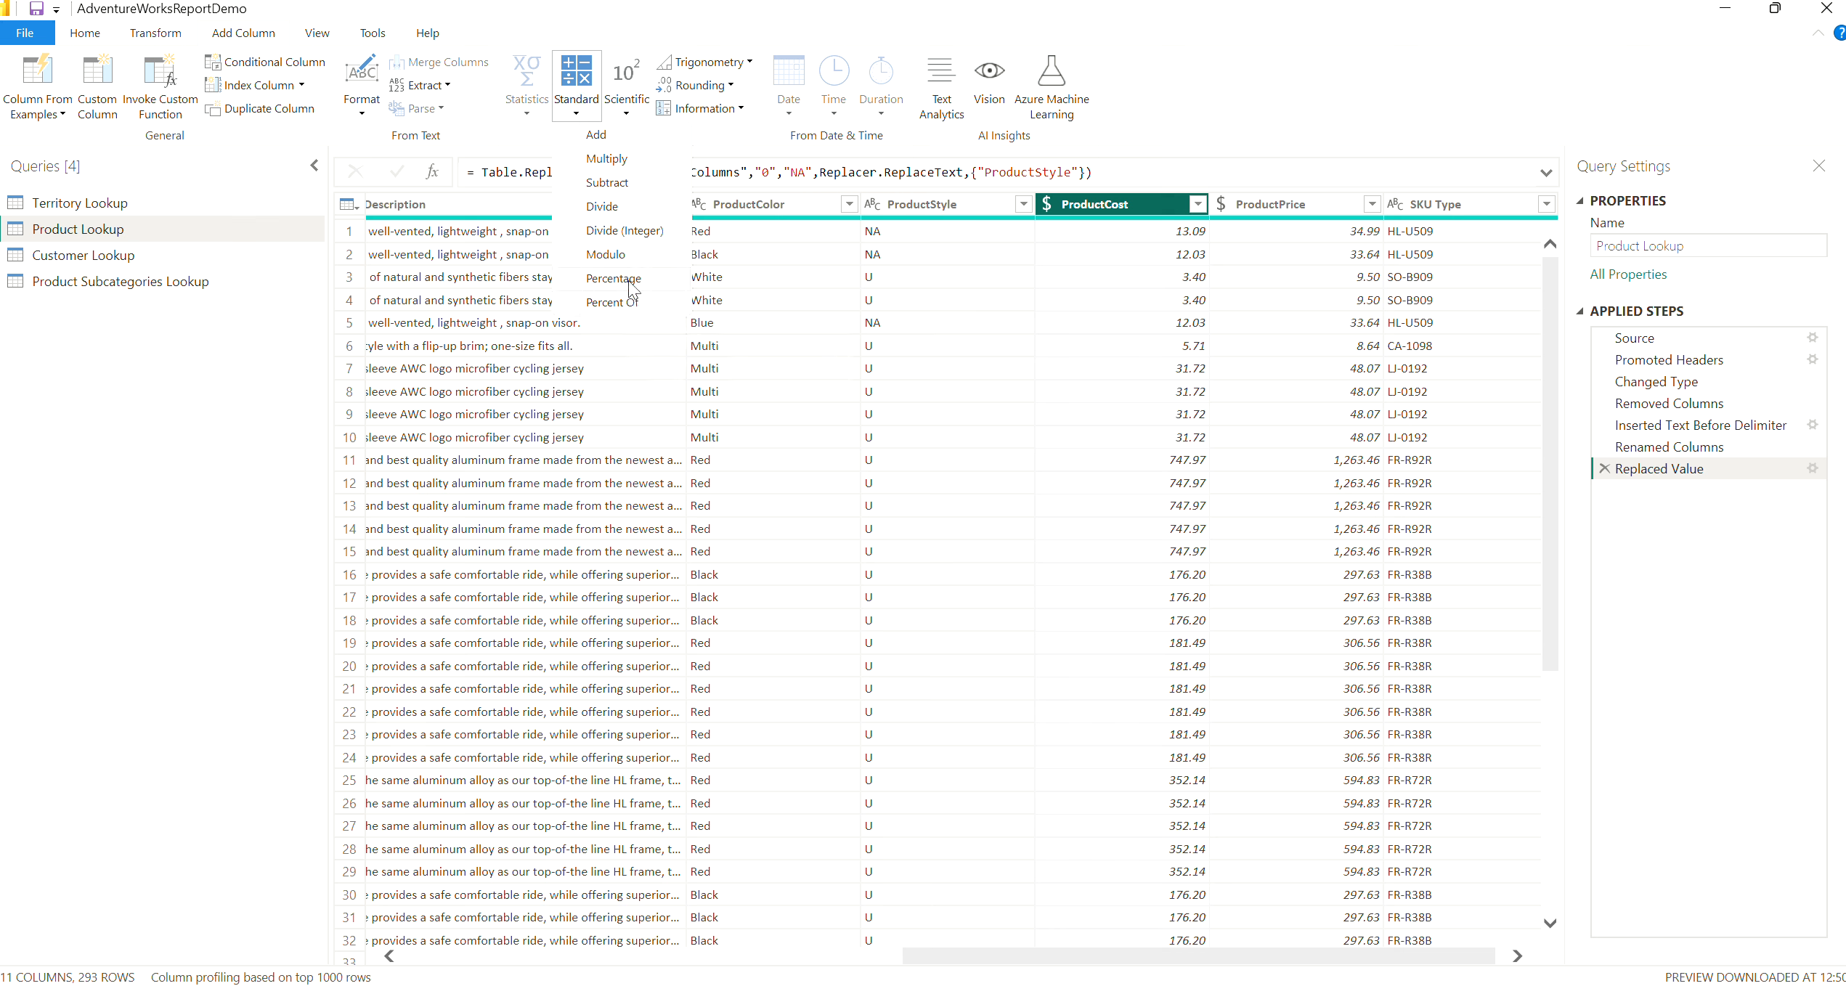
{"action": "left_click", "coordinate": [629, 165]}
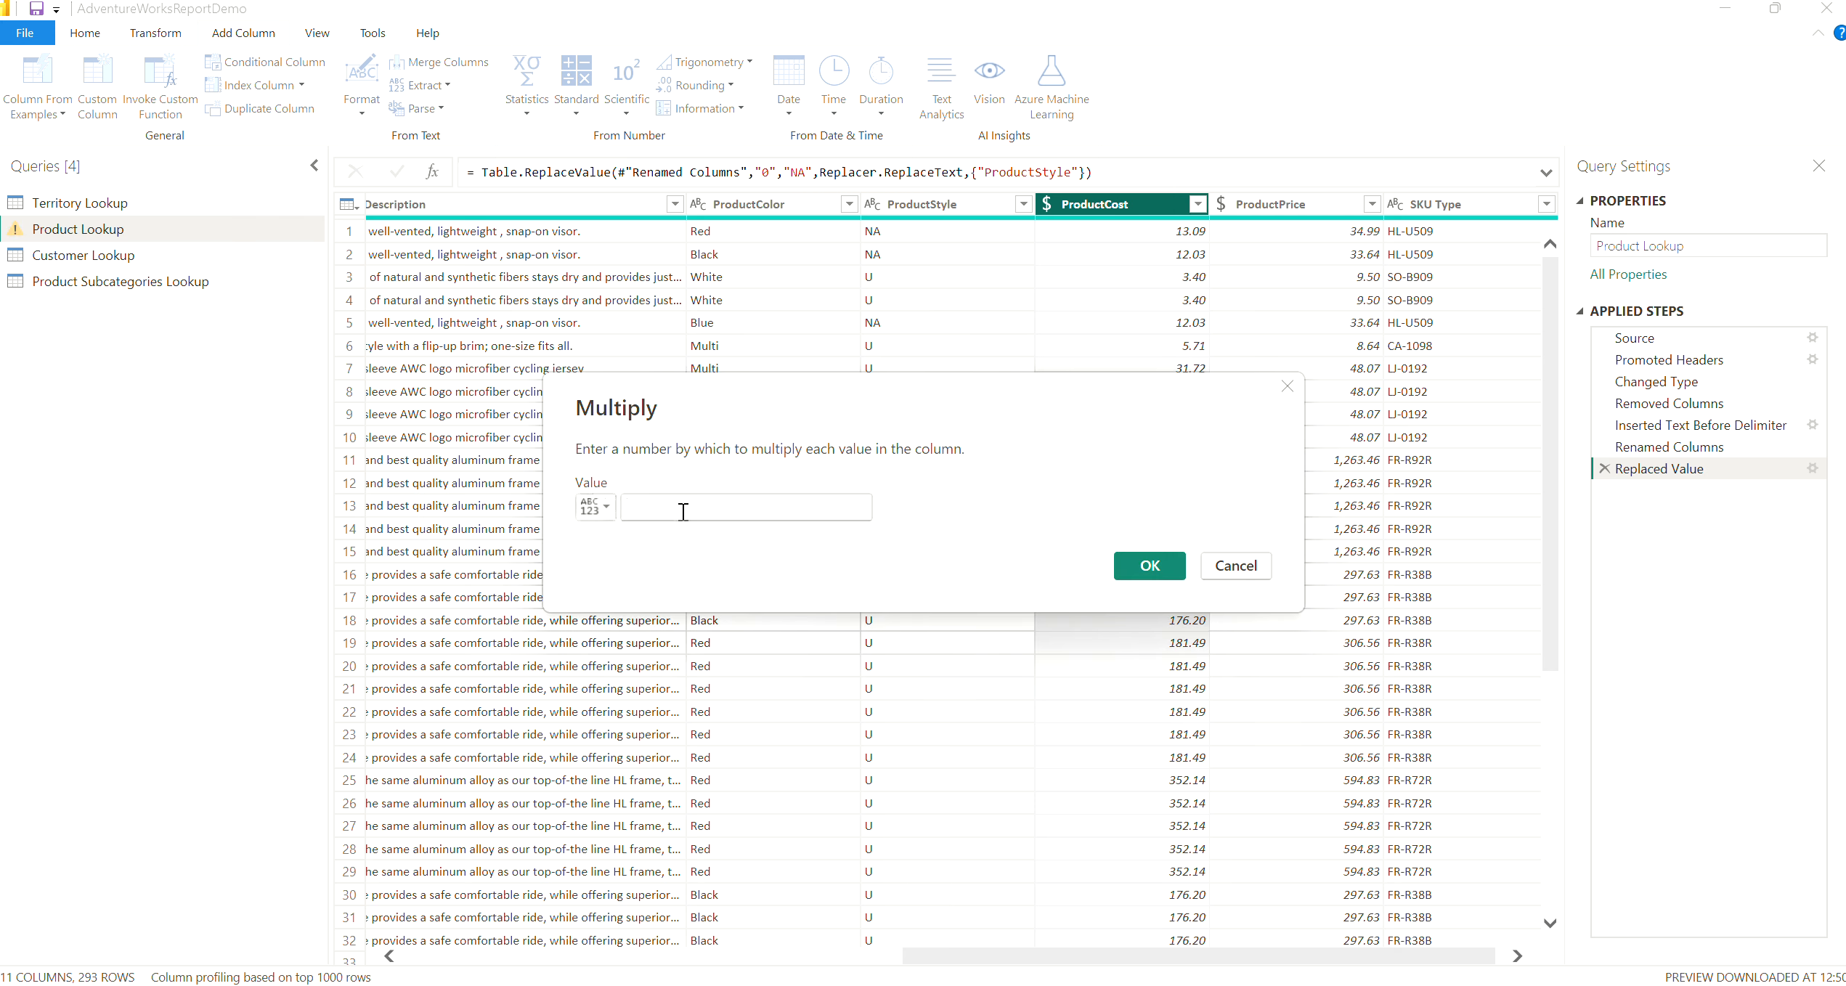
{"action": "left_click", "coordinate": [681, 508]}
{"action": "type", "text": ".9"}
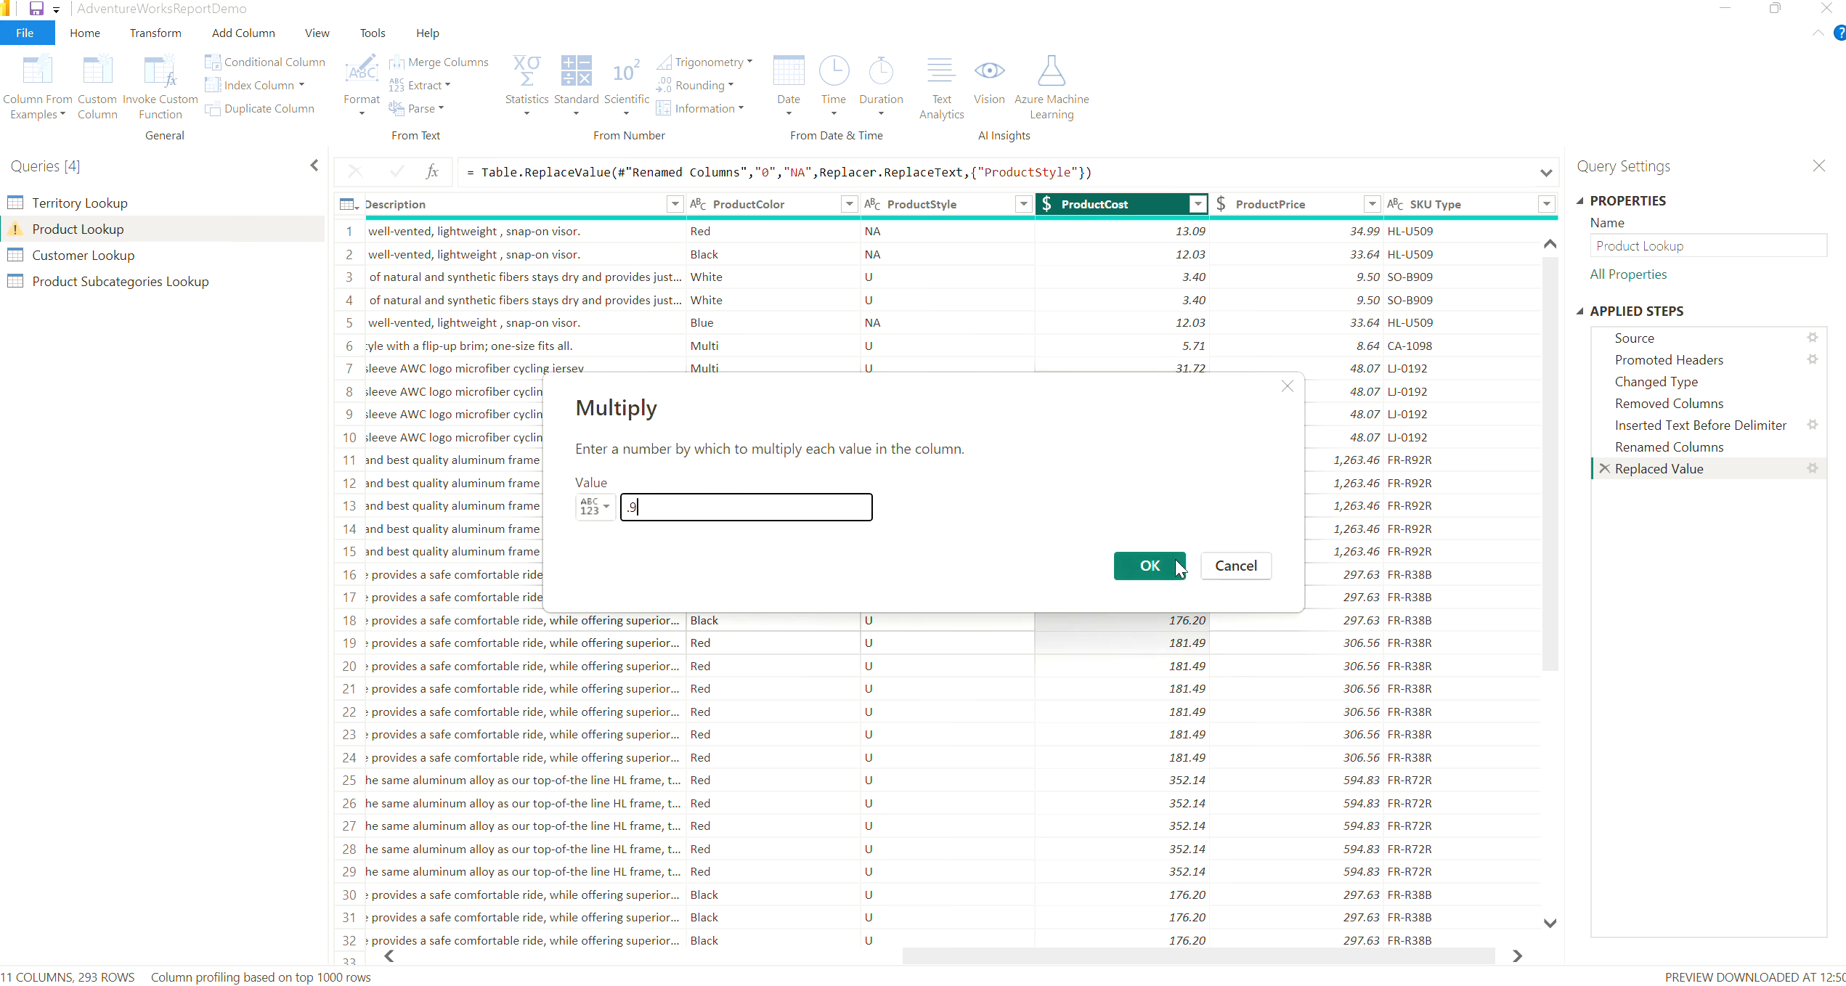
{"action": "left_click", "coordinate": [1133, 573]}
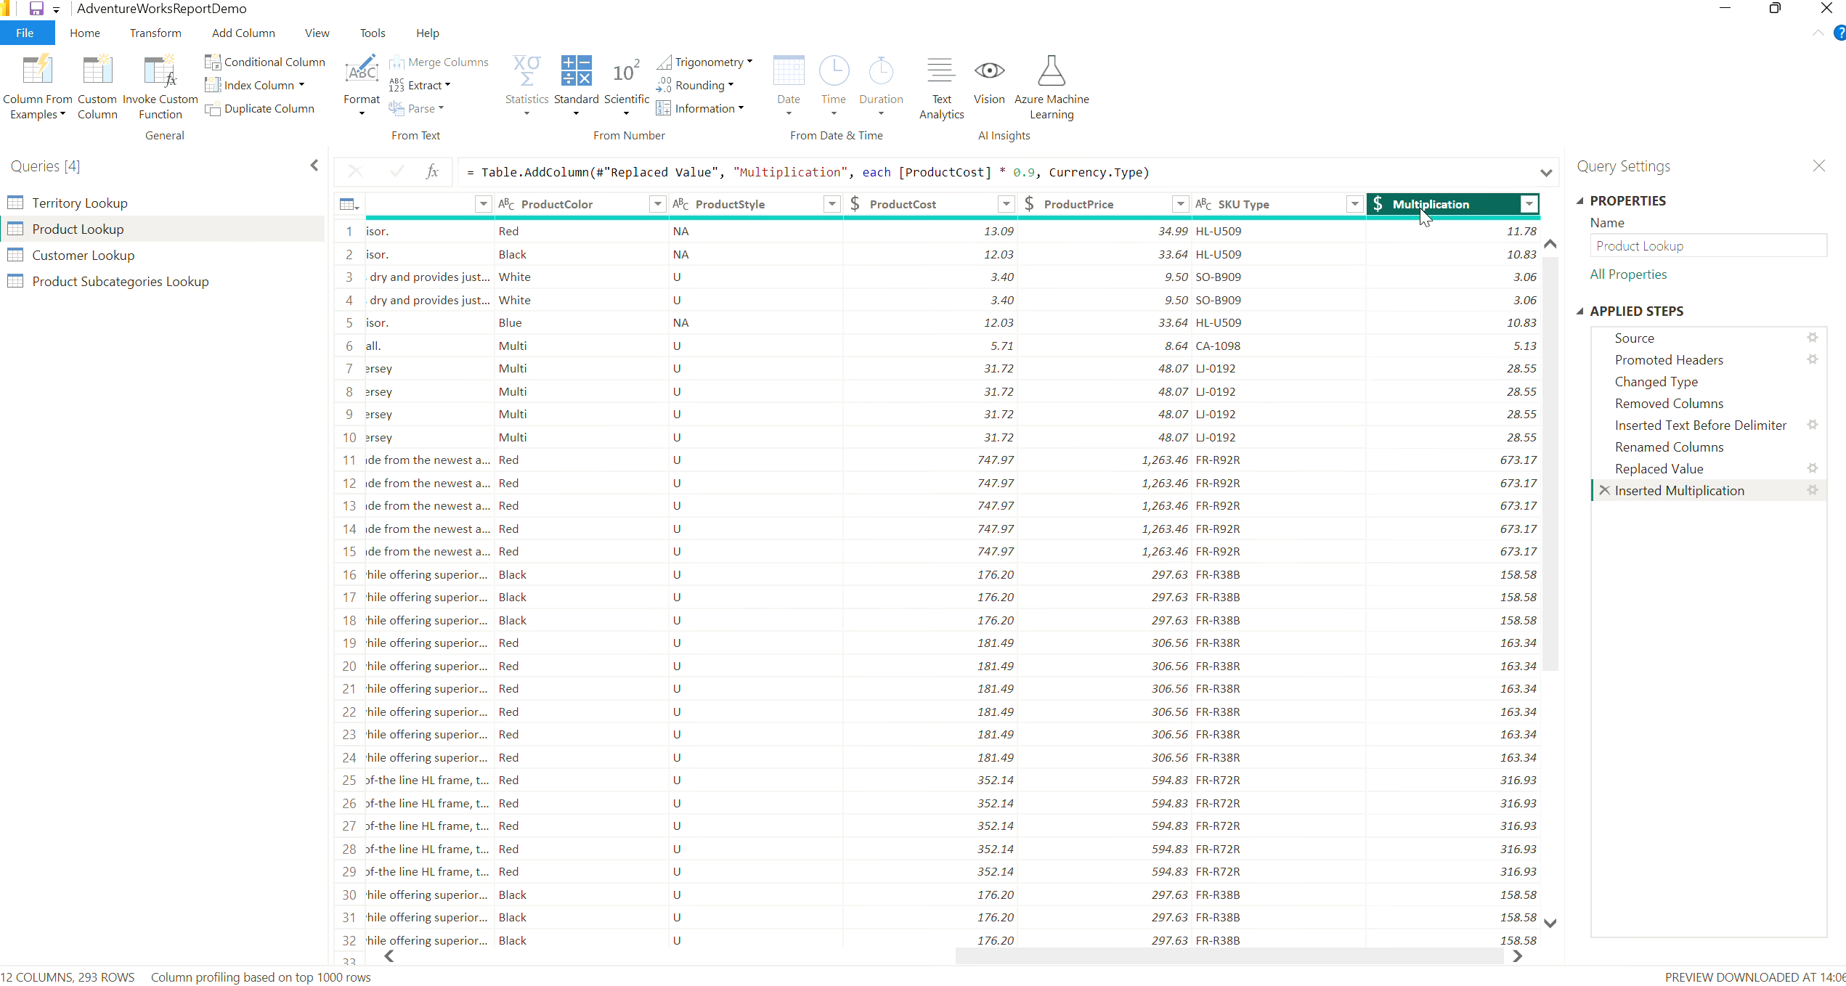
Rename the Multiplication column to Discount Price
{"action": "right_click", "coordinate": [1447, 203]}
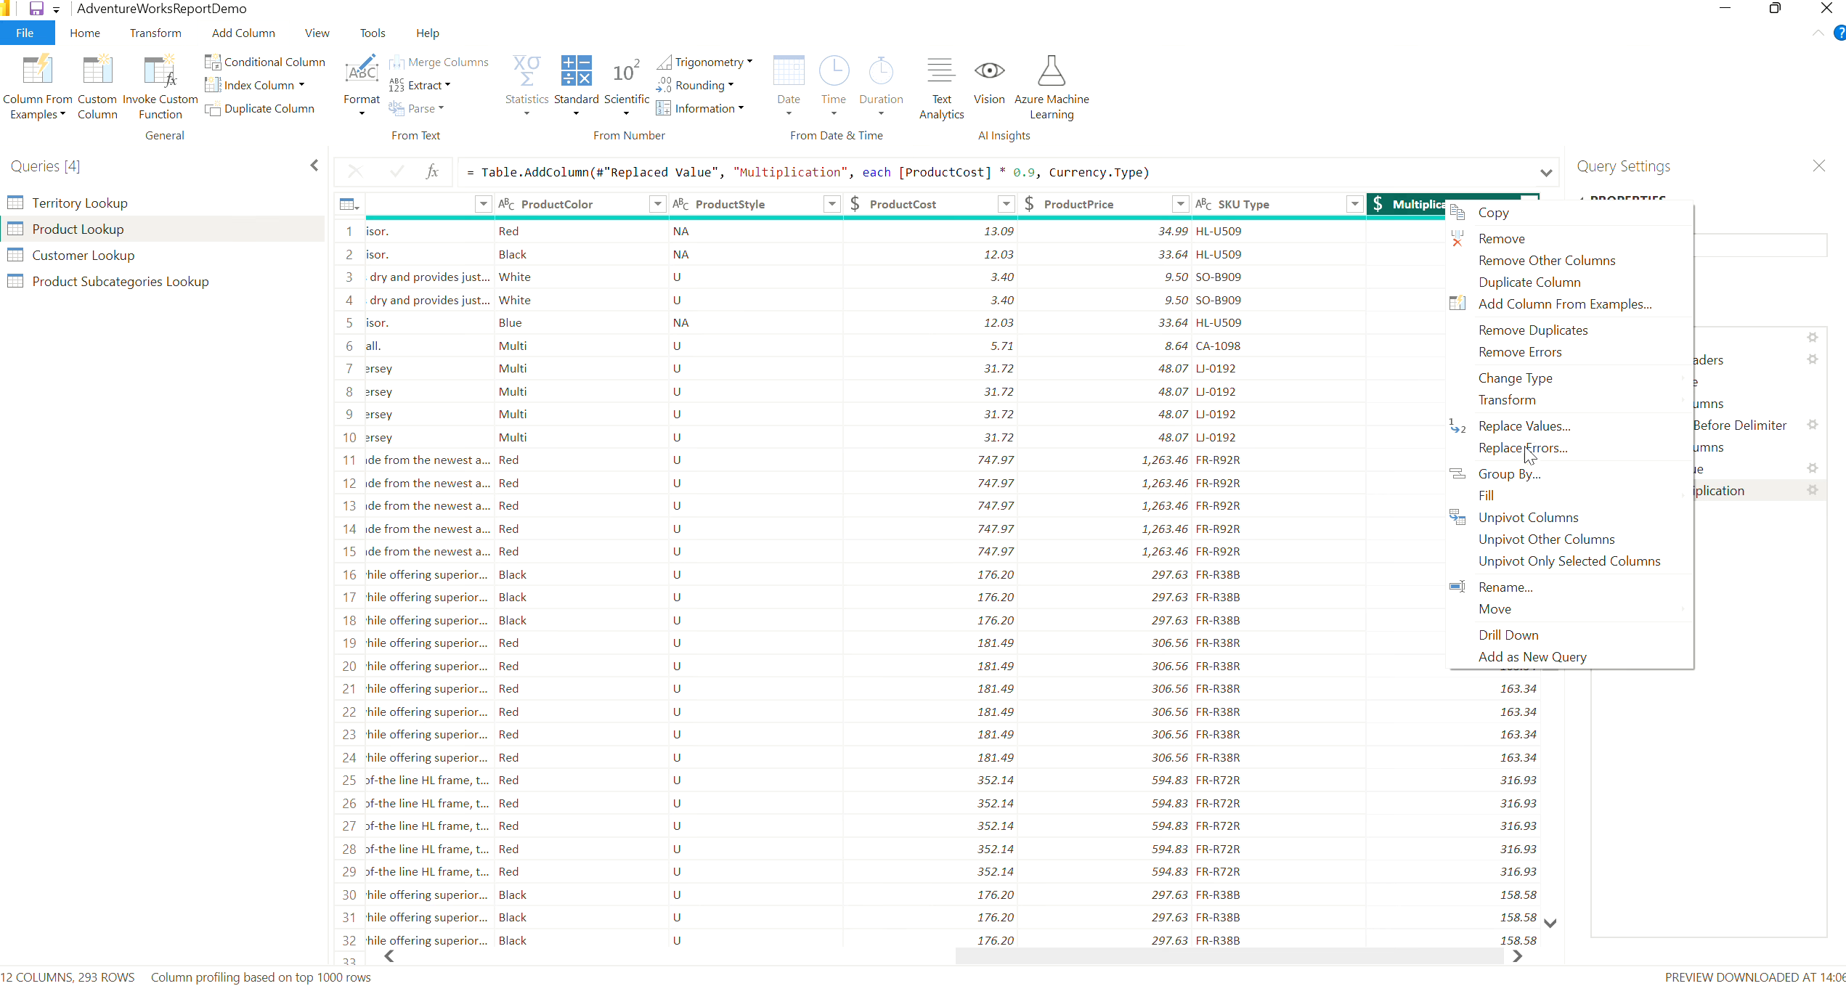
{"action": "left_click", "coordinate": [1506, 588]}
{"action": "type", "text": "Di"}
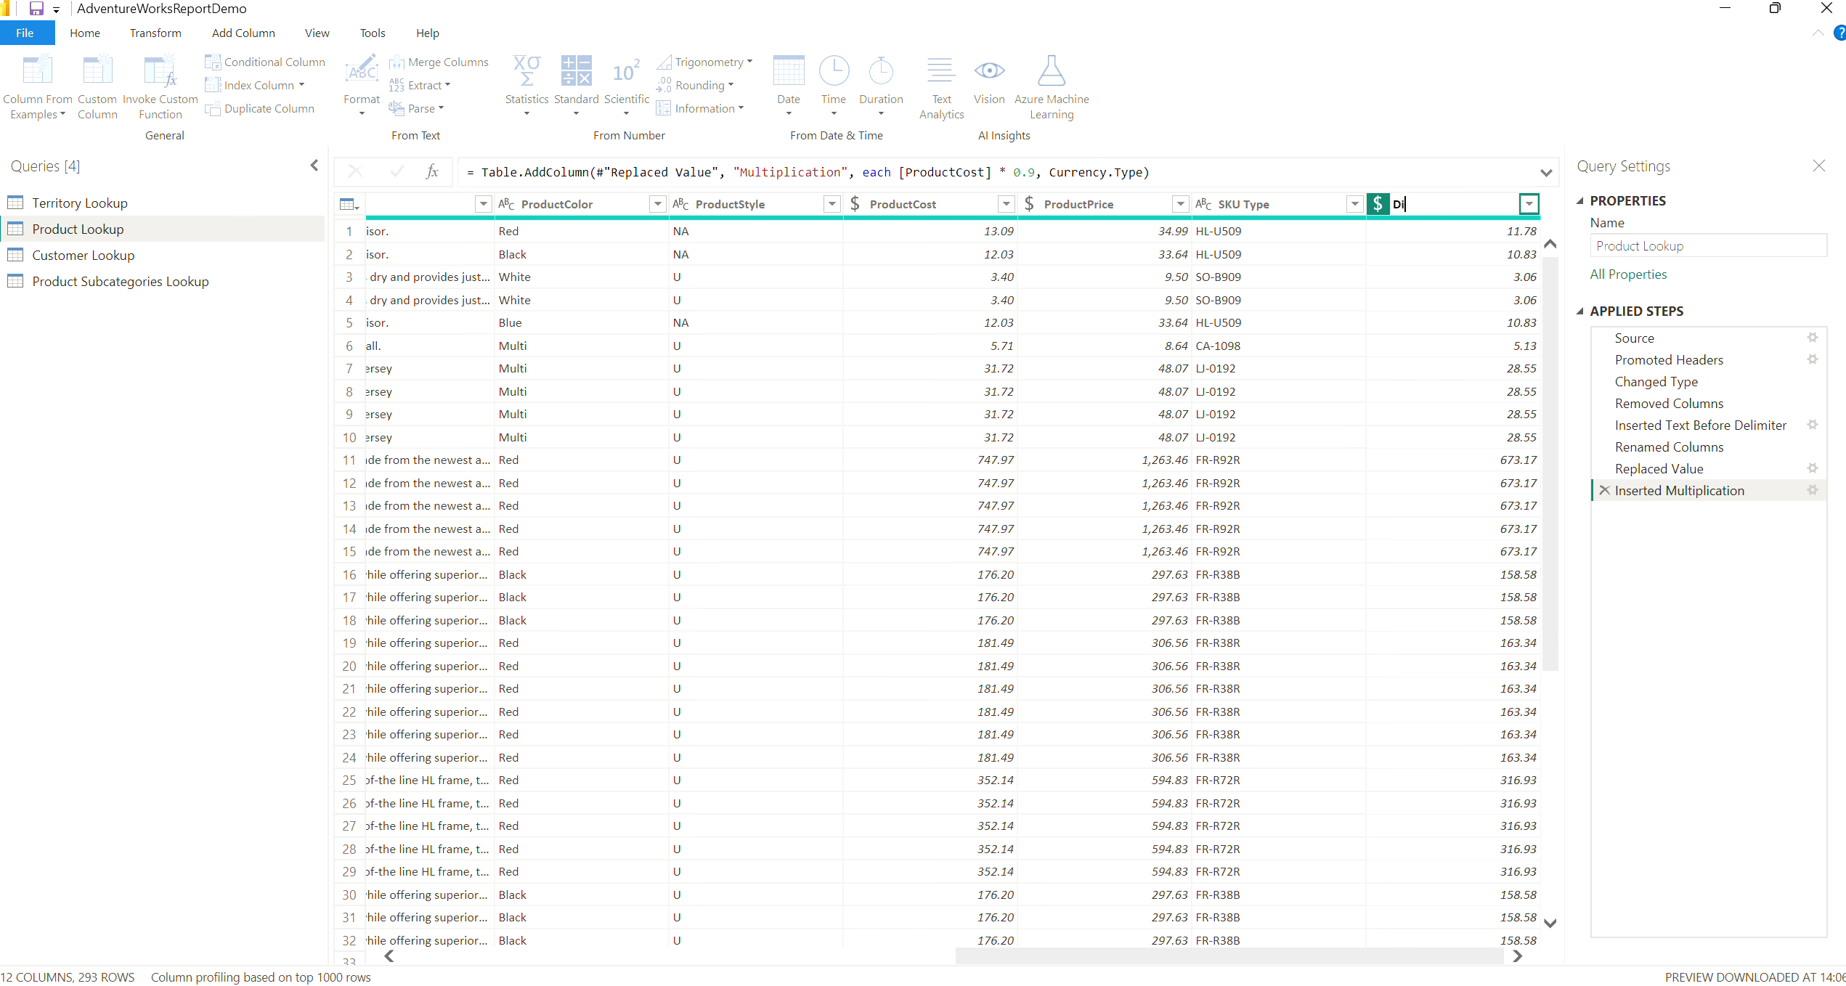
{"action": "type", "text": "scount Price"}
{"action": "key", "text": "Return"}
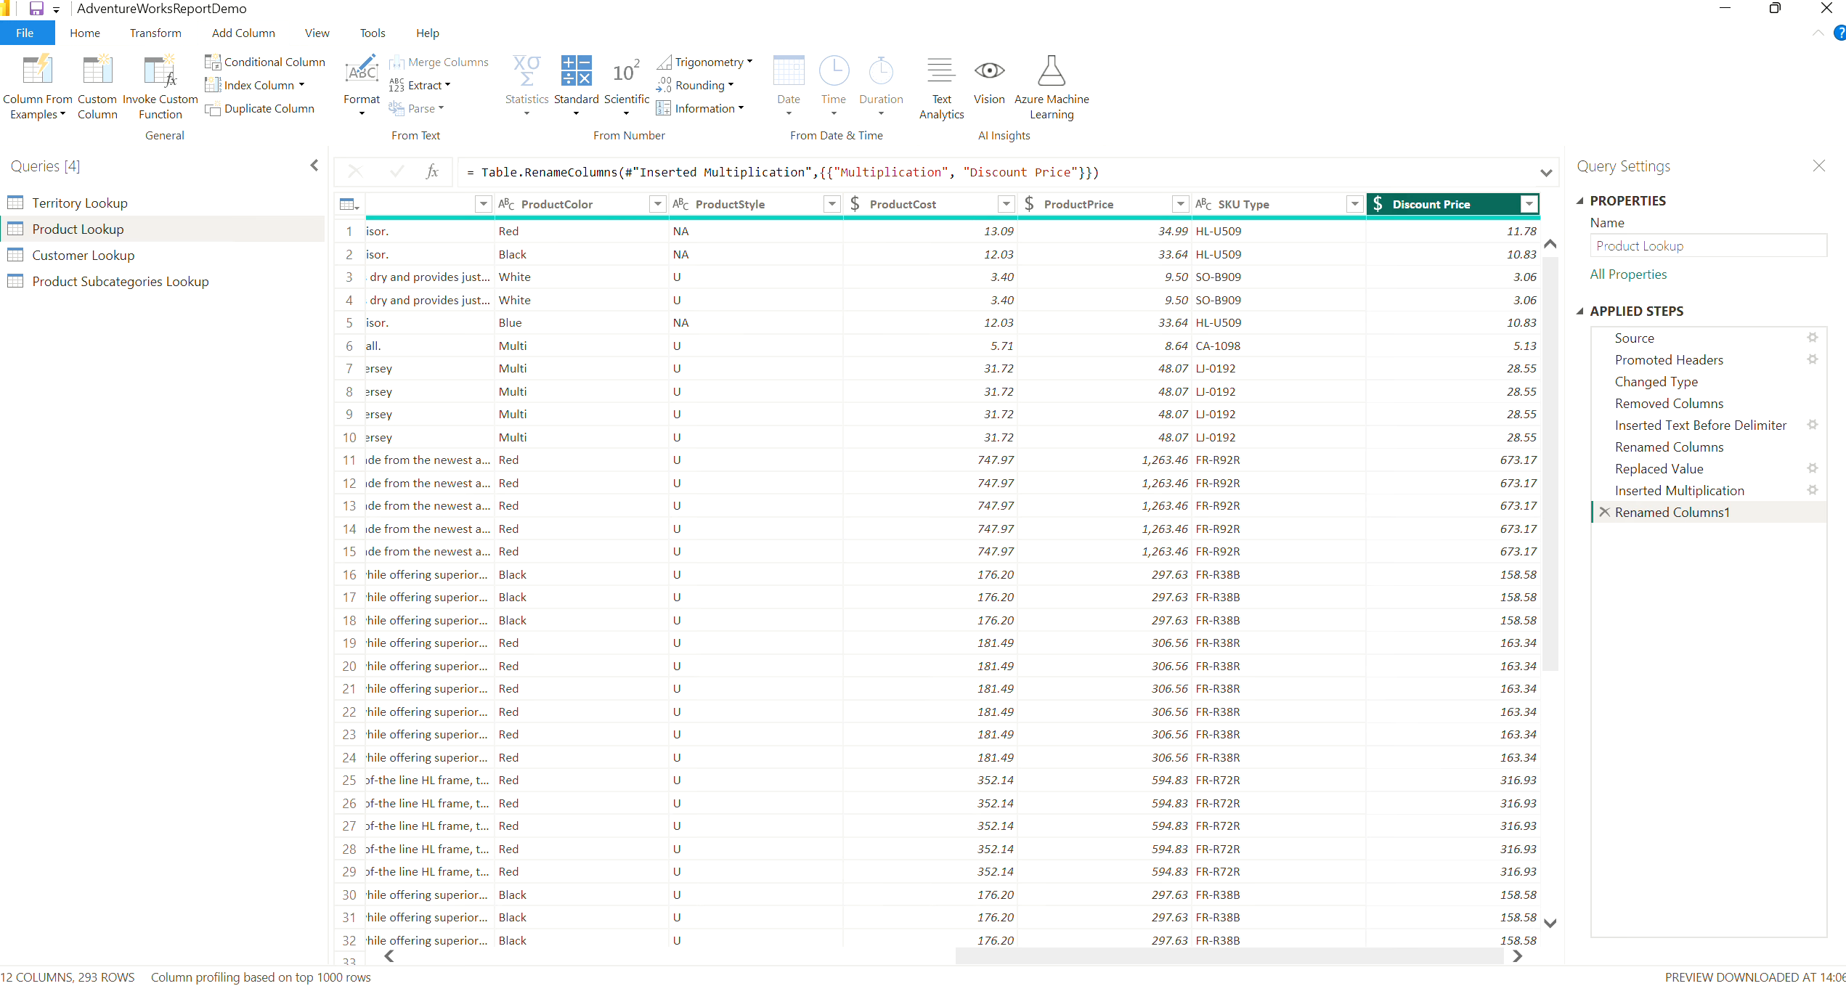
Calculate the average of the ProductCost column and remove that calculation from the applied steps
{"action": "mouse_move", "coordinate": [953, 985]}
{"action": "left_click_drag", "start_coordinate": [989, 957], "coordinate": [918, 975]}
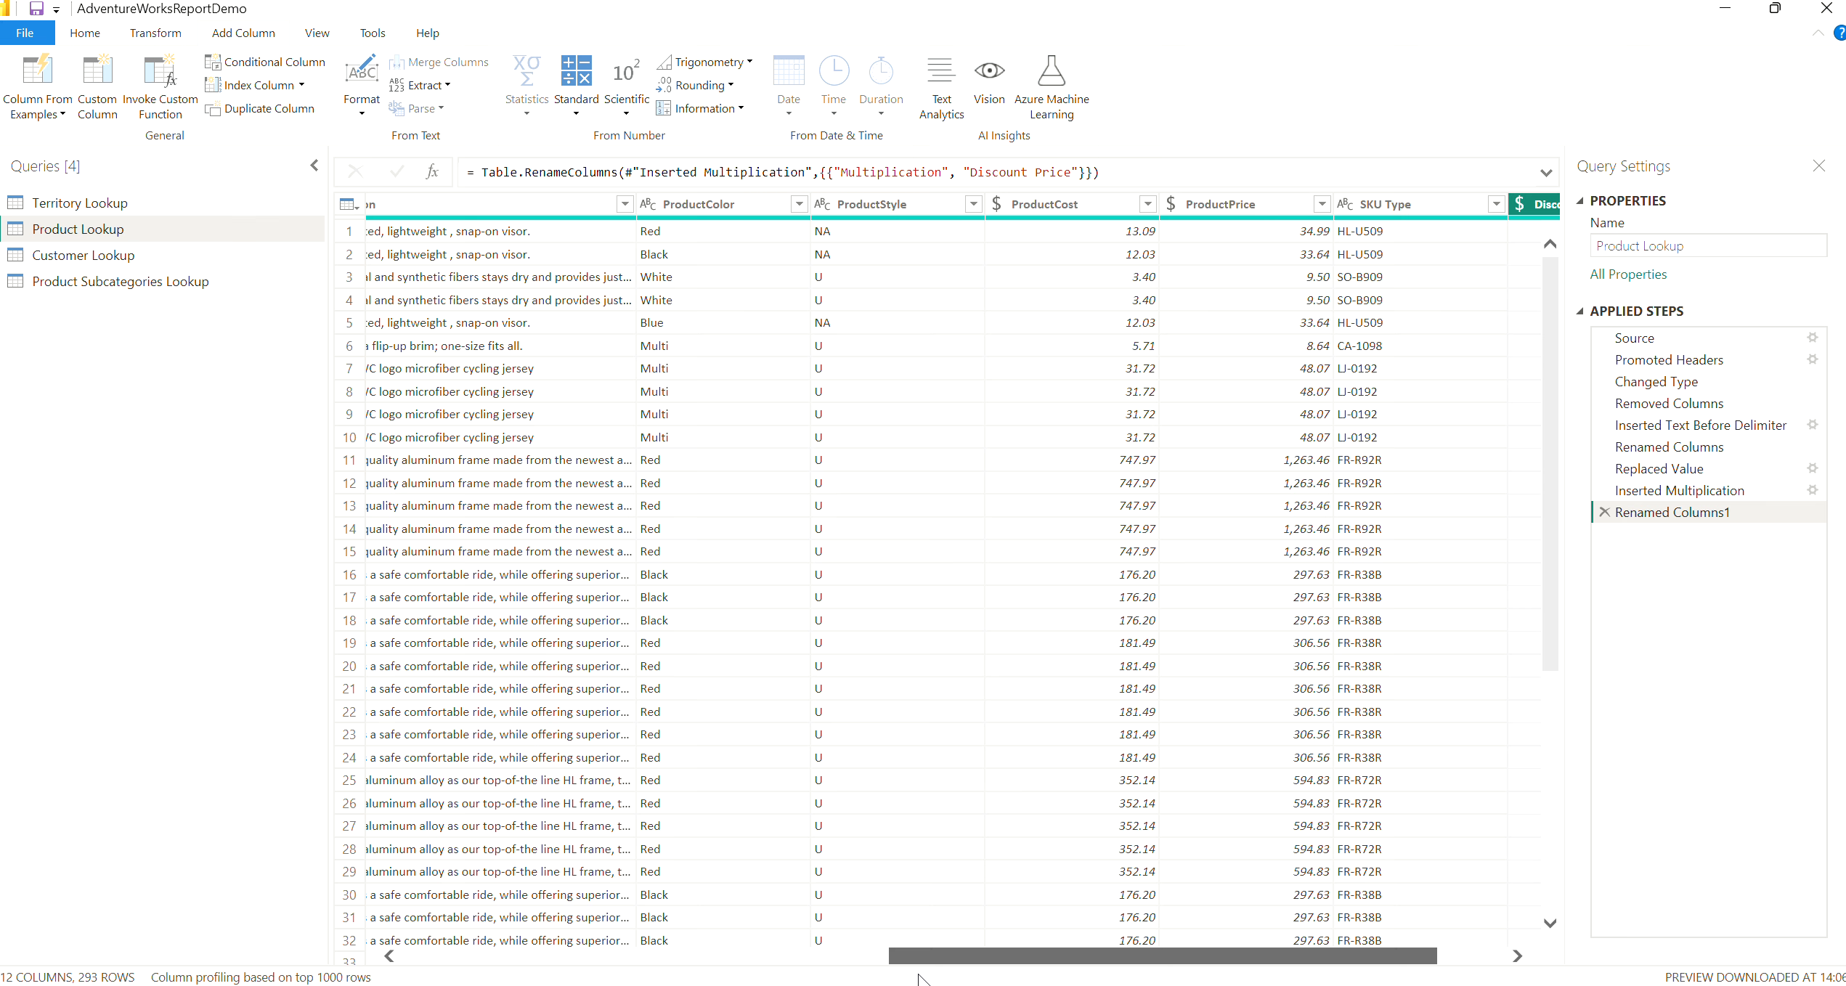
{"action": "left_click_drag", "start_coordinate": [919, 980], "coordinate": [930, 981]}
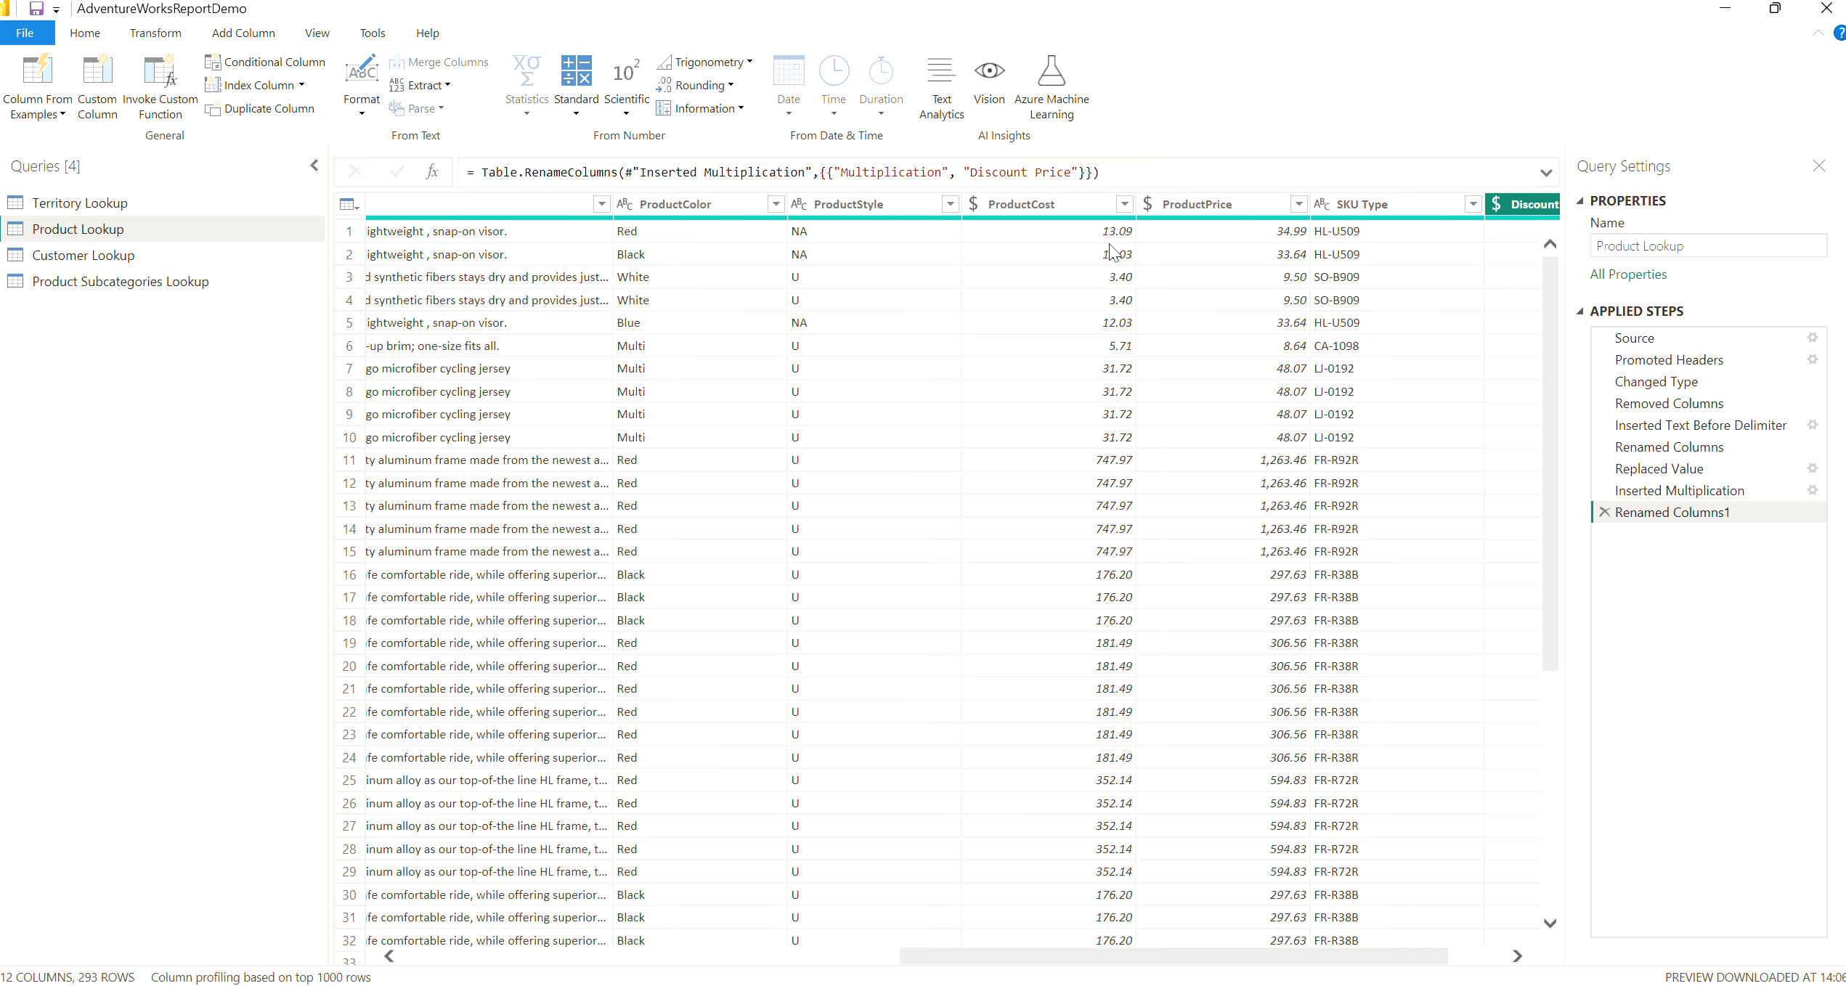
{"action": "left_click", "coordinate": [1014, 212]}
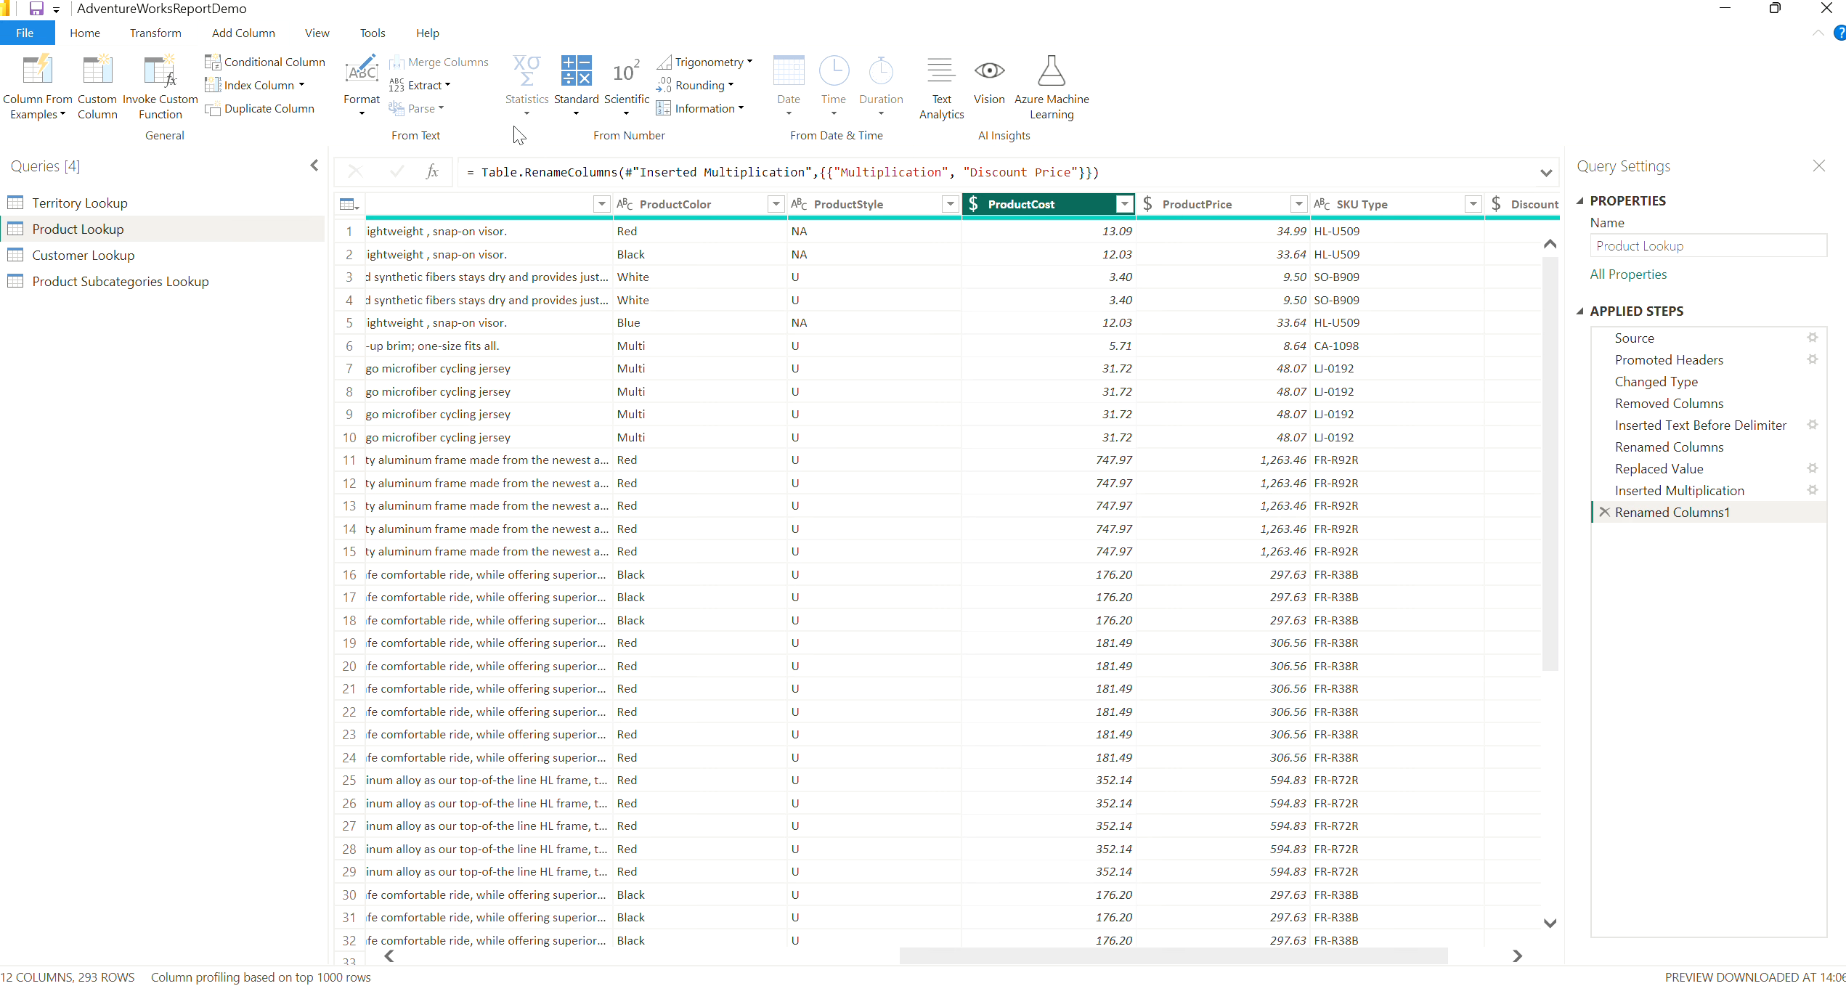
{"action": "left_click", "coordinate": [154, 38]}
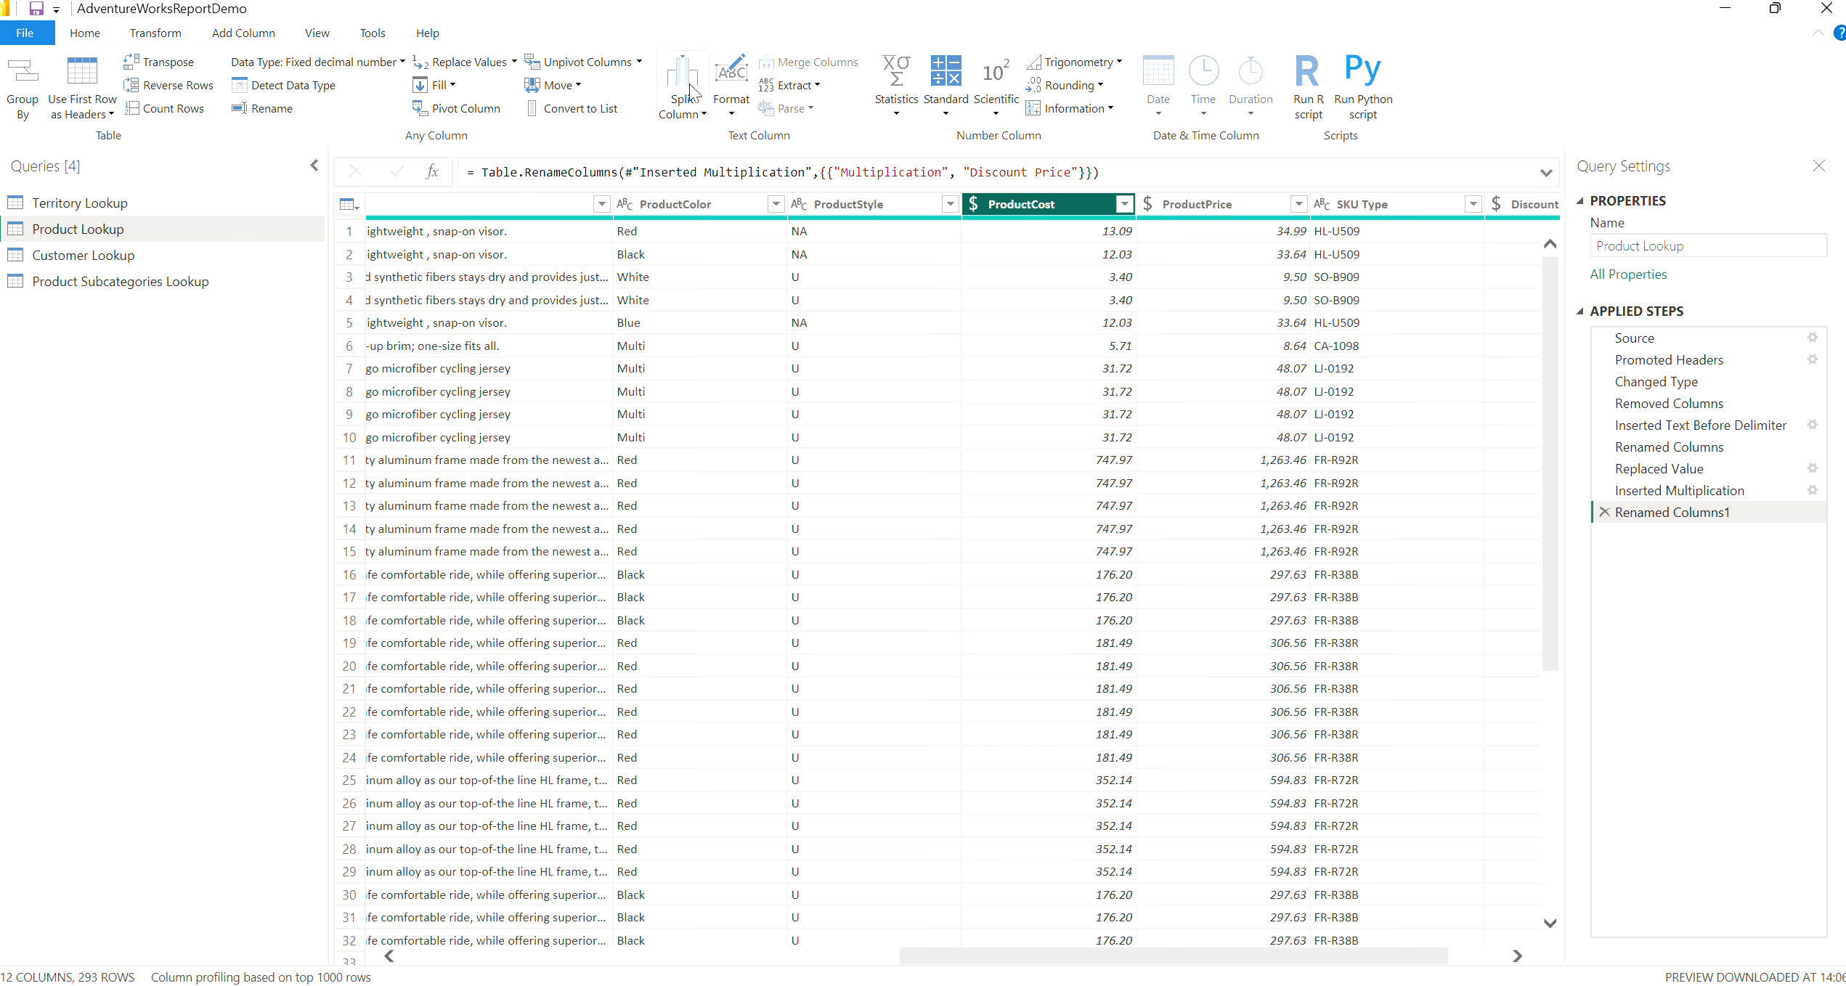
{"action": "left_click", "coordinate": [906, 117]}
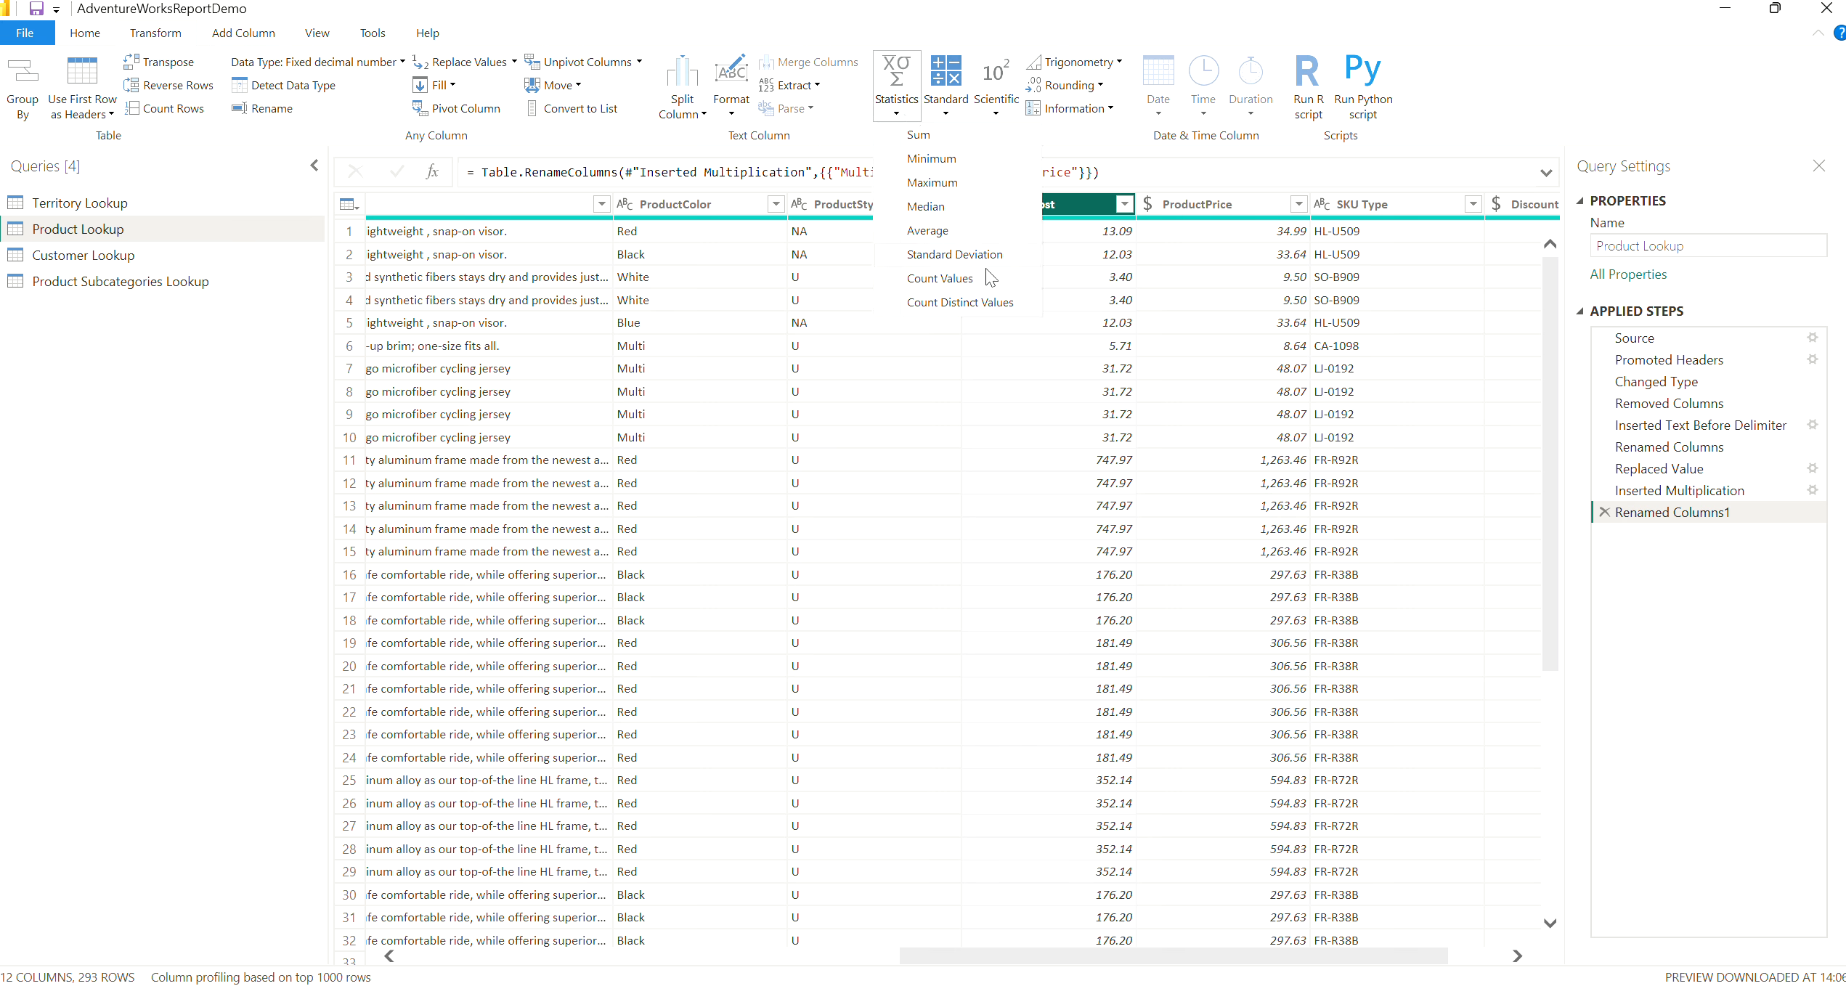
{"action": "left_click", "coordinate": [954, 230]}
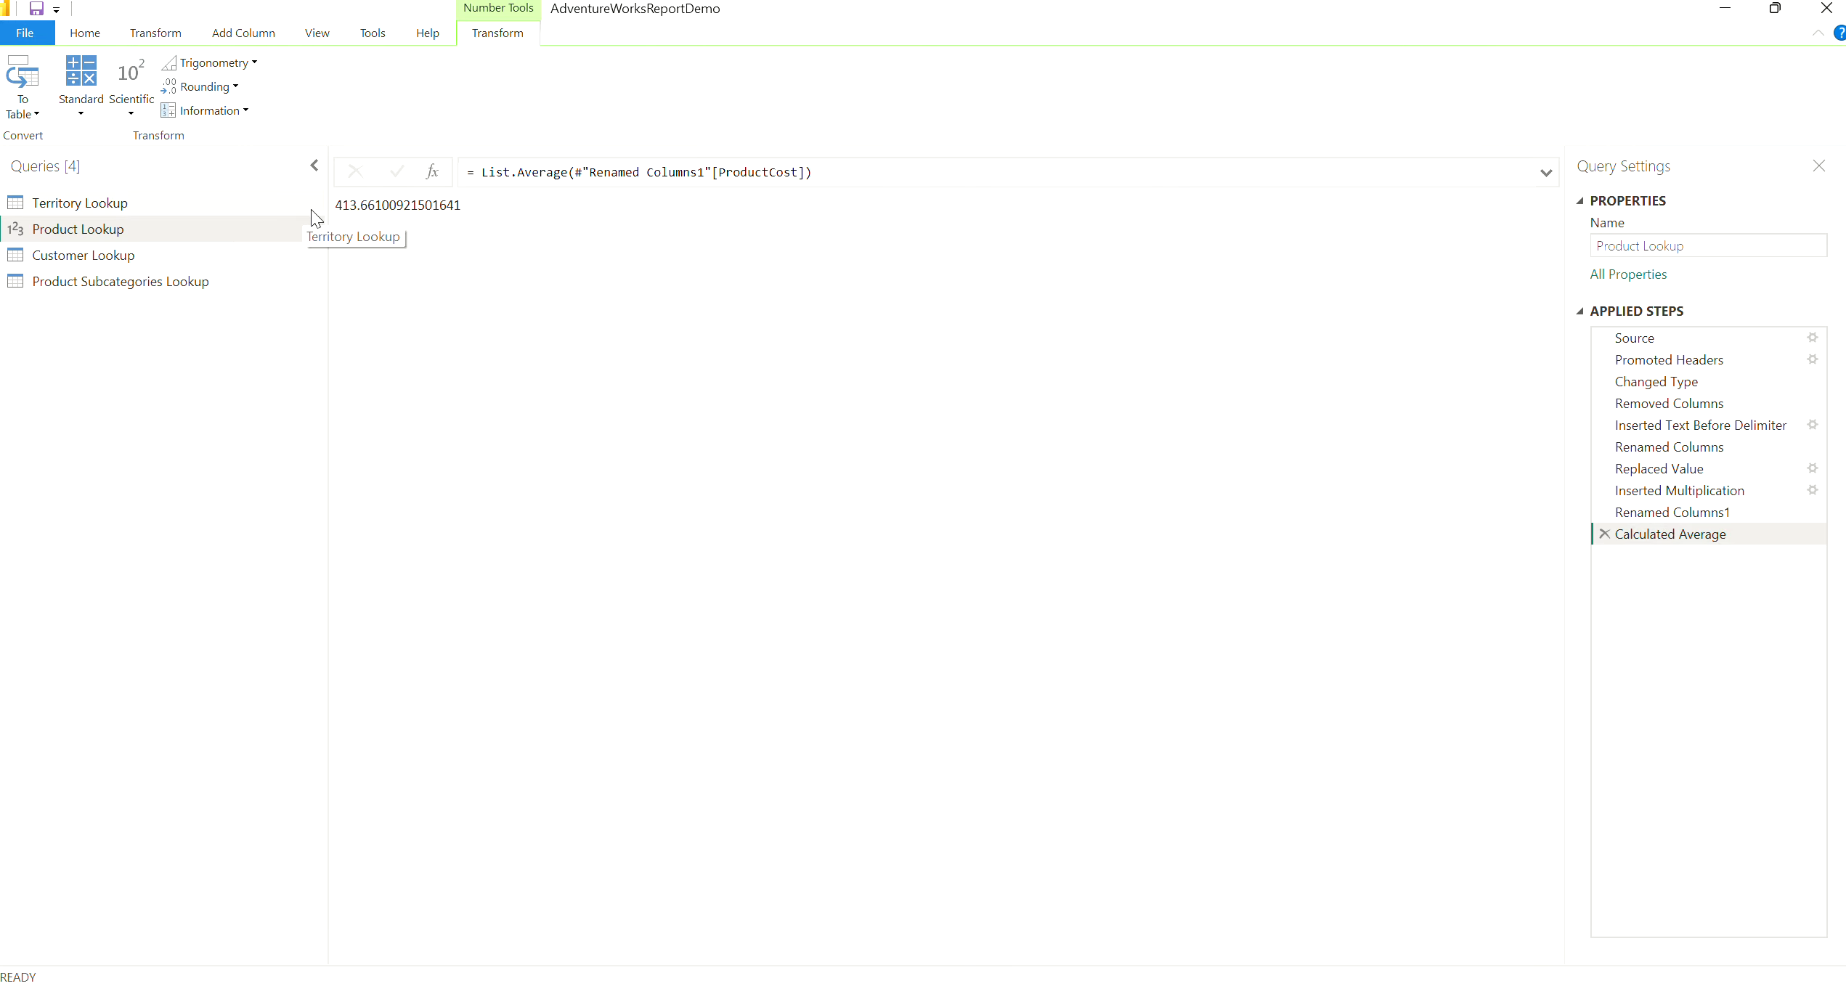
{"action": "left_click", "coordinate": [1606, 535]}
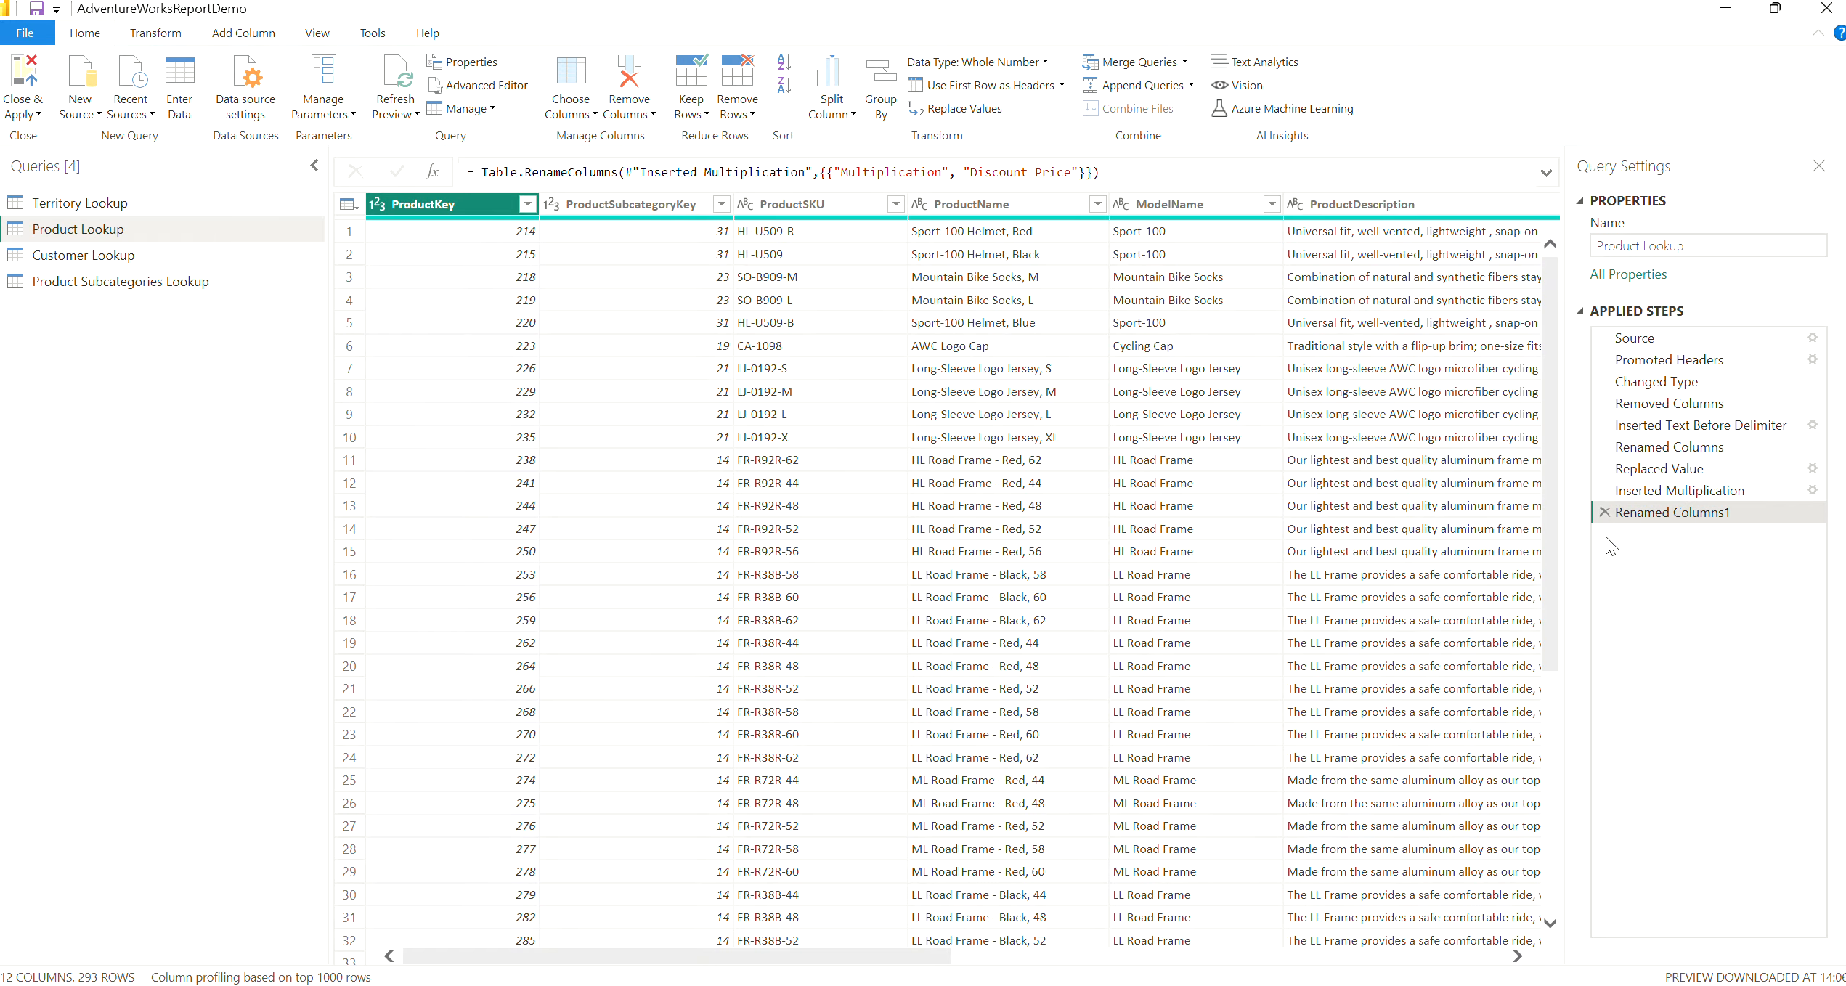
{"action": "left_click_drag", "start_coordinate": [746, 956], "coordinate": [1160, 978]}
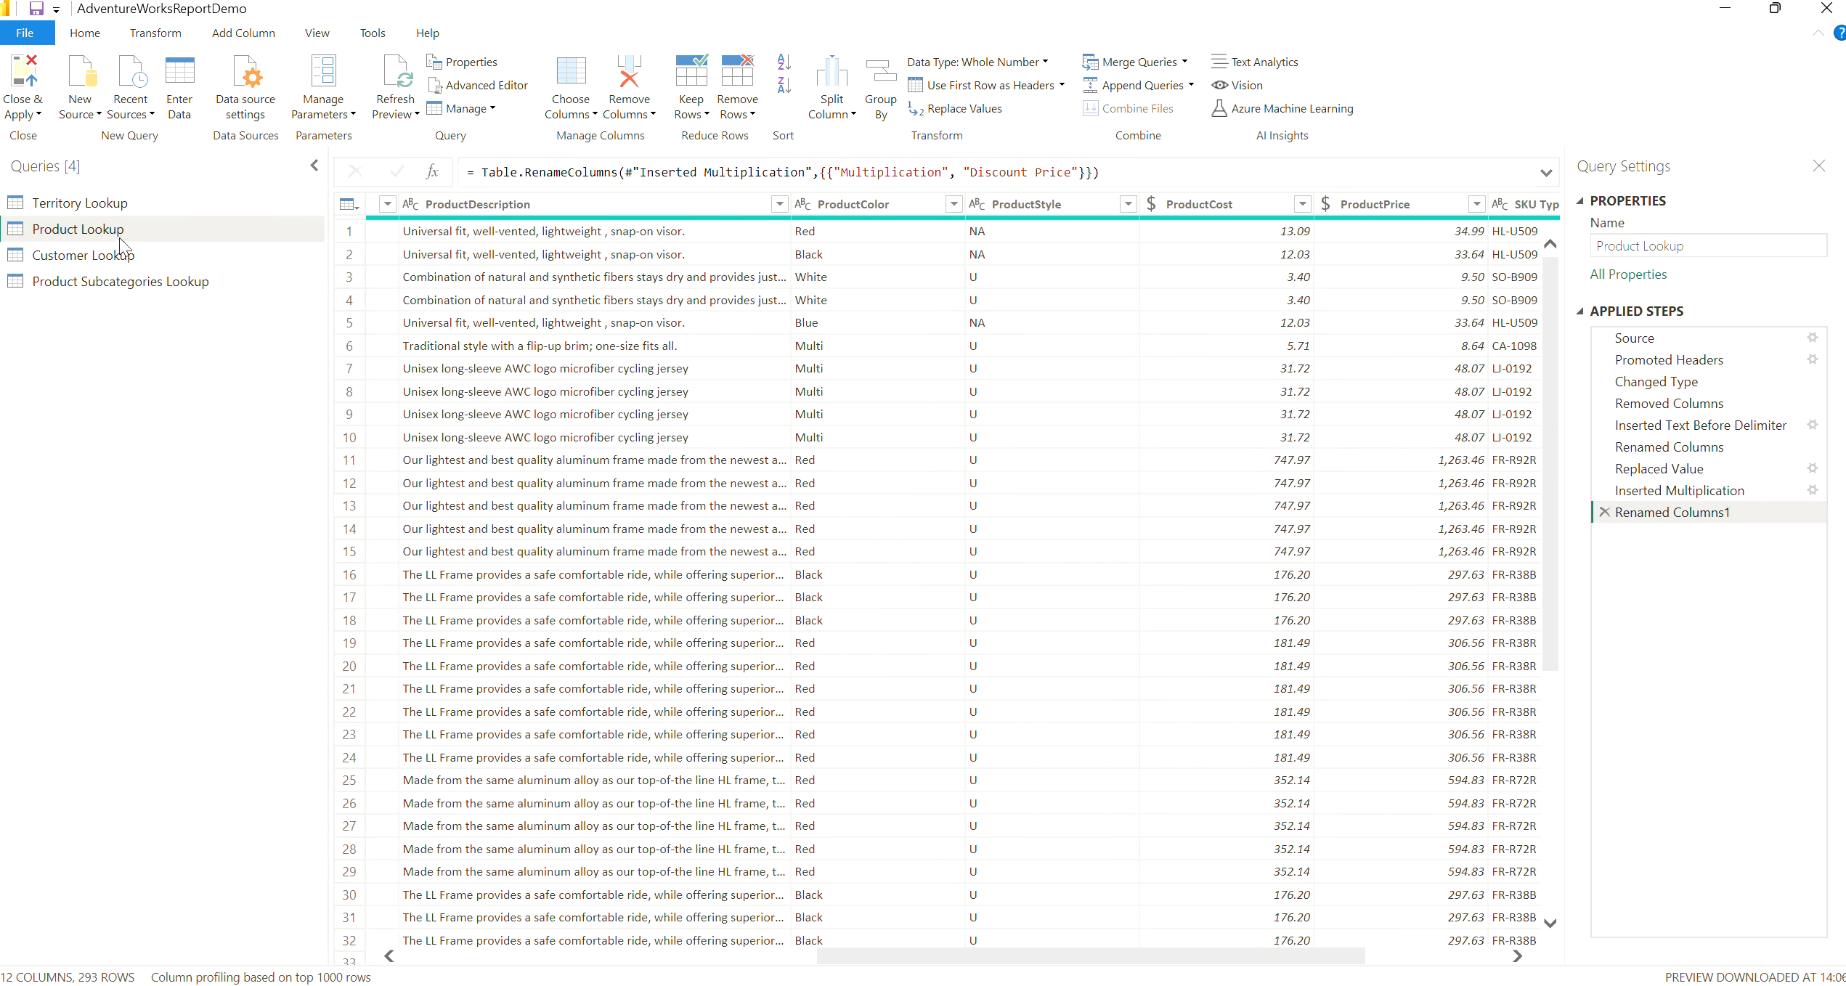
Calculate the maximum of the AnnualIncome column in the Customer Lookup query and remove that calculation from the applied steps
{"action": "left_click", "coordinate": [110, 260]}
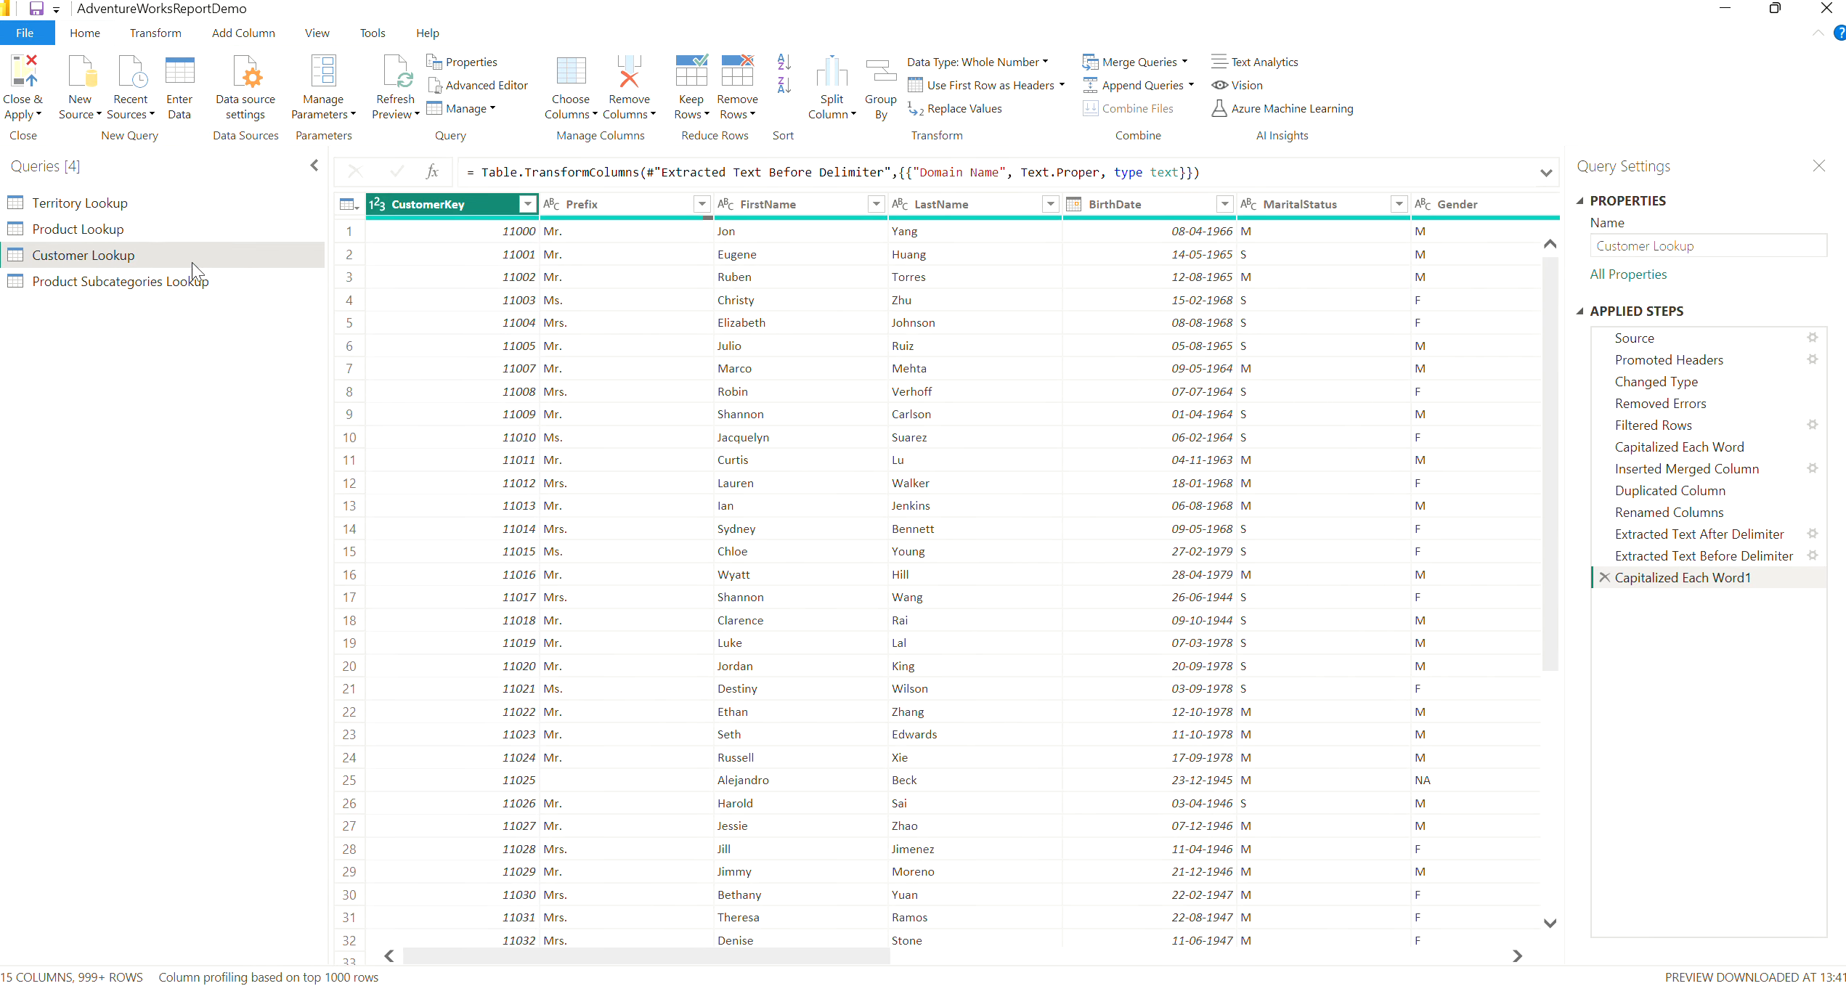
{"action": "left_click_drag", "start_coordinate": [823, 976], "coordinate": [1143, 977]}
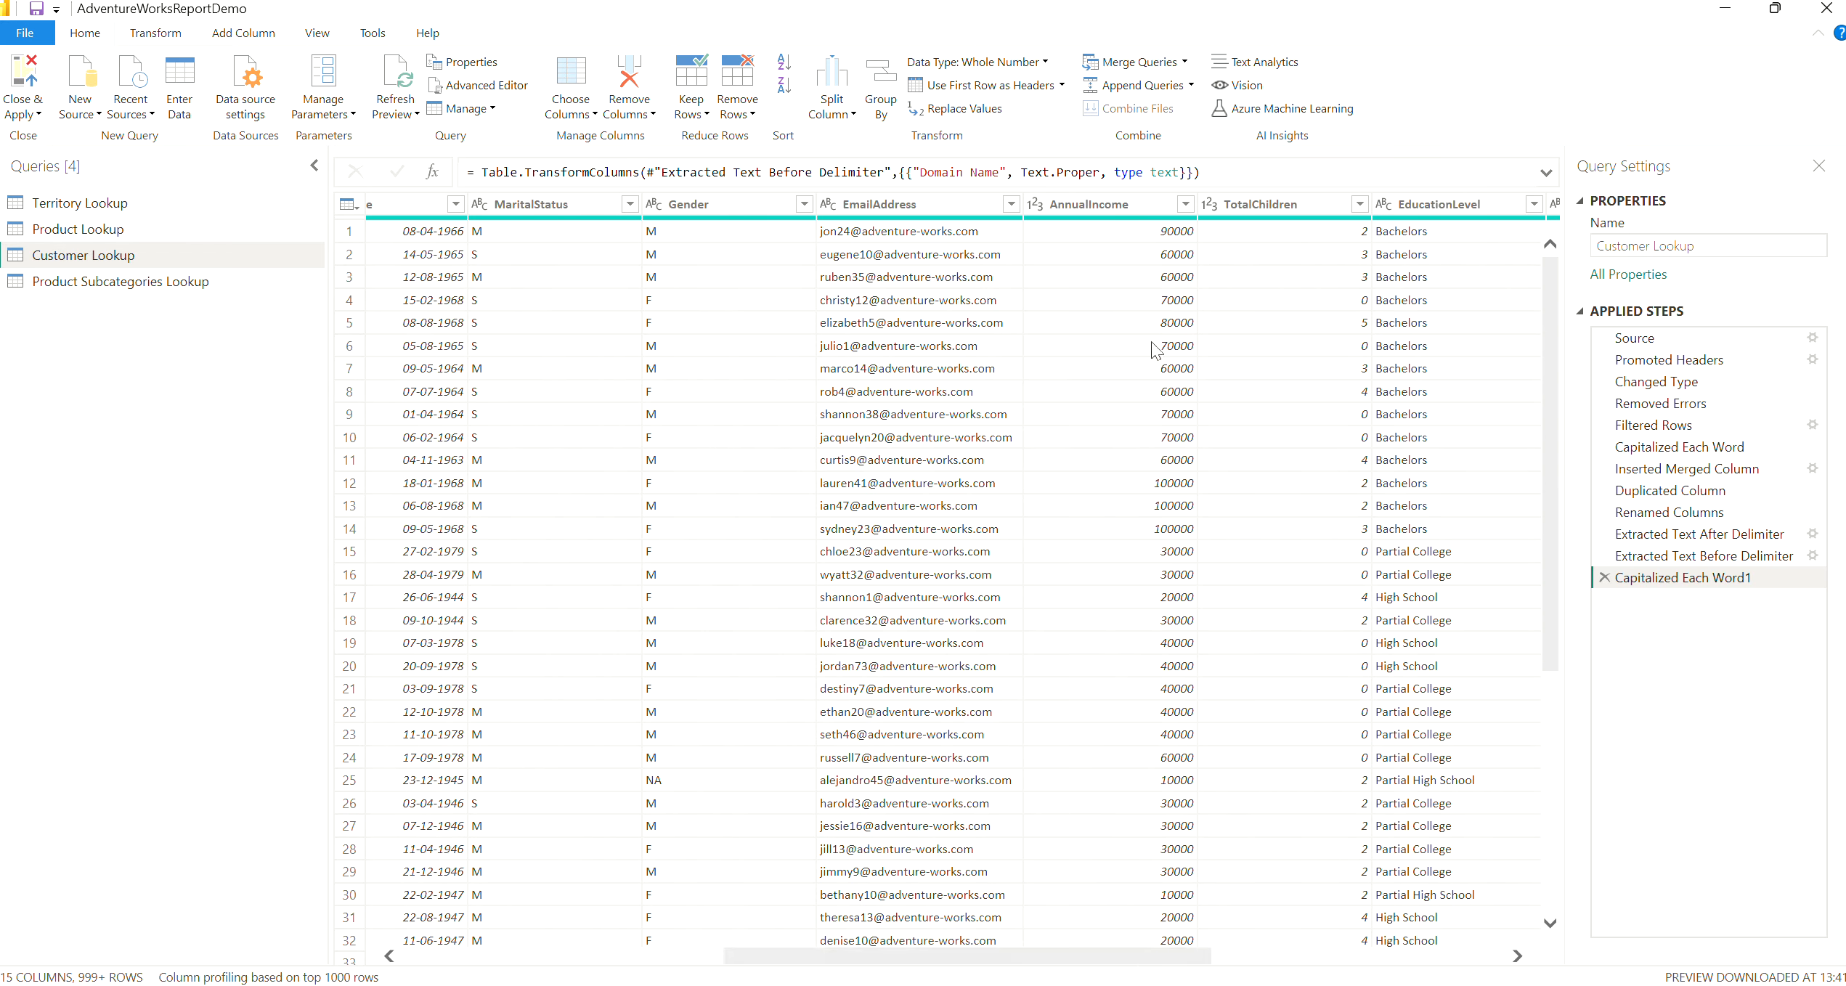
{"action": "left_click", "coordinate": [1141, 206]}
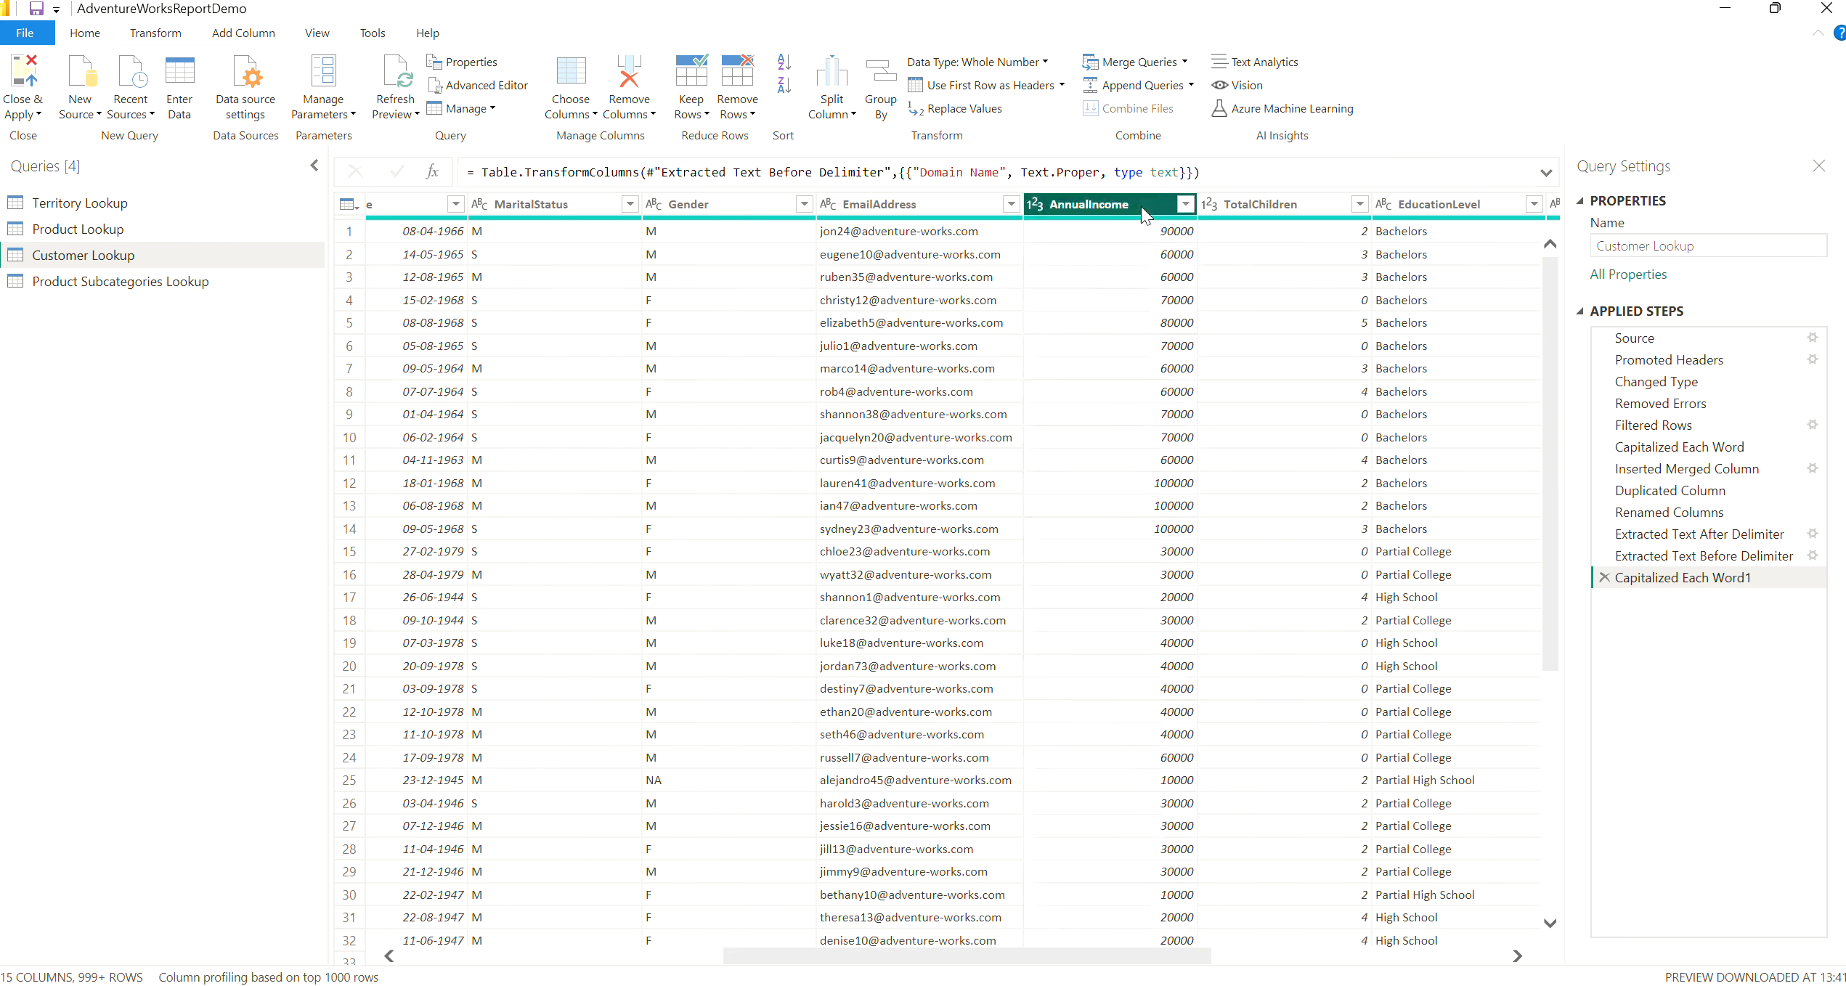
{"action": "left_click", "coordinate": [148, 40]}
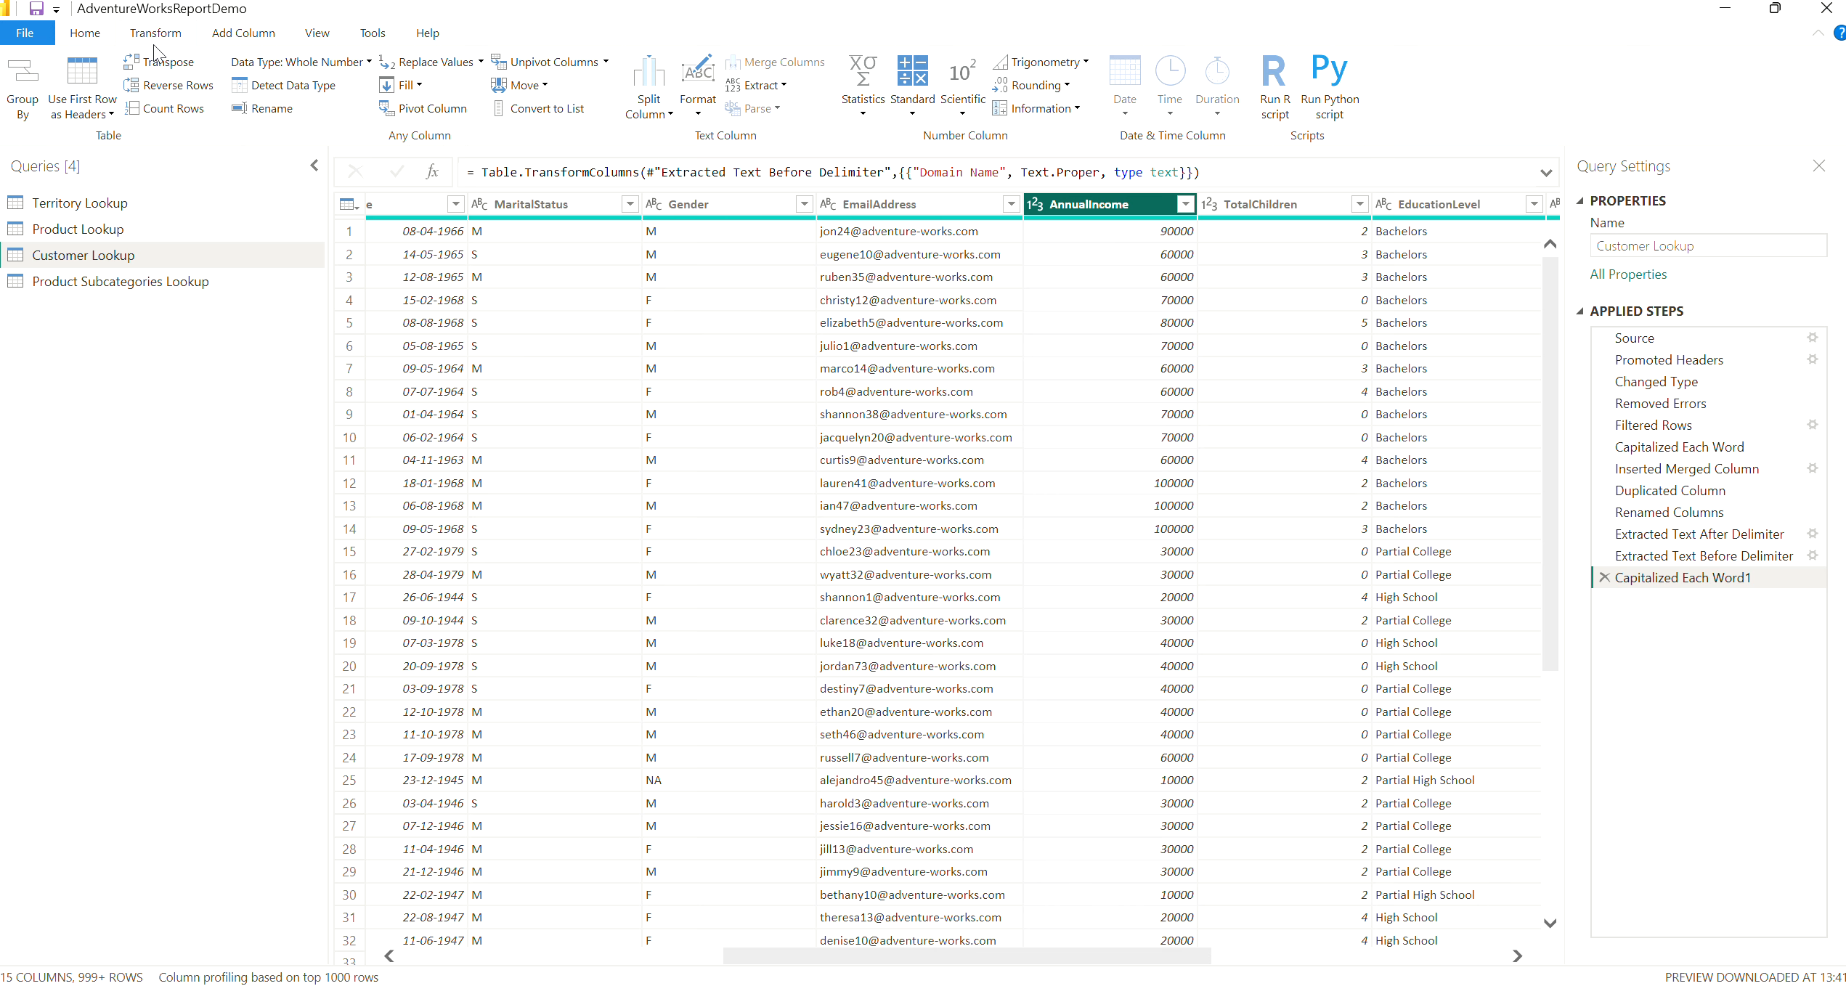
{"action": "left_click", "coordinate": [863, 109]}
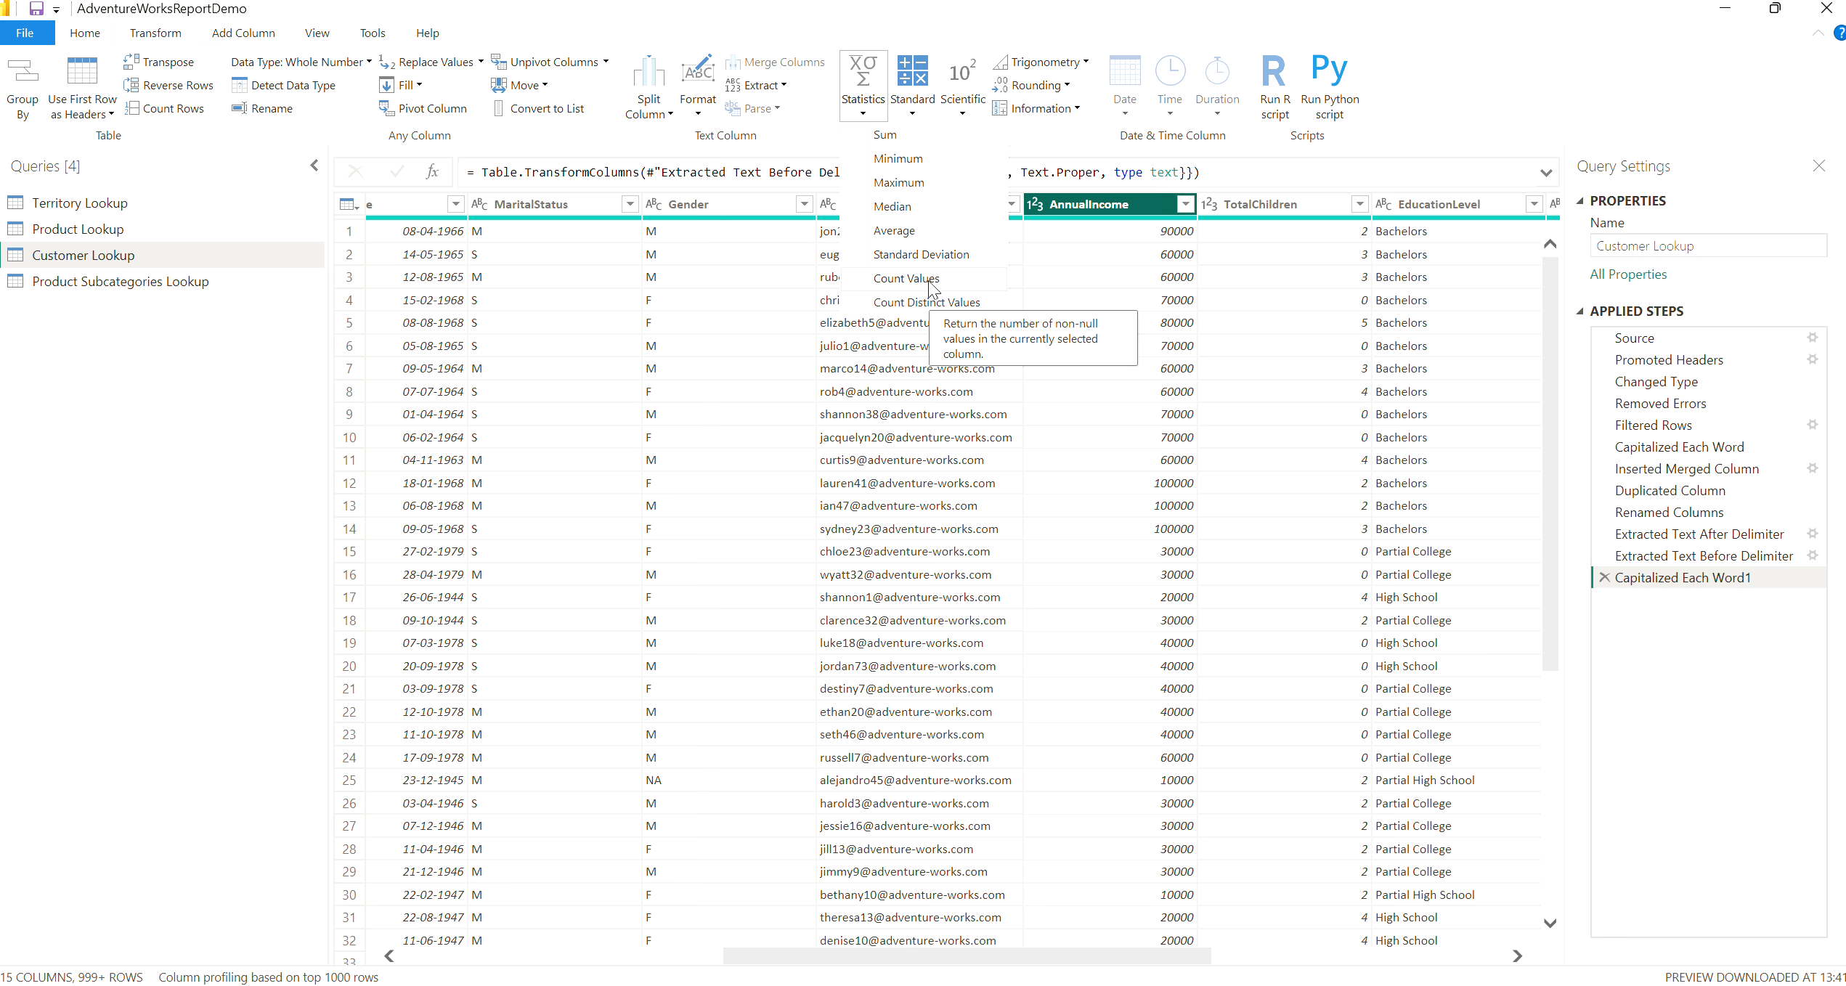
{"action": "left_click", "coordinate": [914, 189]}
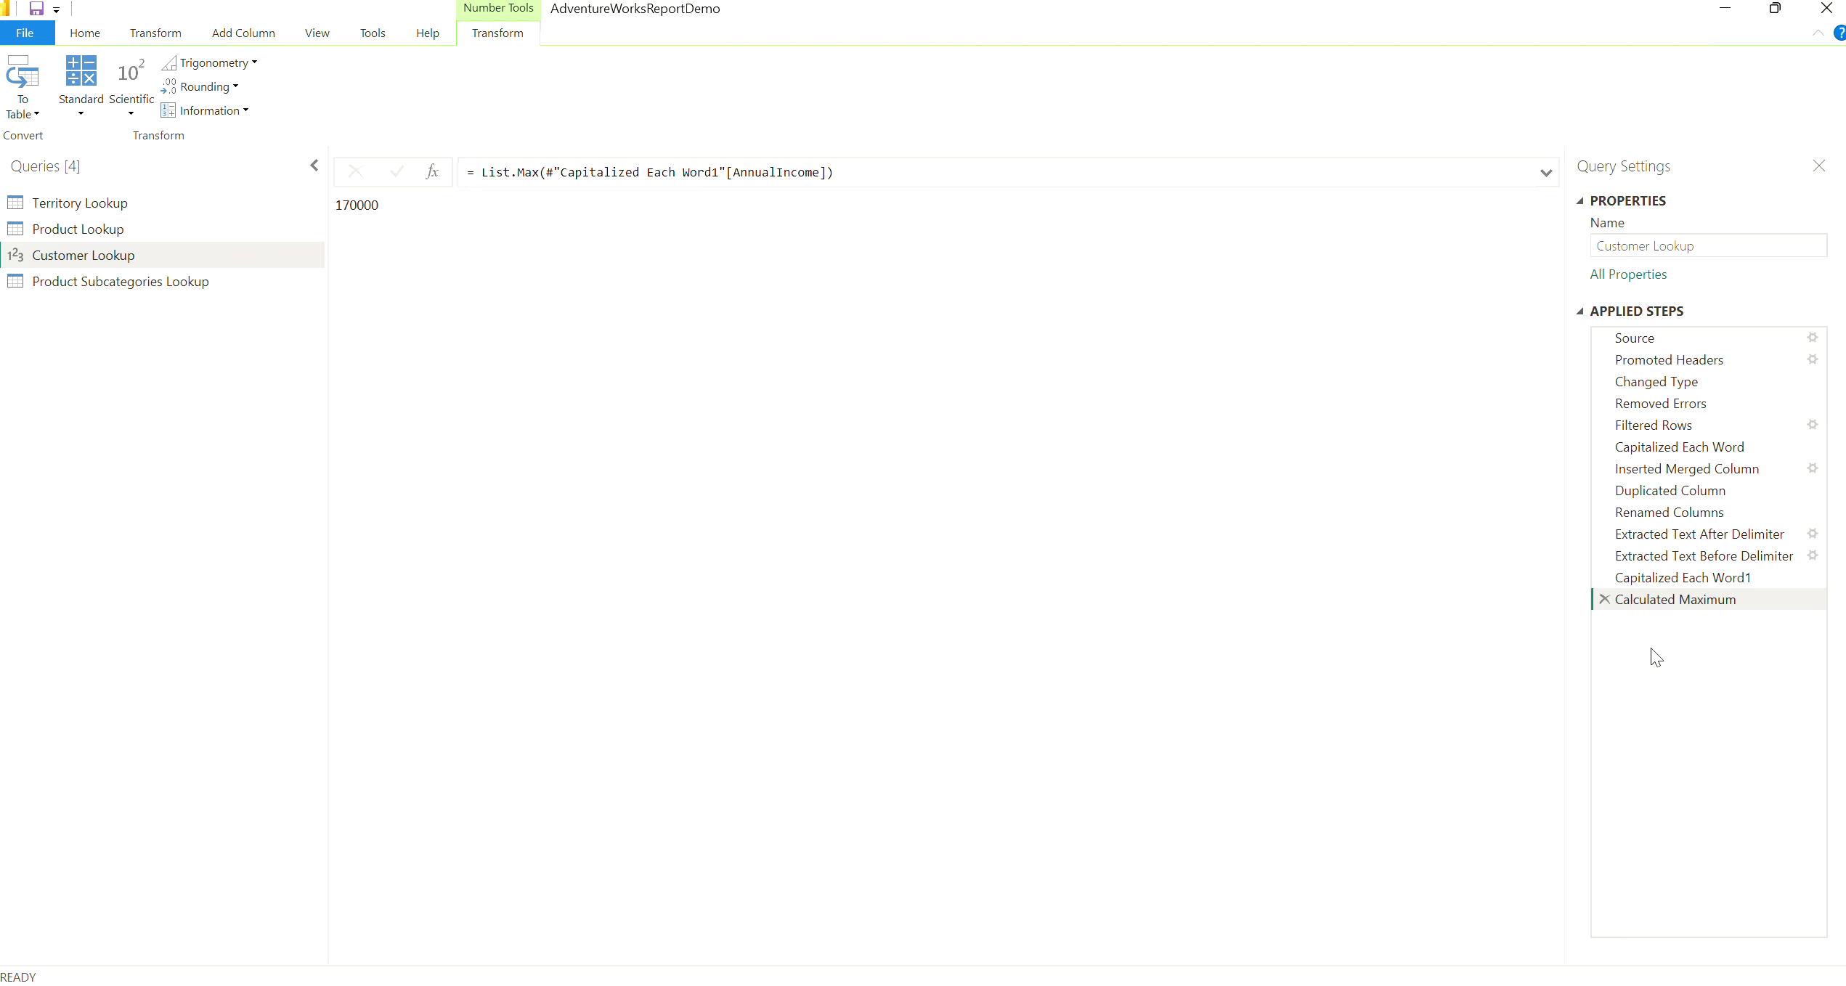
{"action": "left_click", "coordinate": [1603, 600]}
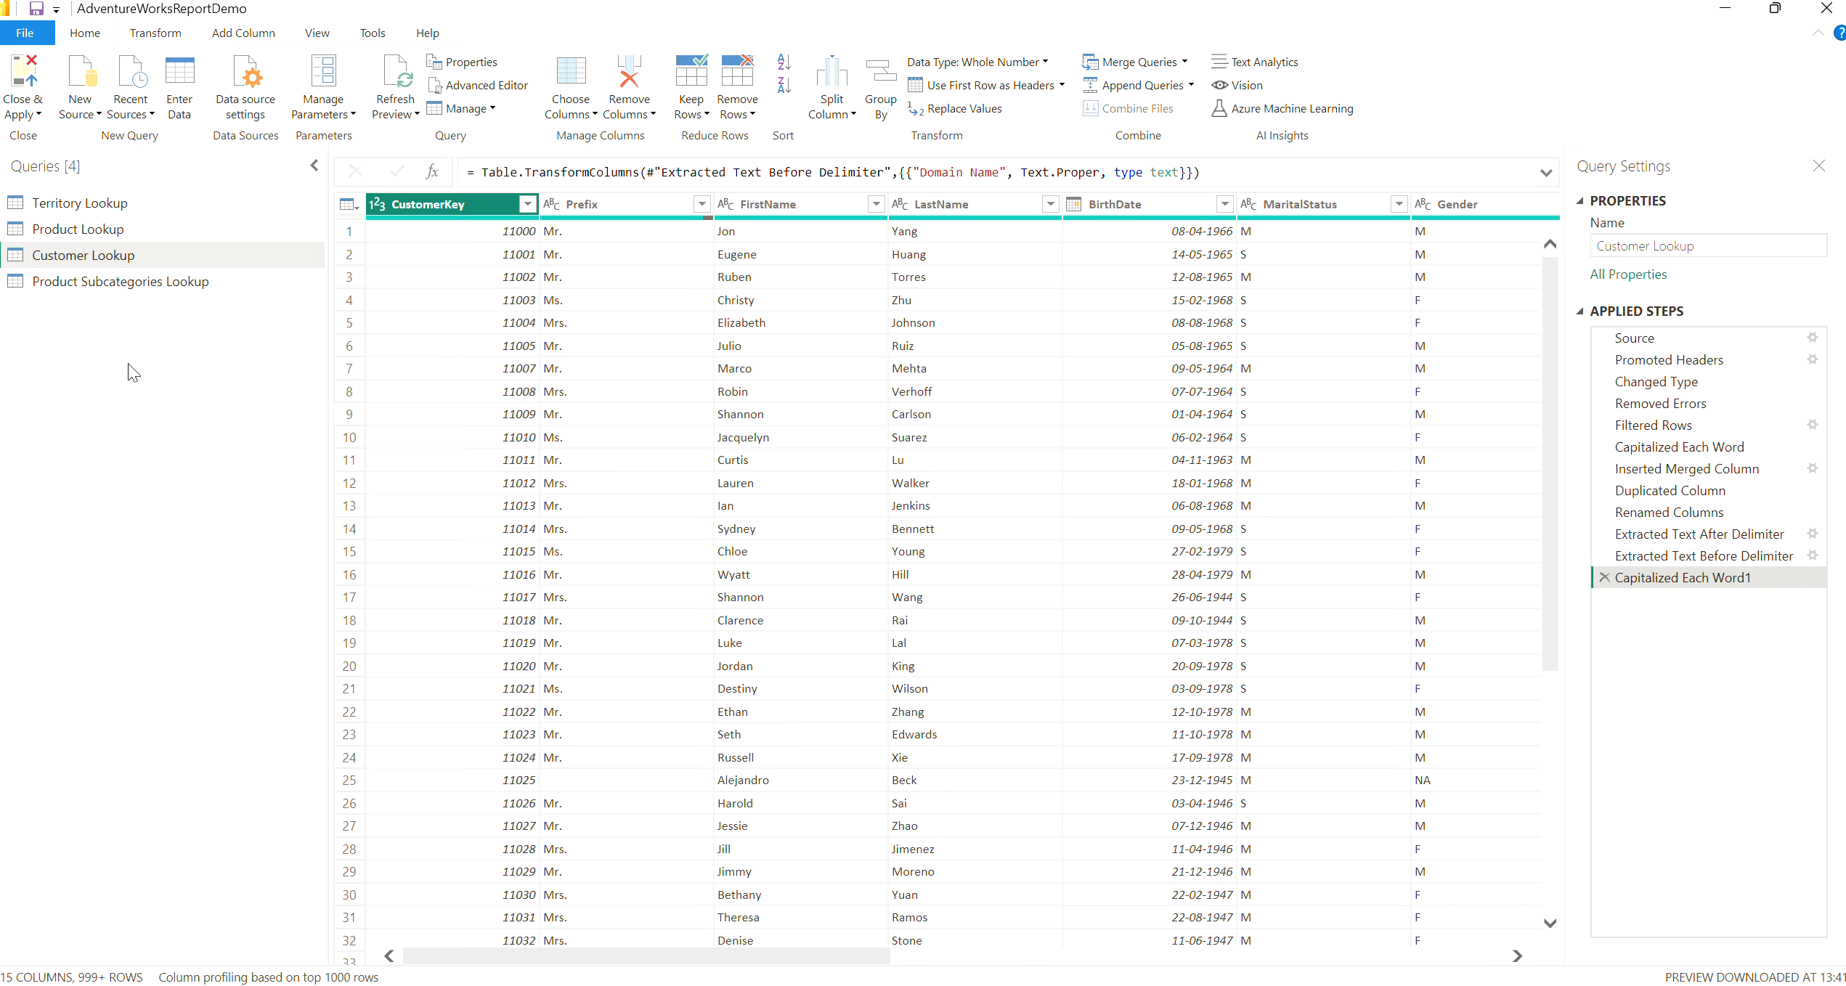
Count the distinct values in the ProductColor column of the Product Lookup query and remove that calculation from the applied steps
{"action": "left_click_drag", "start_coordinate": [103, 231], "coordinate": [101, 235]}
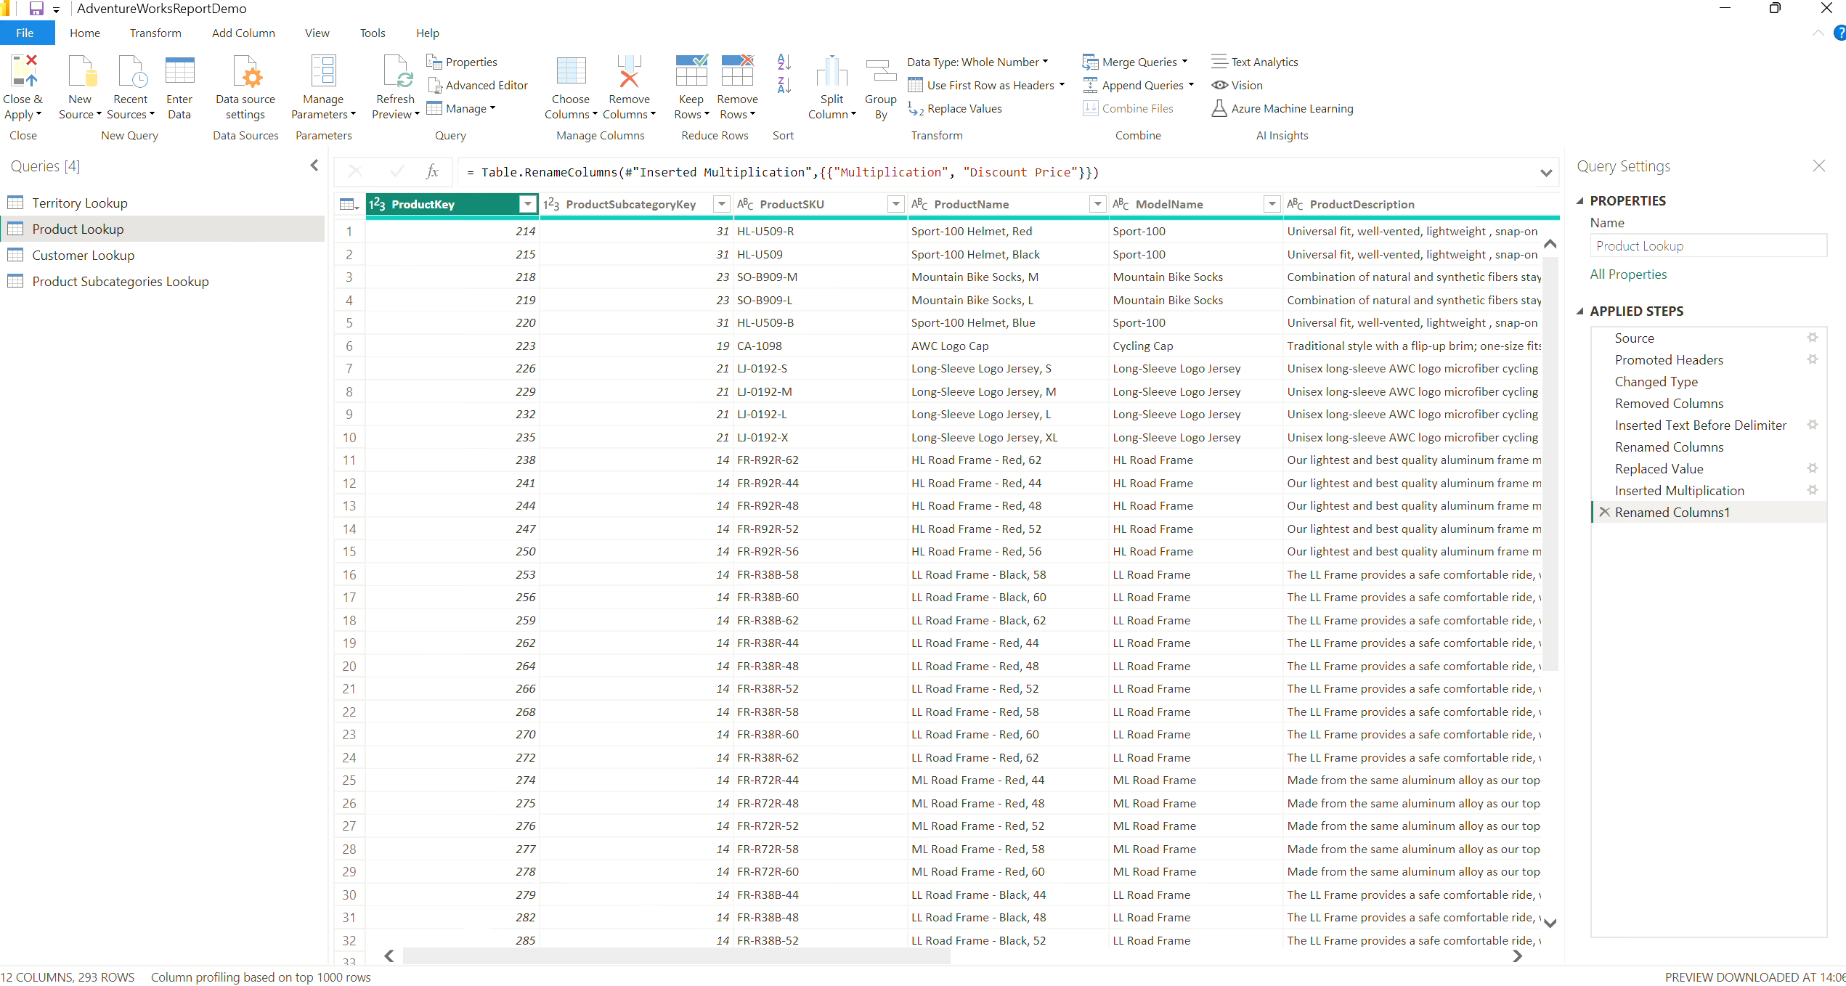
{"action": "left_click_drag", "start_coordinate": [812, 959], "coordinate": [1070, 960]}
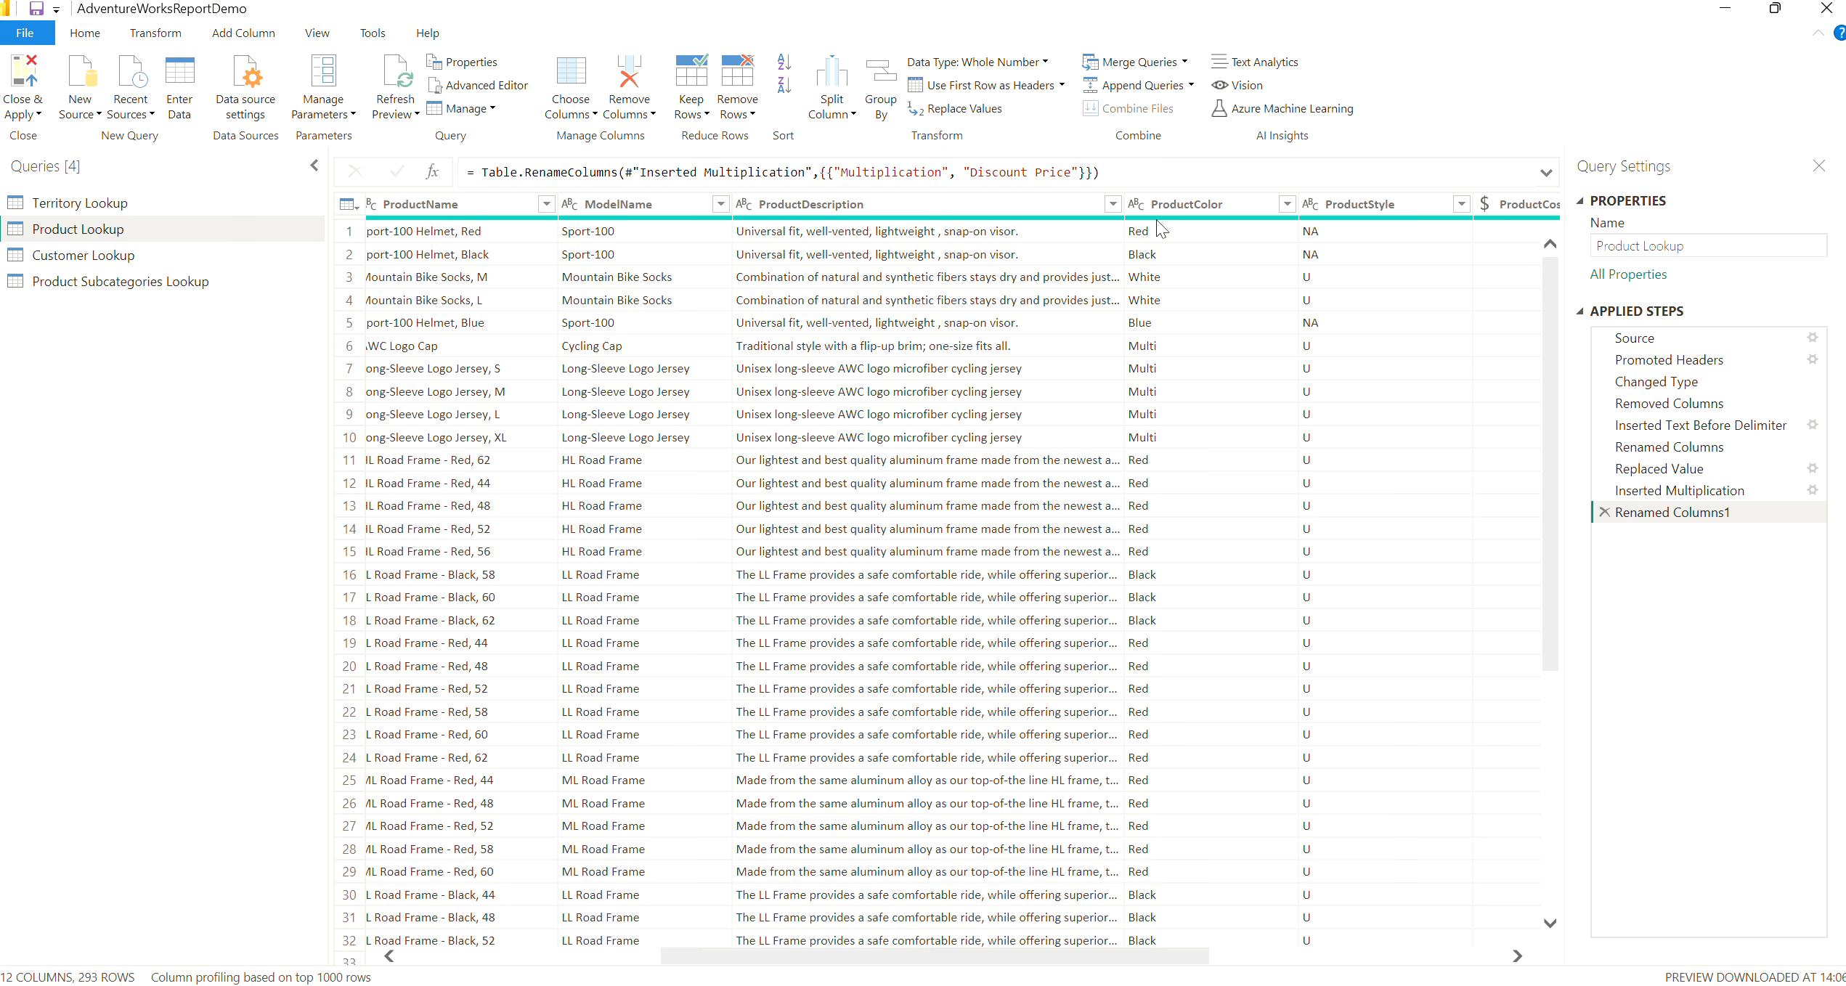
{"action": "left_click", "coordinate": [1205, 212]}
{"action": "left_click", "coordinate": [1204, 213]}
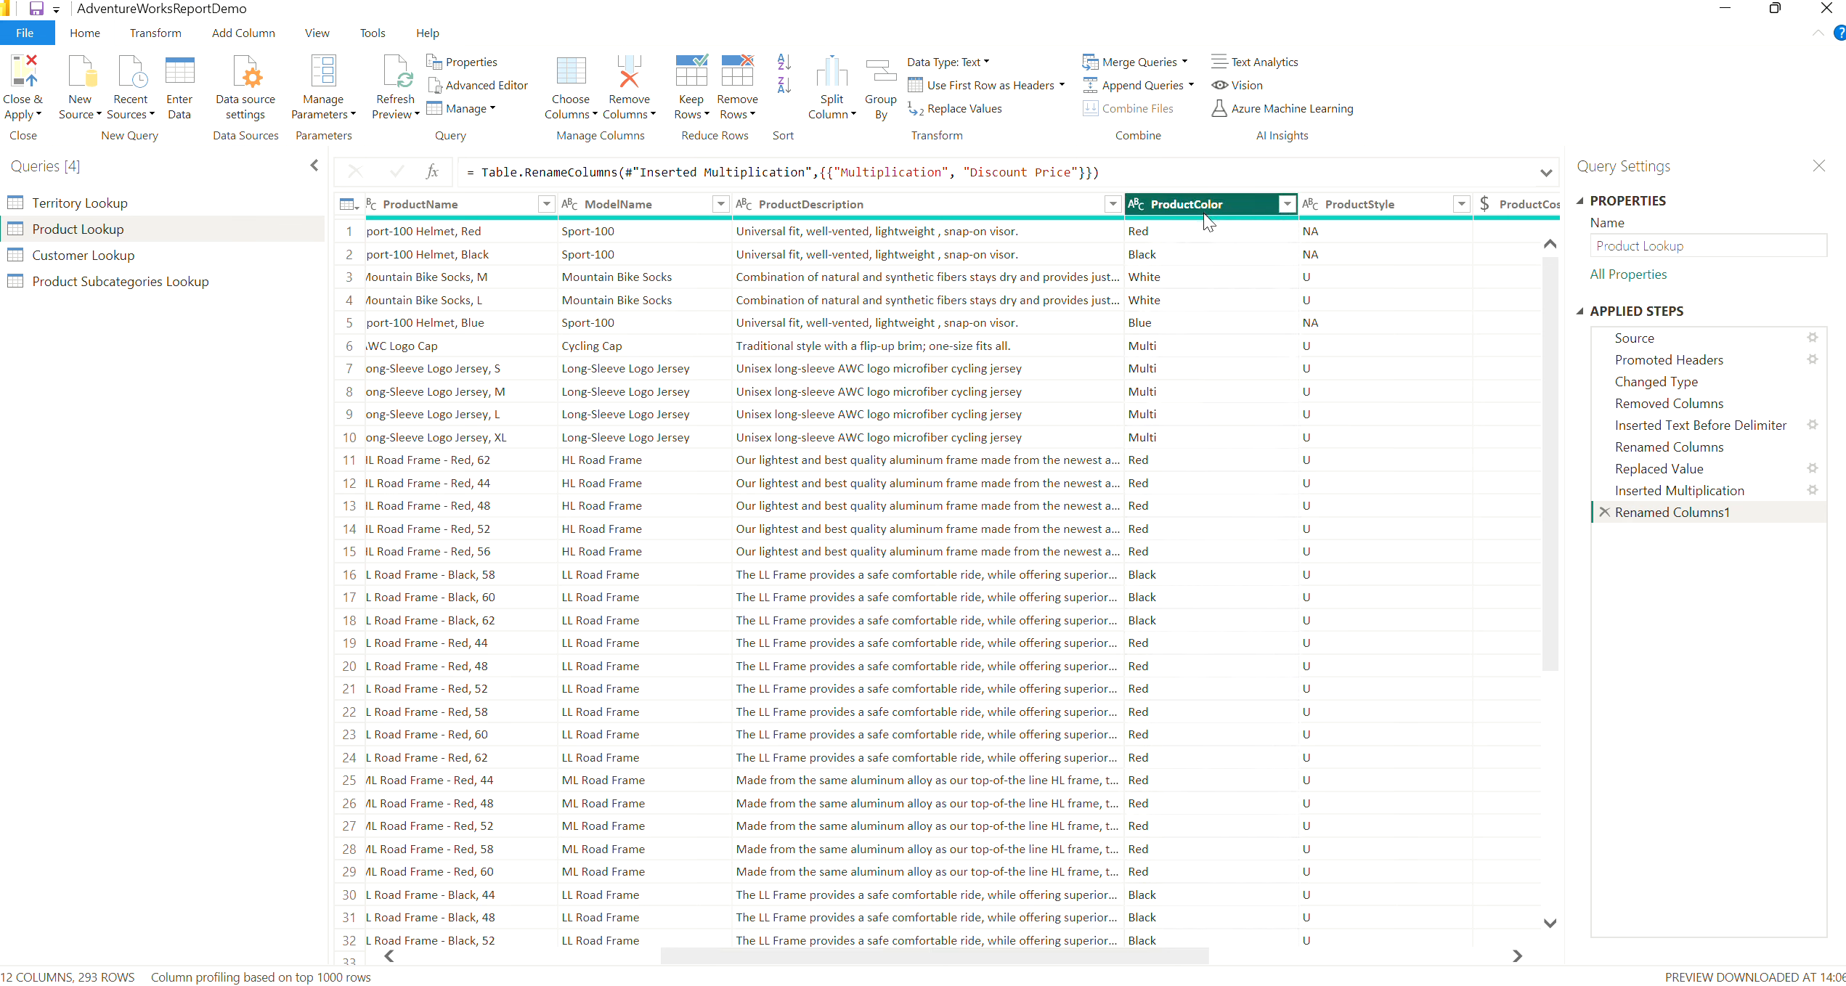
{"action": "left_click", "coordinate": [167, 36]}
{"action": "left_click", "coordinate": [828, 113]}
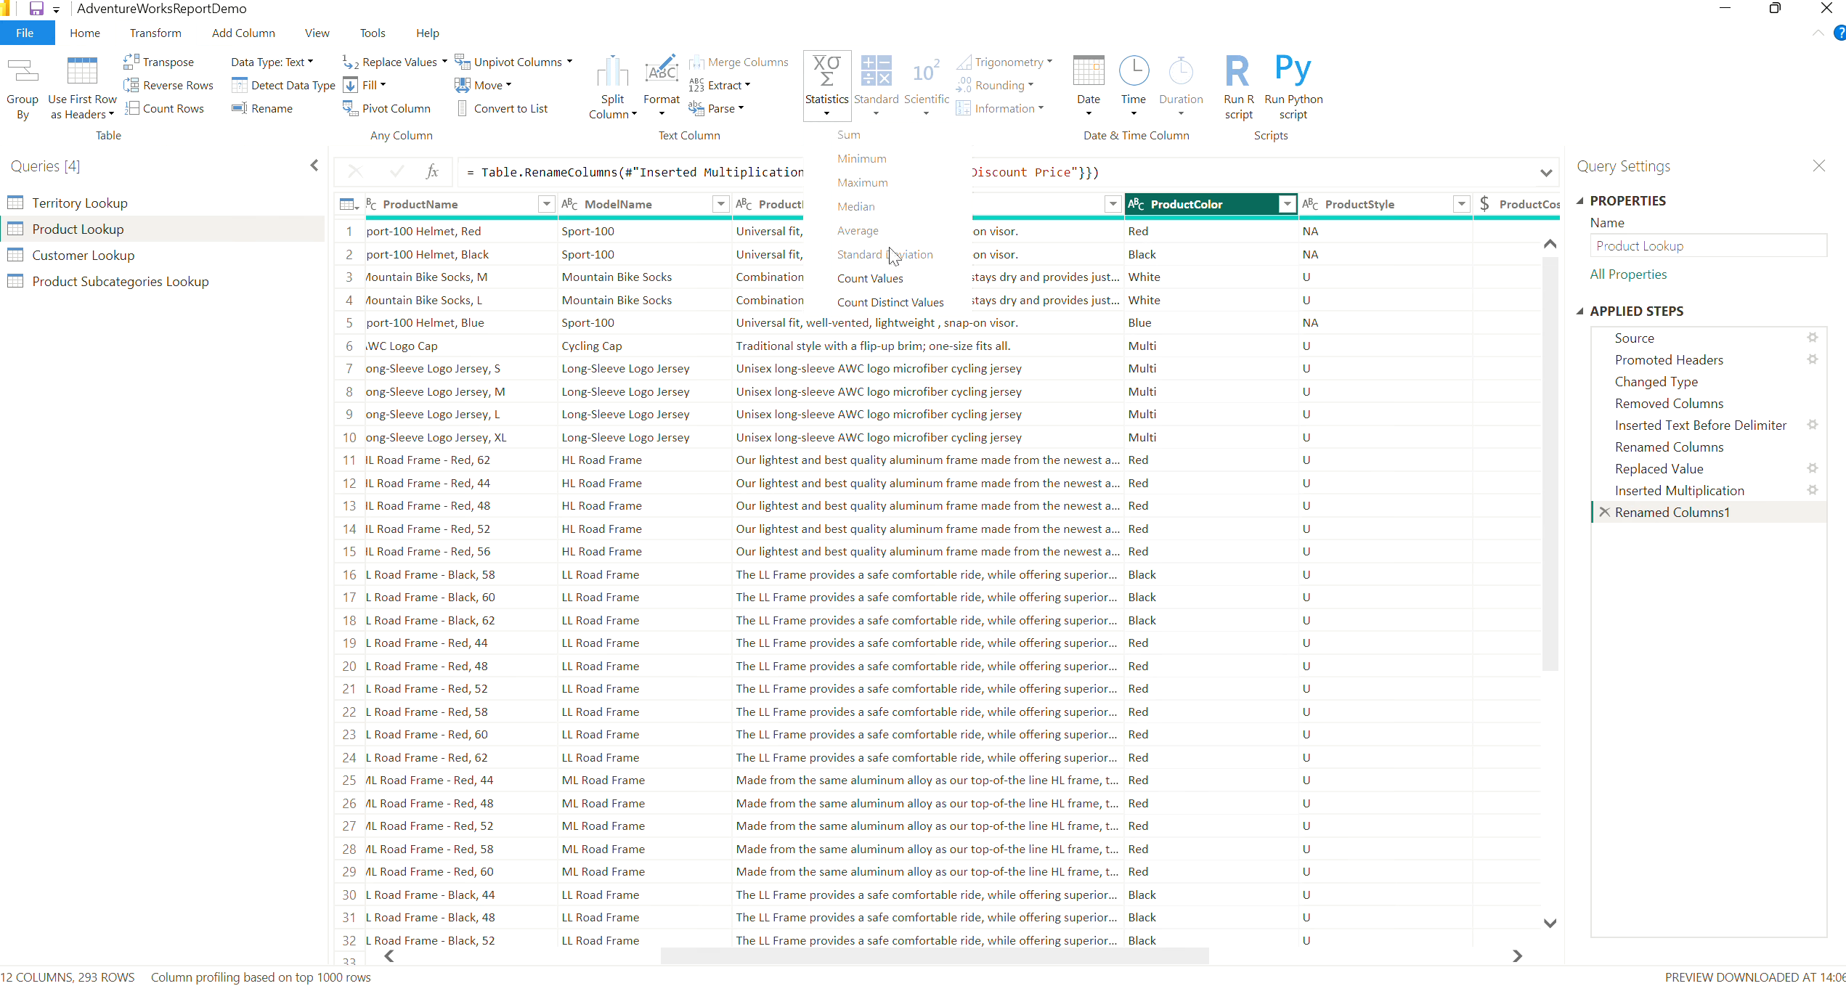
{"action": "left_click", "coordinate": [926, 306]}
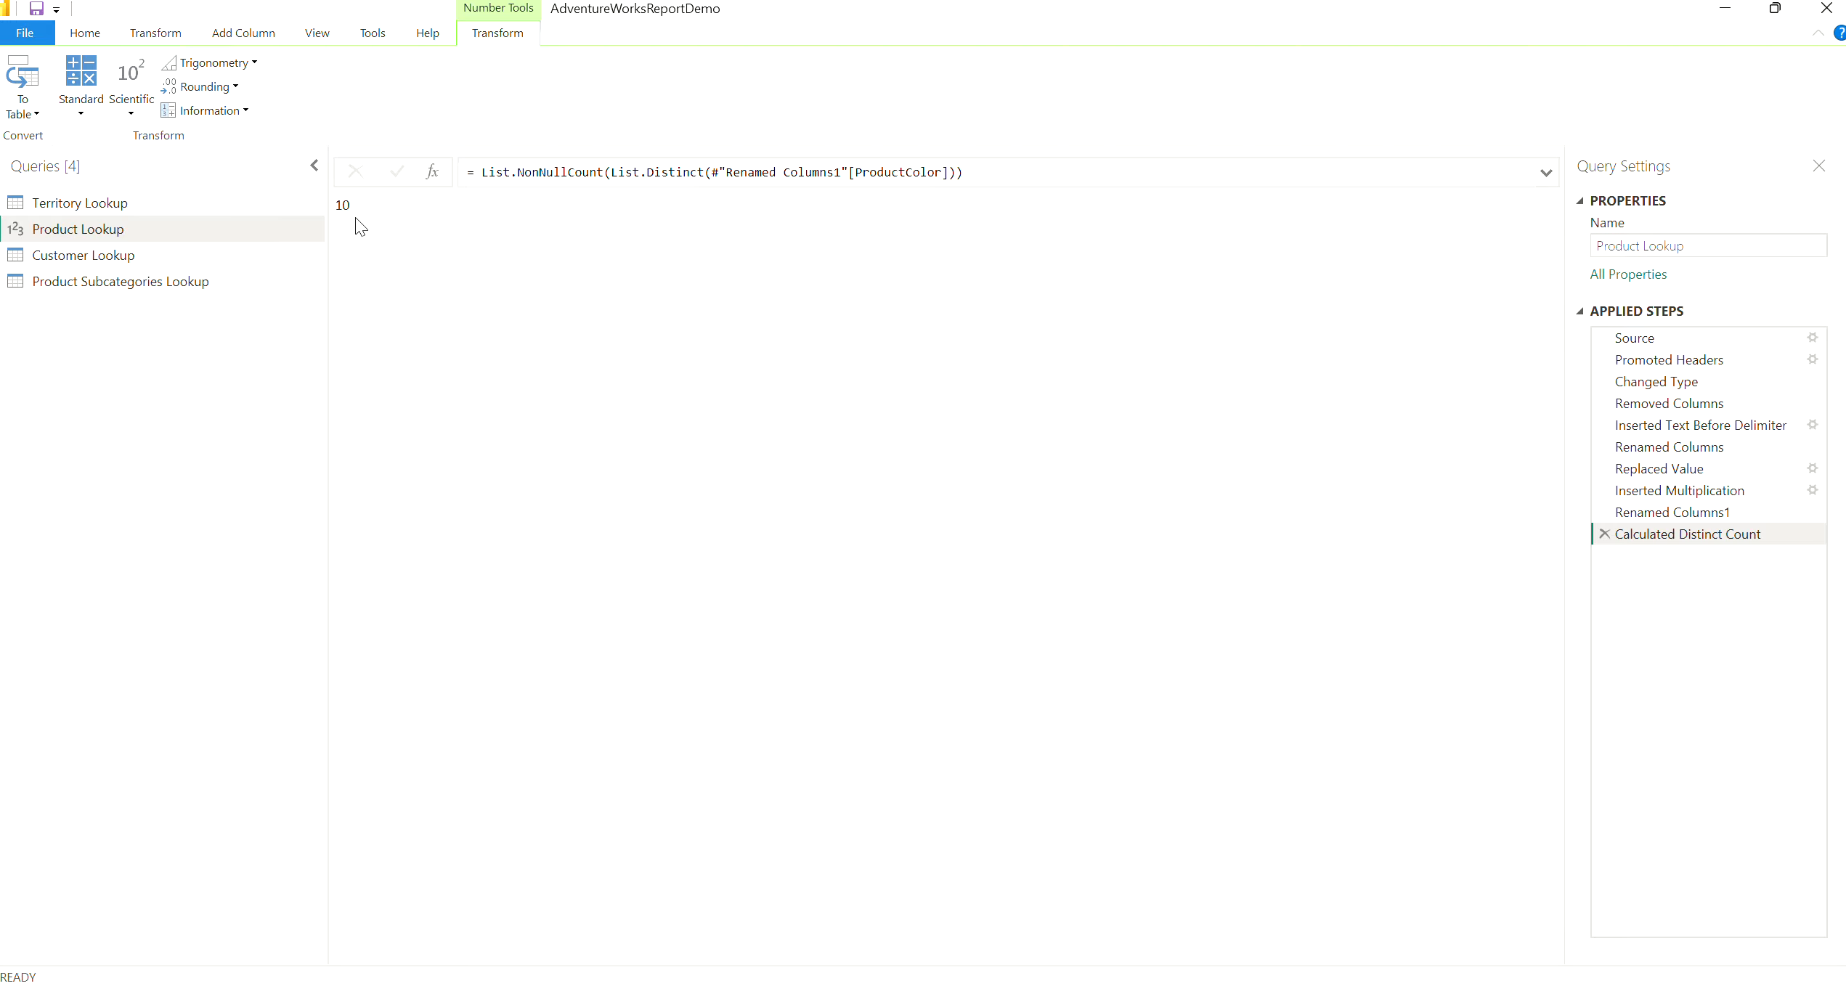
{"action": "left_click", "coordinate": [1605, 534]}
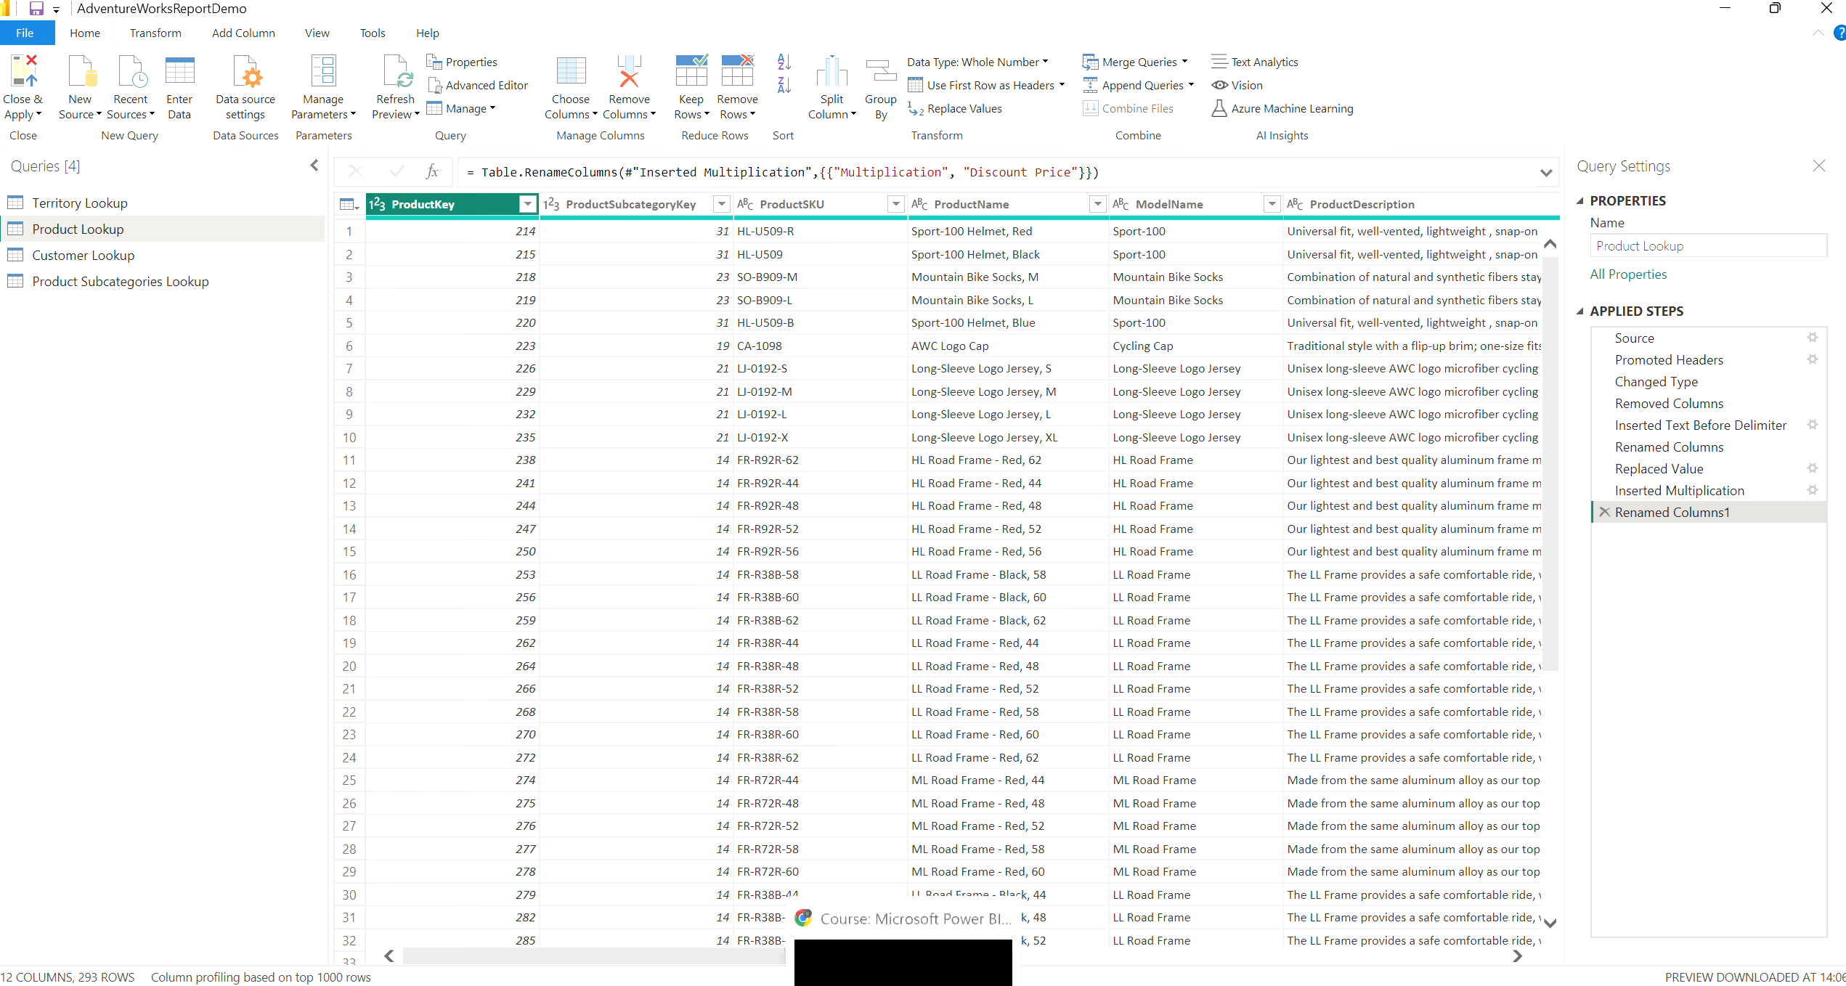
{"action": "left_click", "coordinate": [951, 985]}
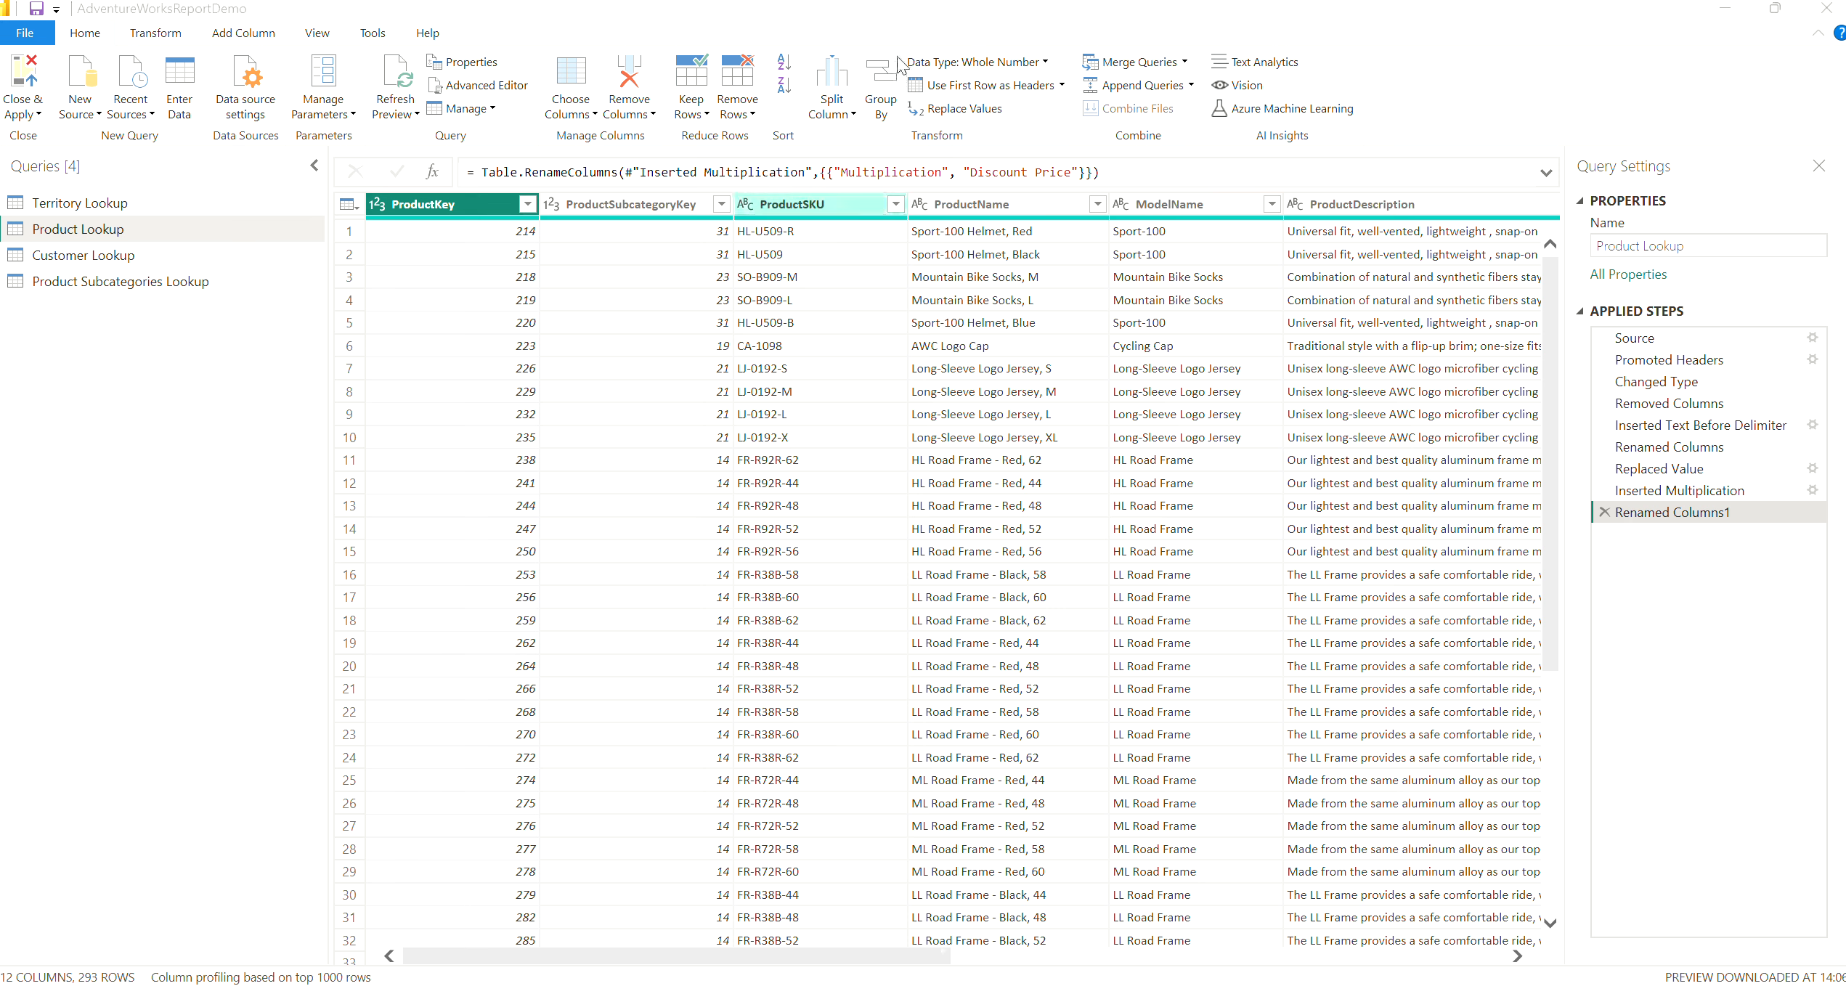